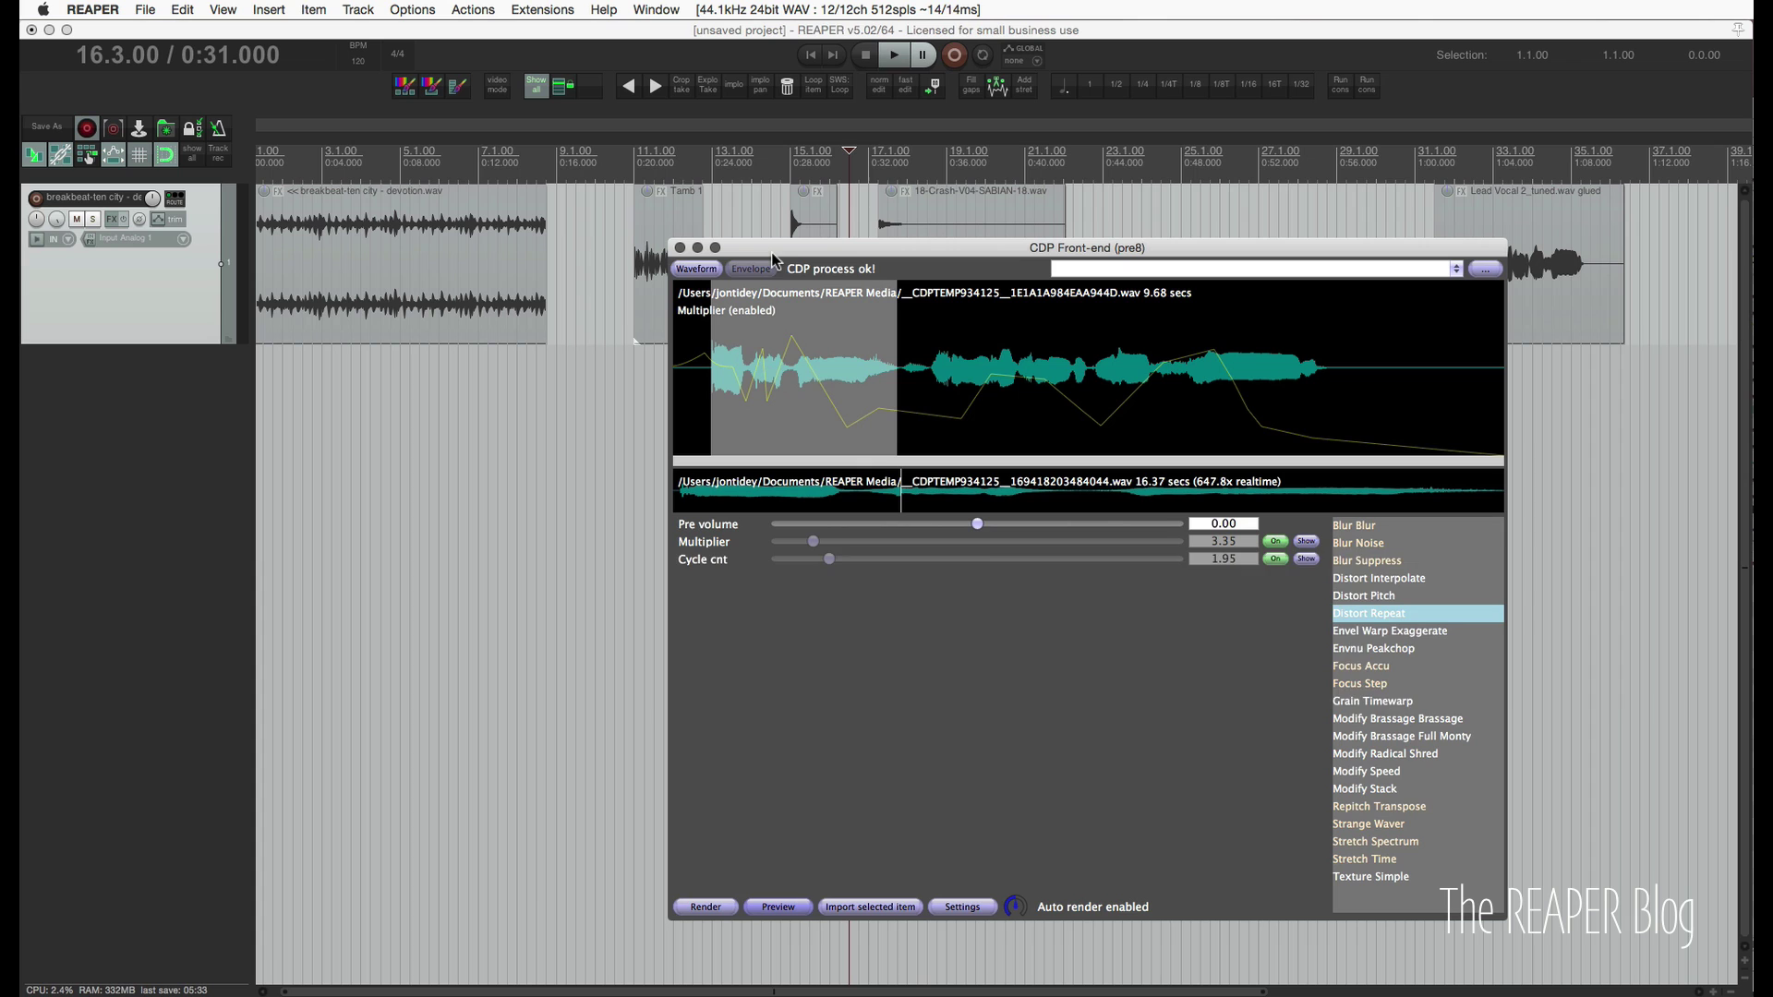
Read through the Xenakios CDP front-end blog post in Firefox, then open the Composers Desktop Project downloads page.
key(super+Tab)
click(976, 625)
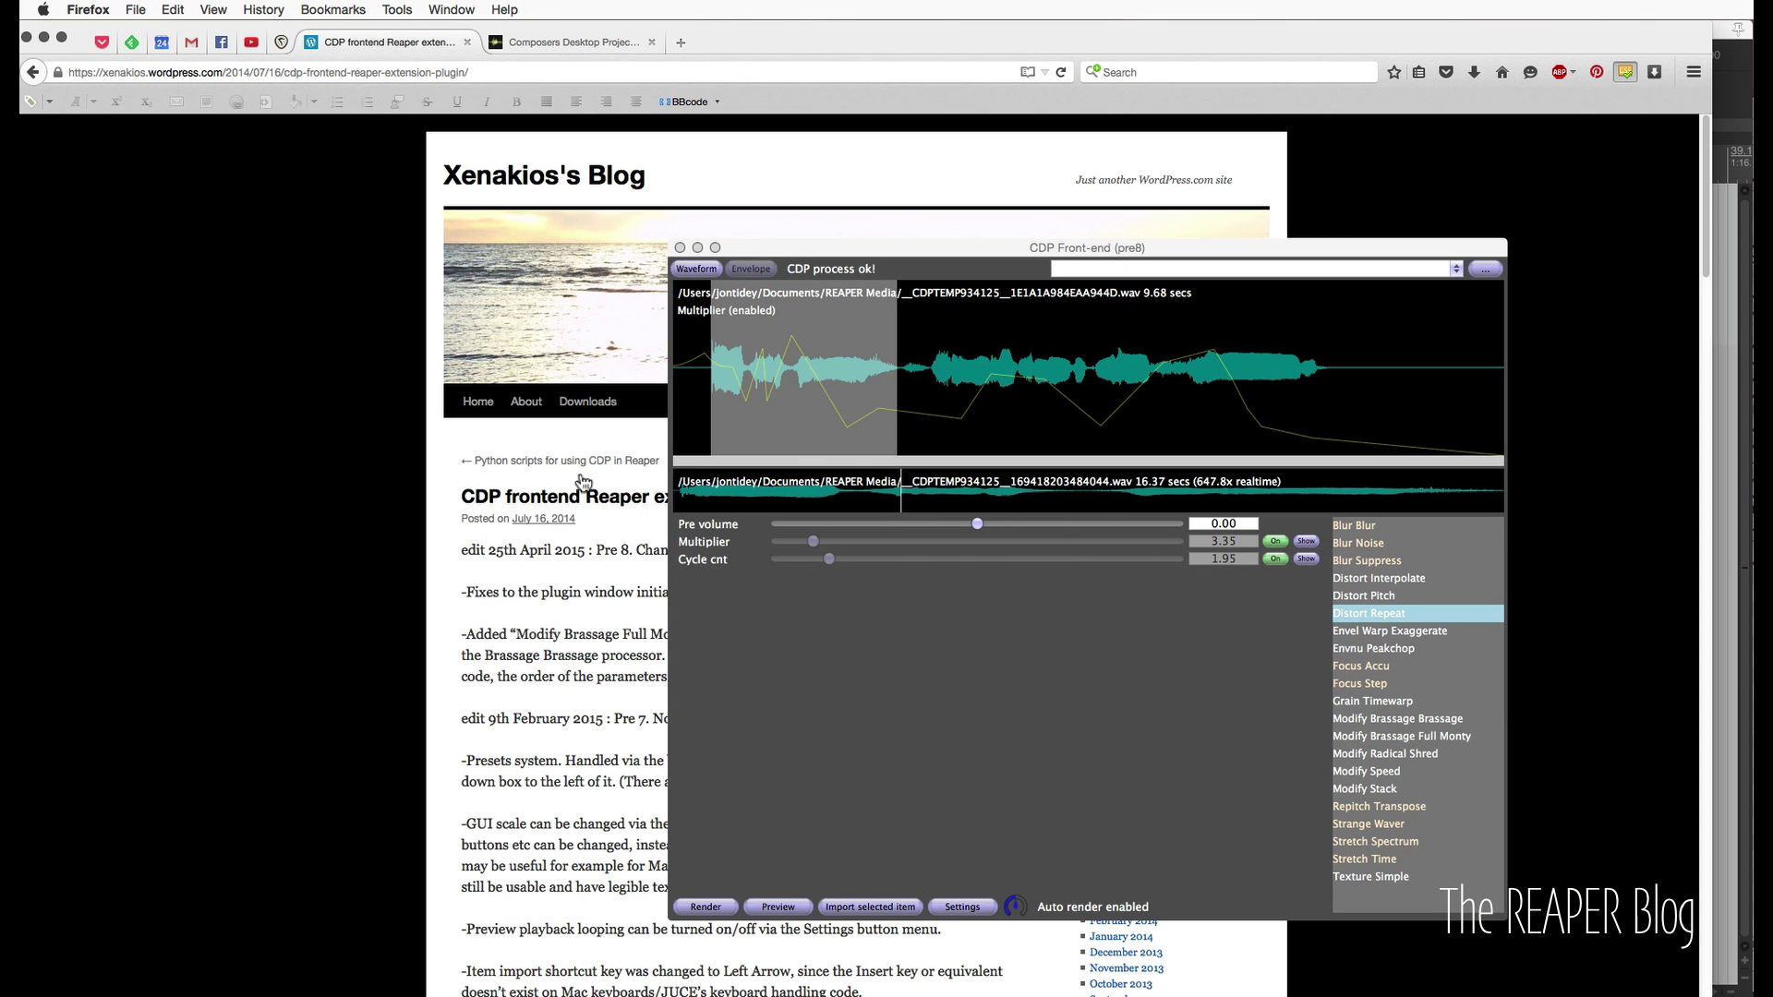
scroll(829, 580, down, 1)
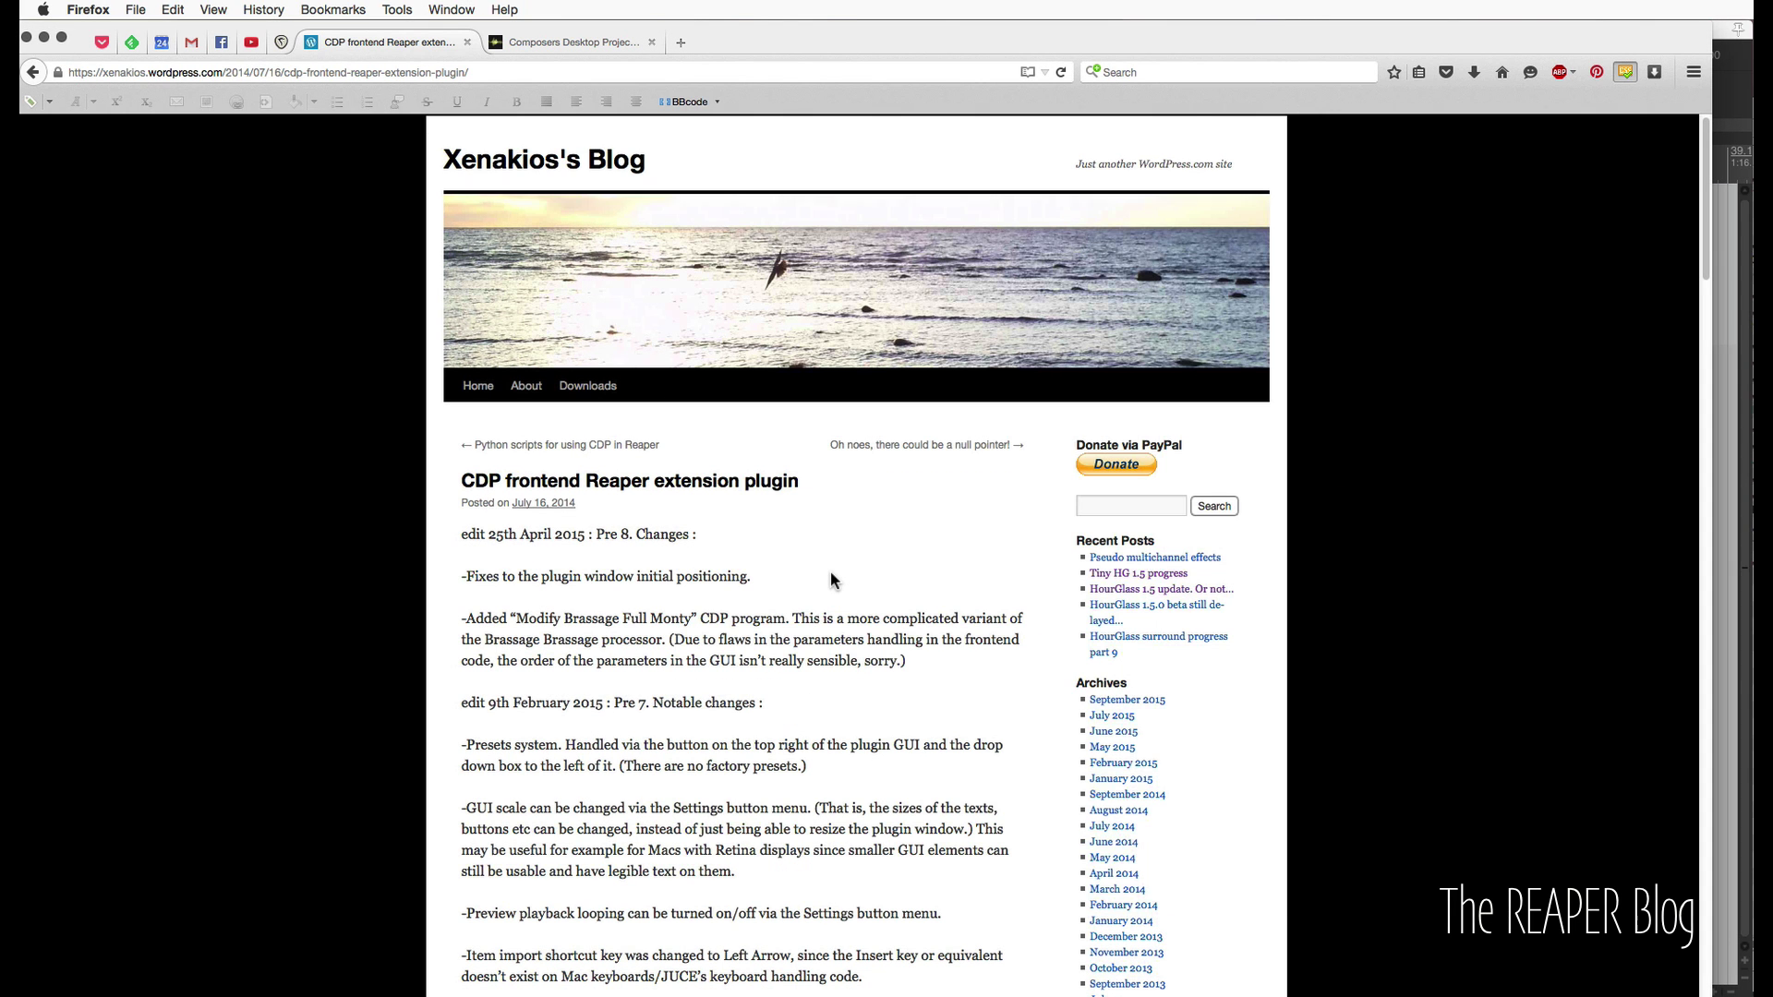
scroll(830, 575, down, 15)
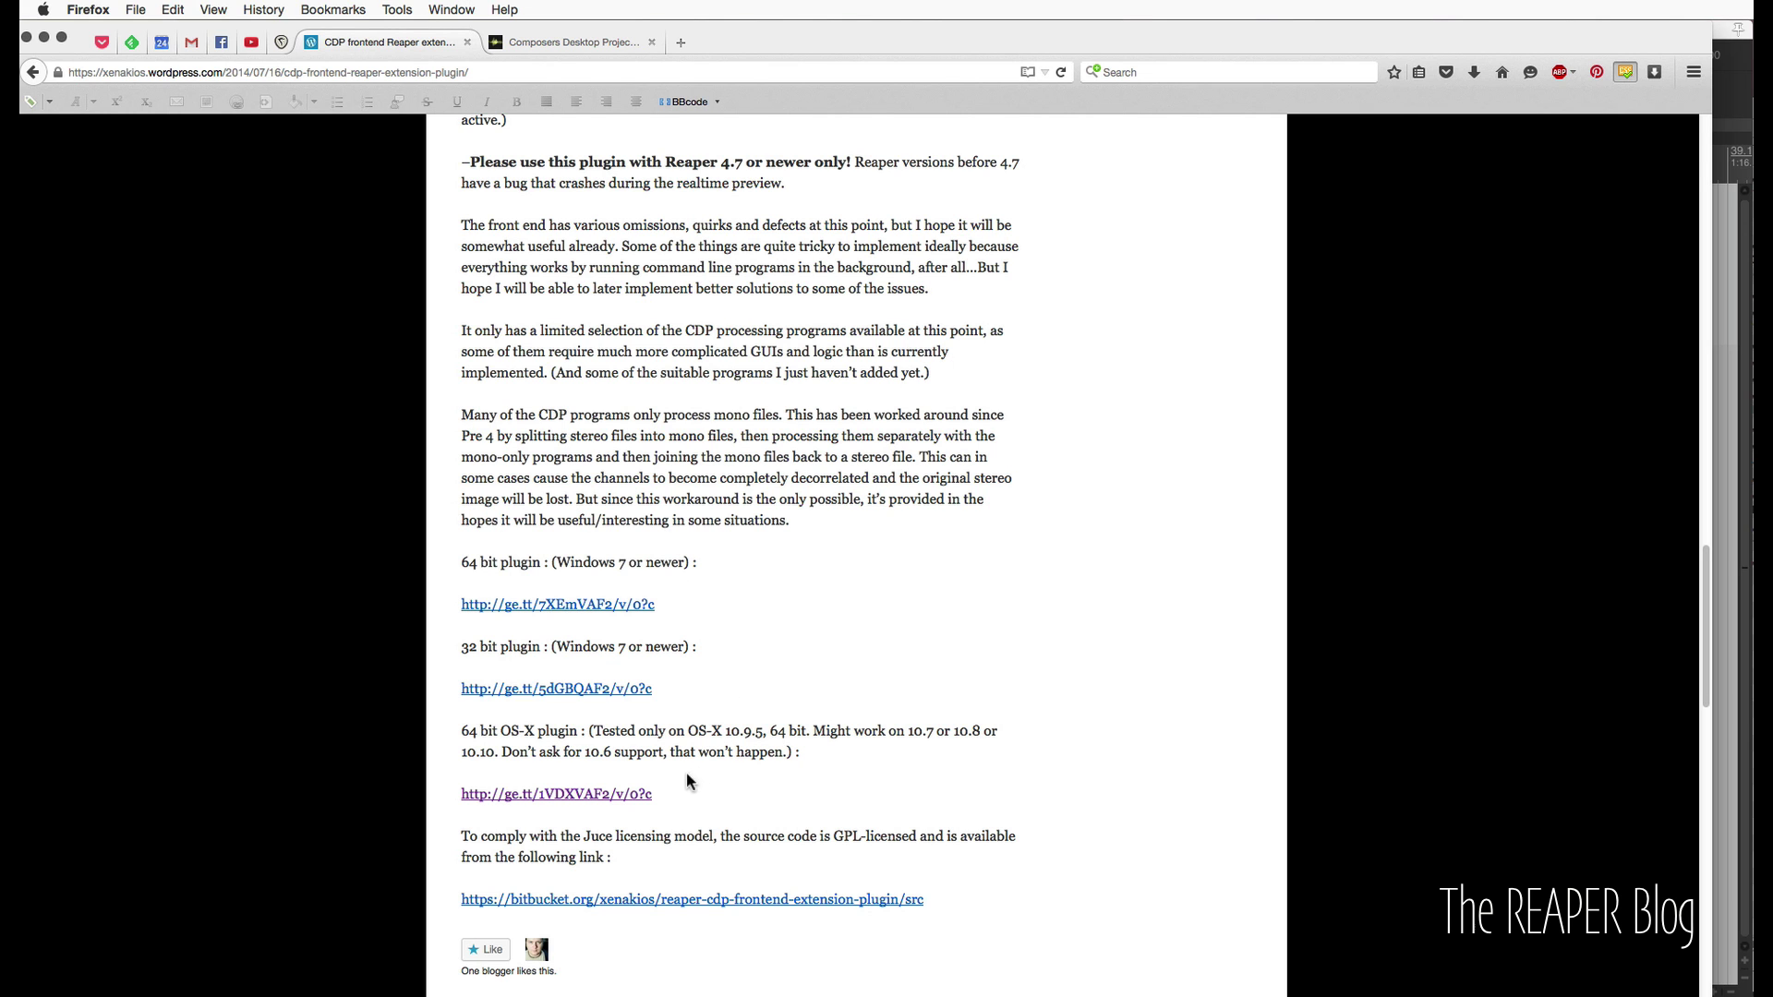
scroll(673, 781, up, 15)
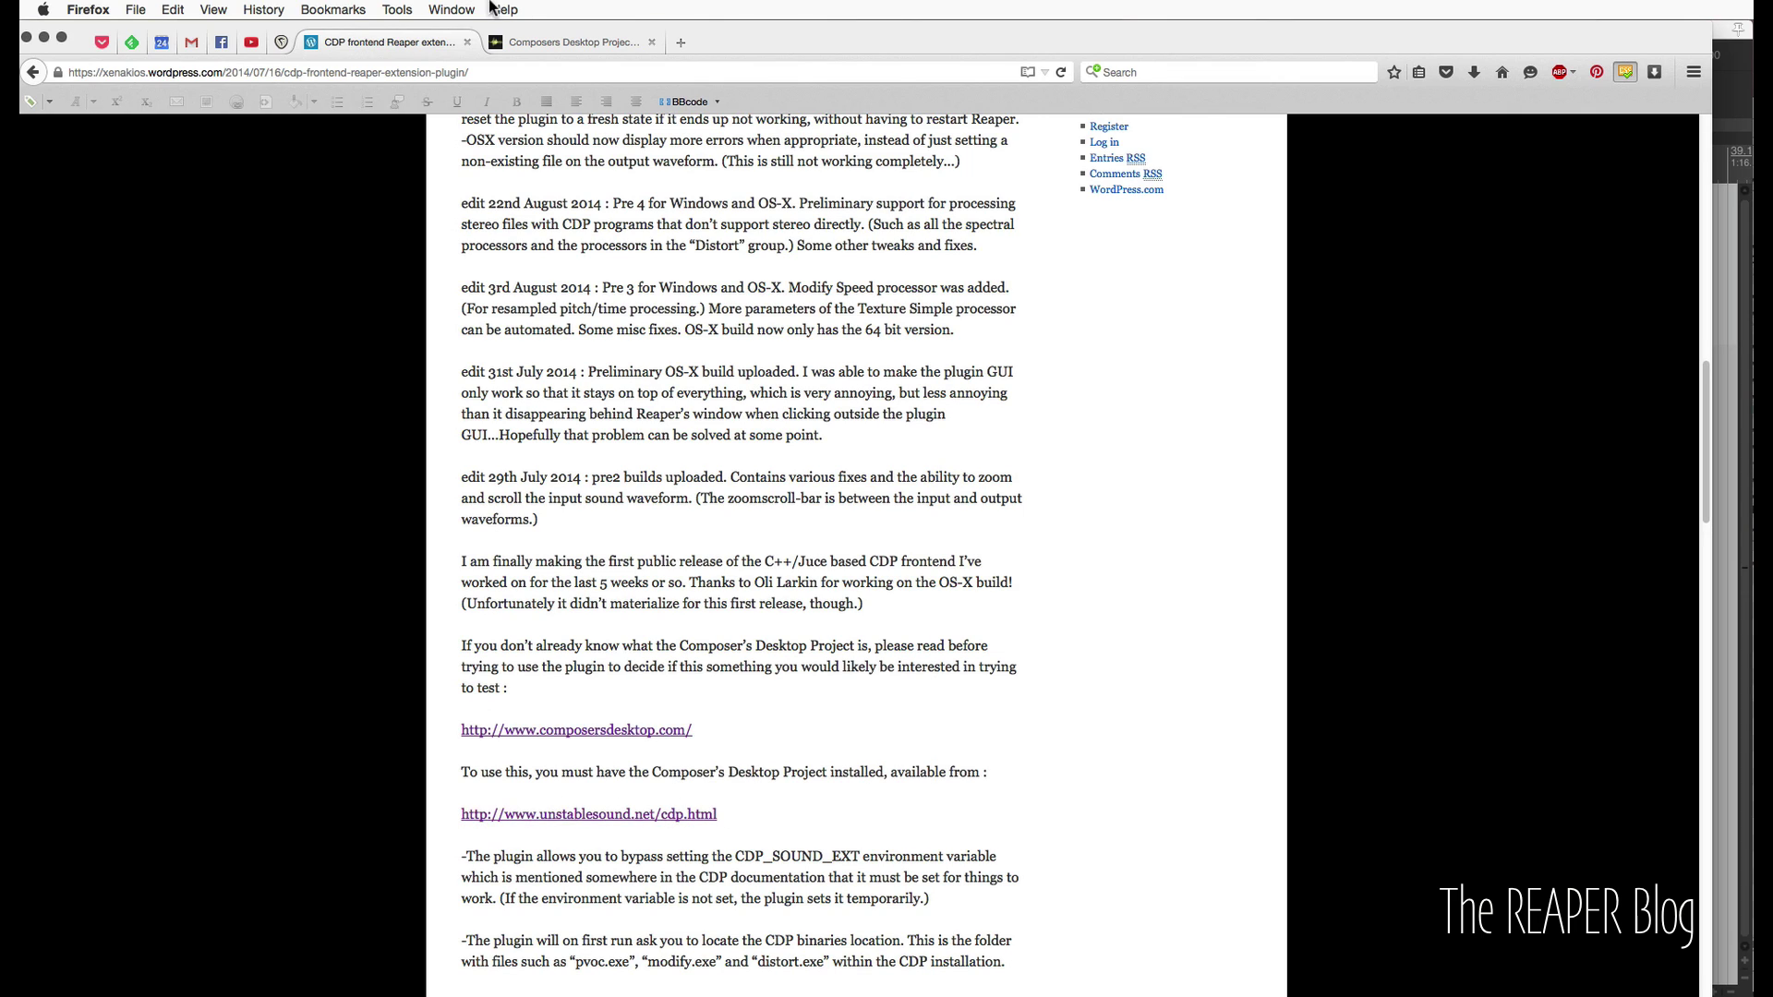
click(527, 44)
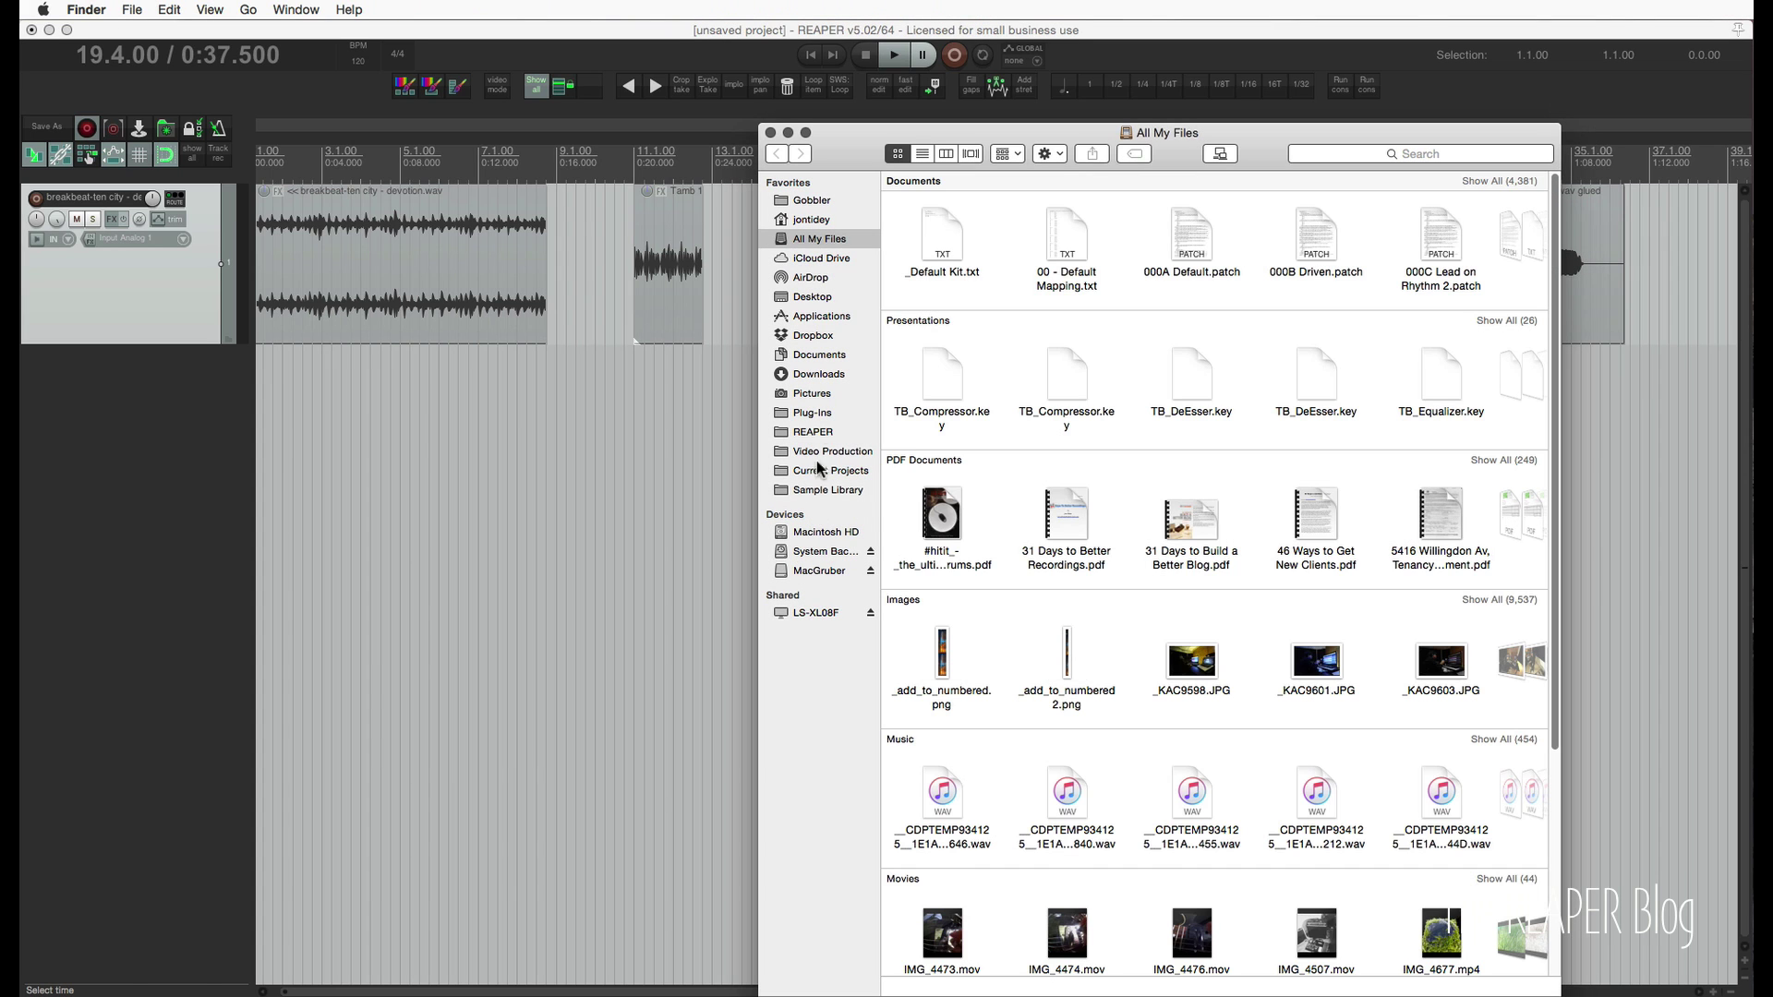
Find reaper_cdp-frontend.dylib in REAPER's UserPlugins folder, then close the Finder window.
click(820, 435)
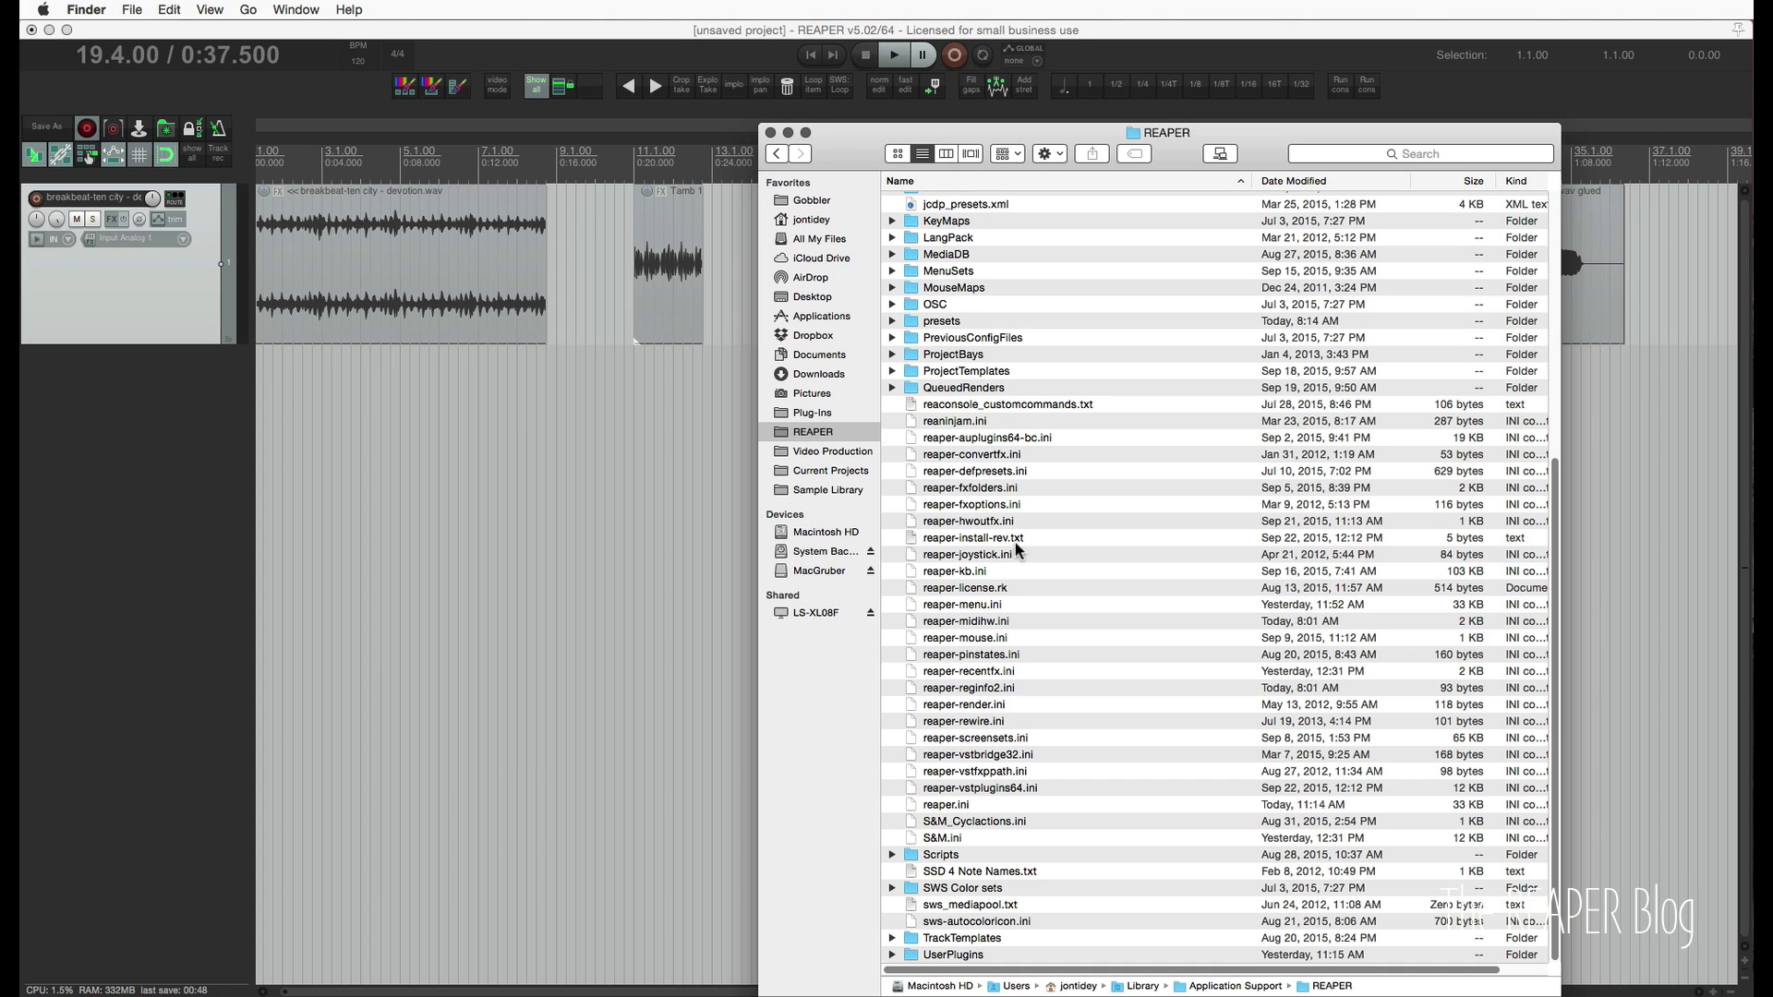
scroll(1009, 551, down, 3)
double_click(984, 956)
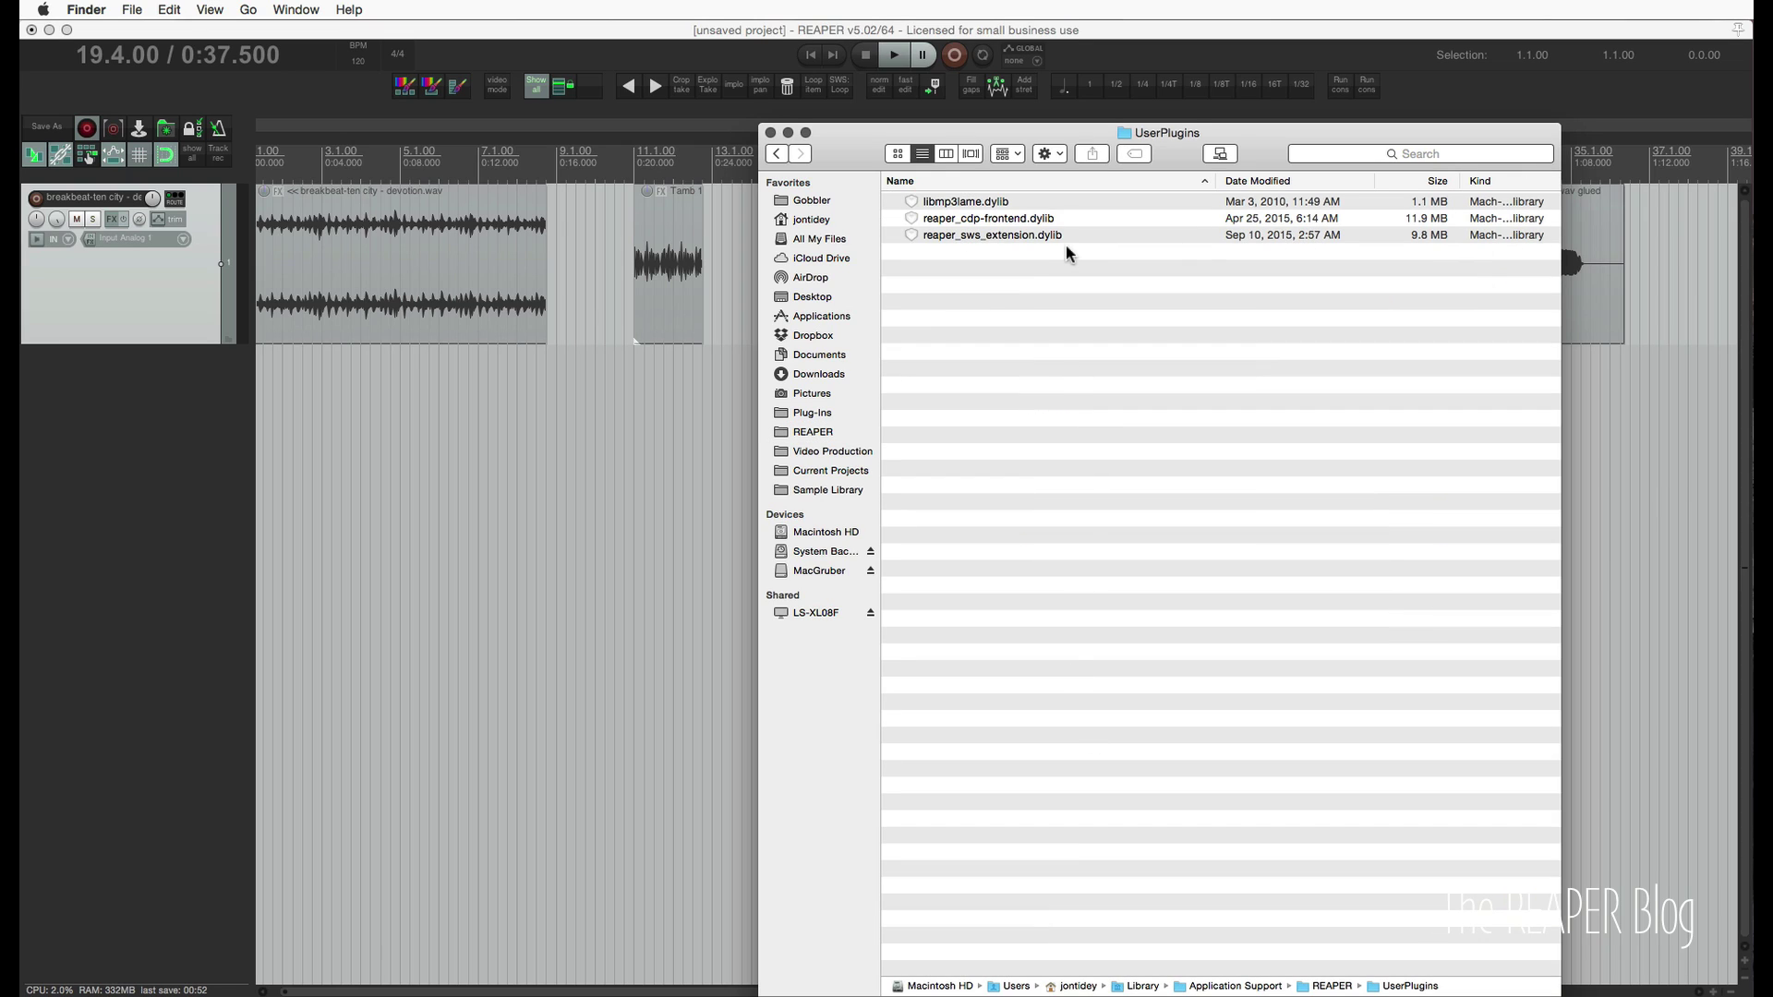
click(1066, 221)
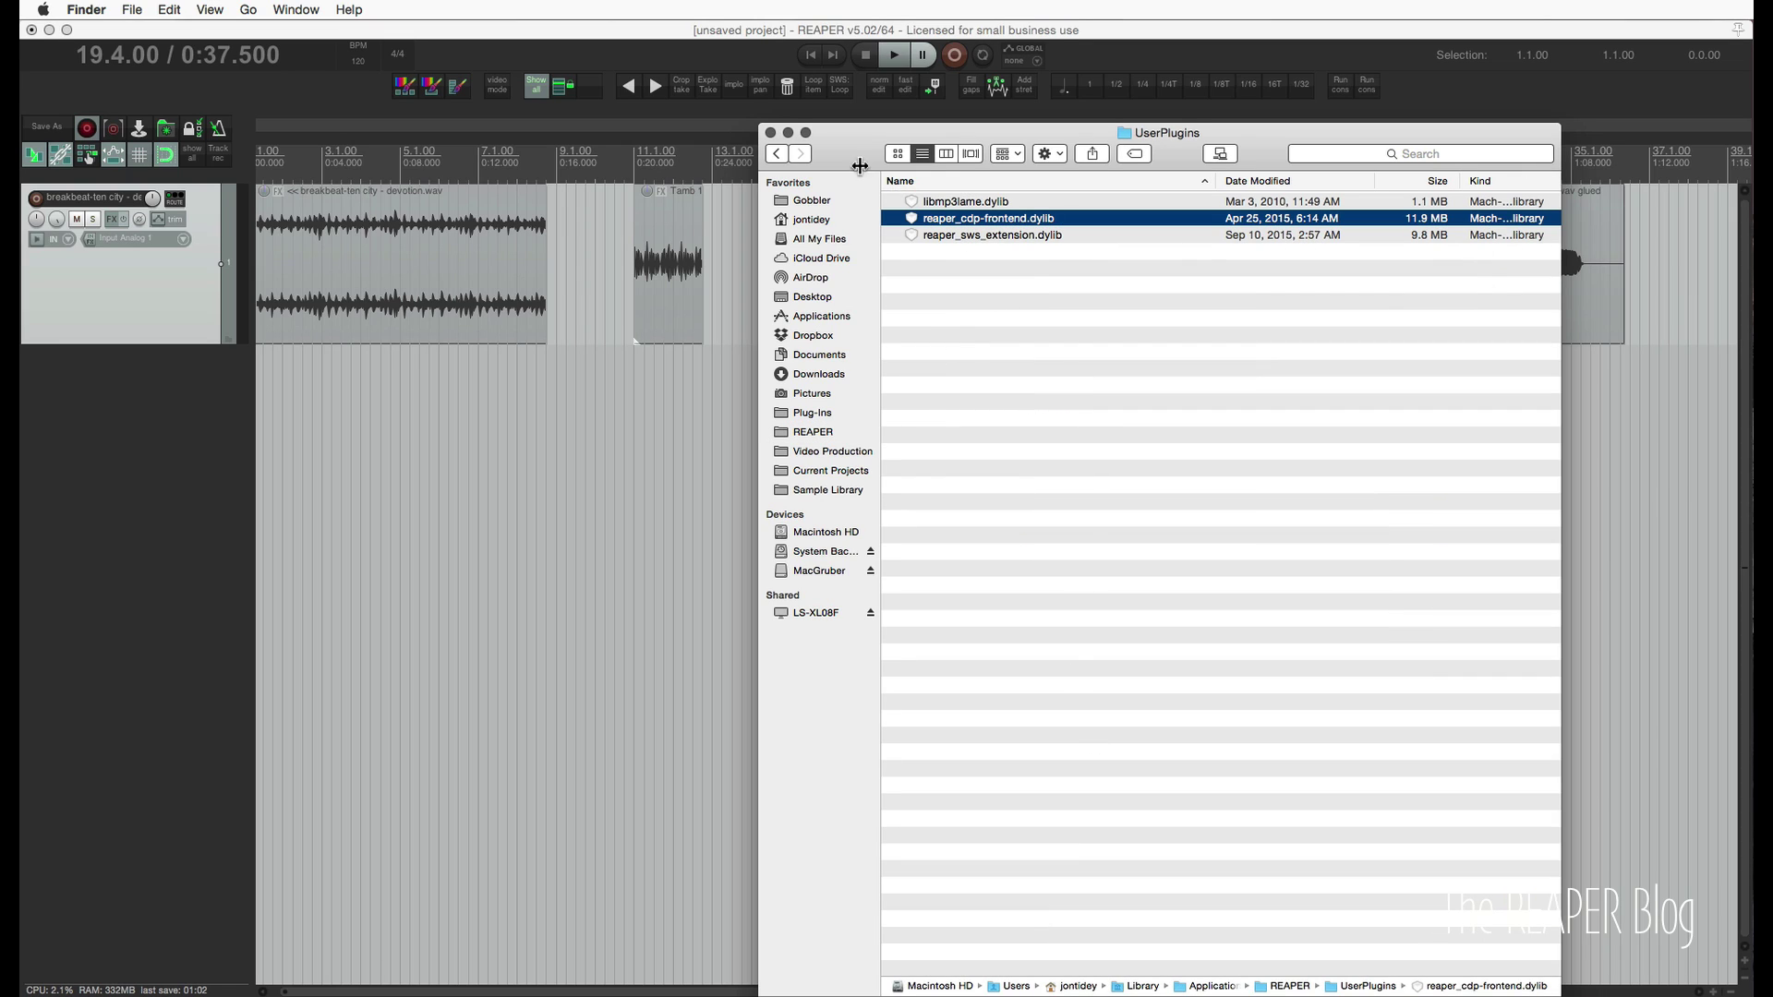
click(771, 134)
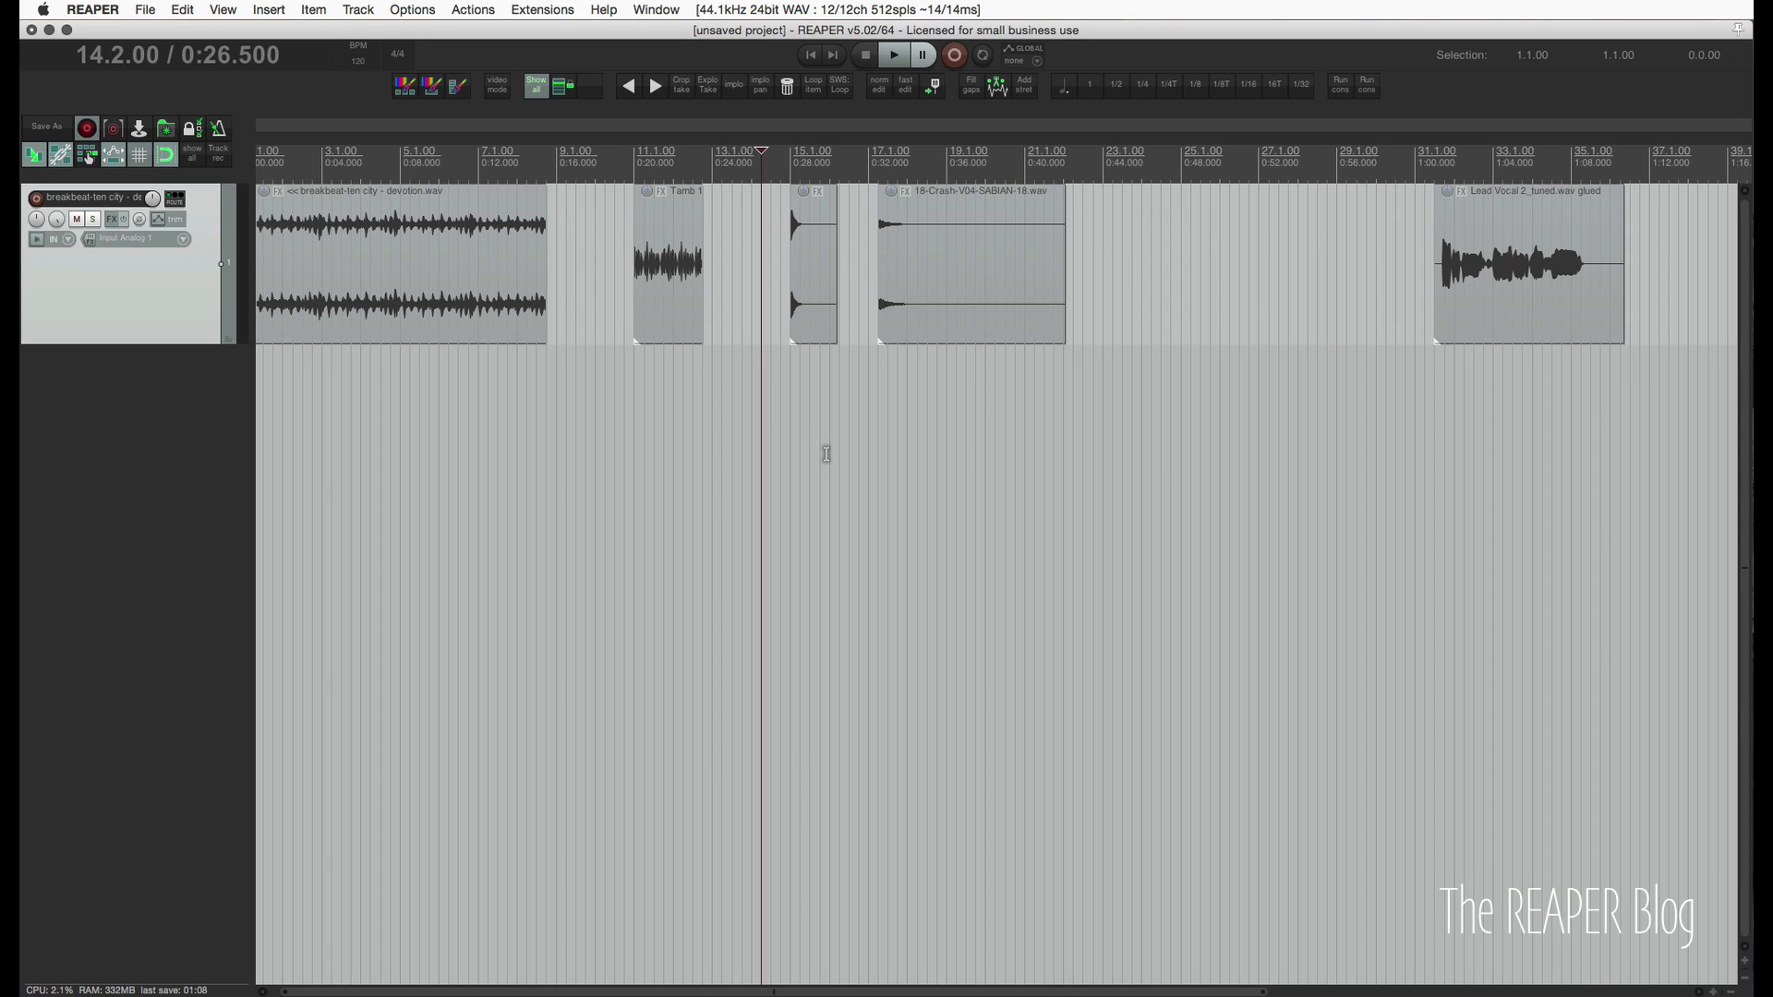
Run 'Xenakios: Show/hide CDP front-end' from the Actions list filtered by 'cdp' and reposition its window.
key(shift+slash)
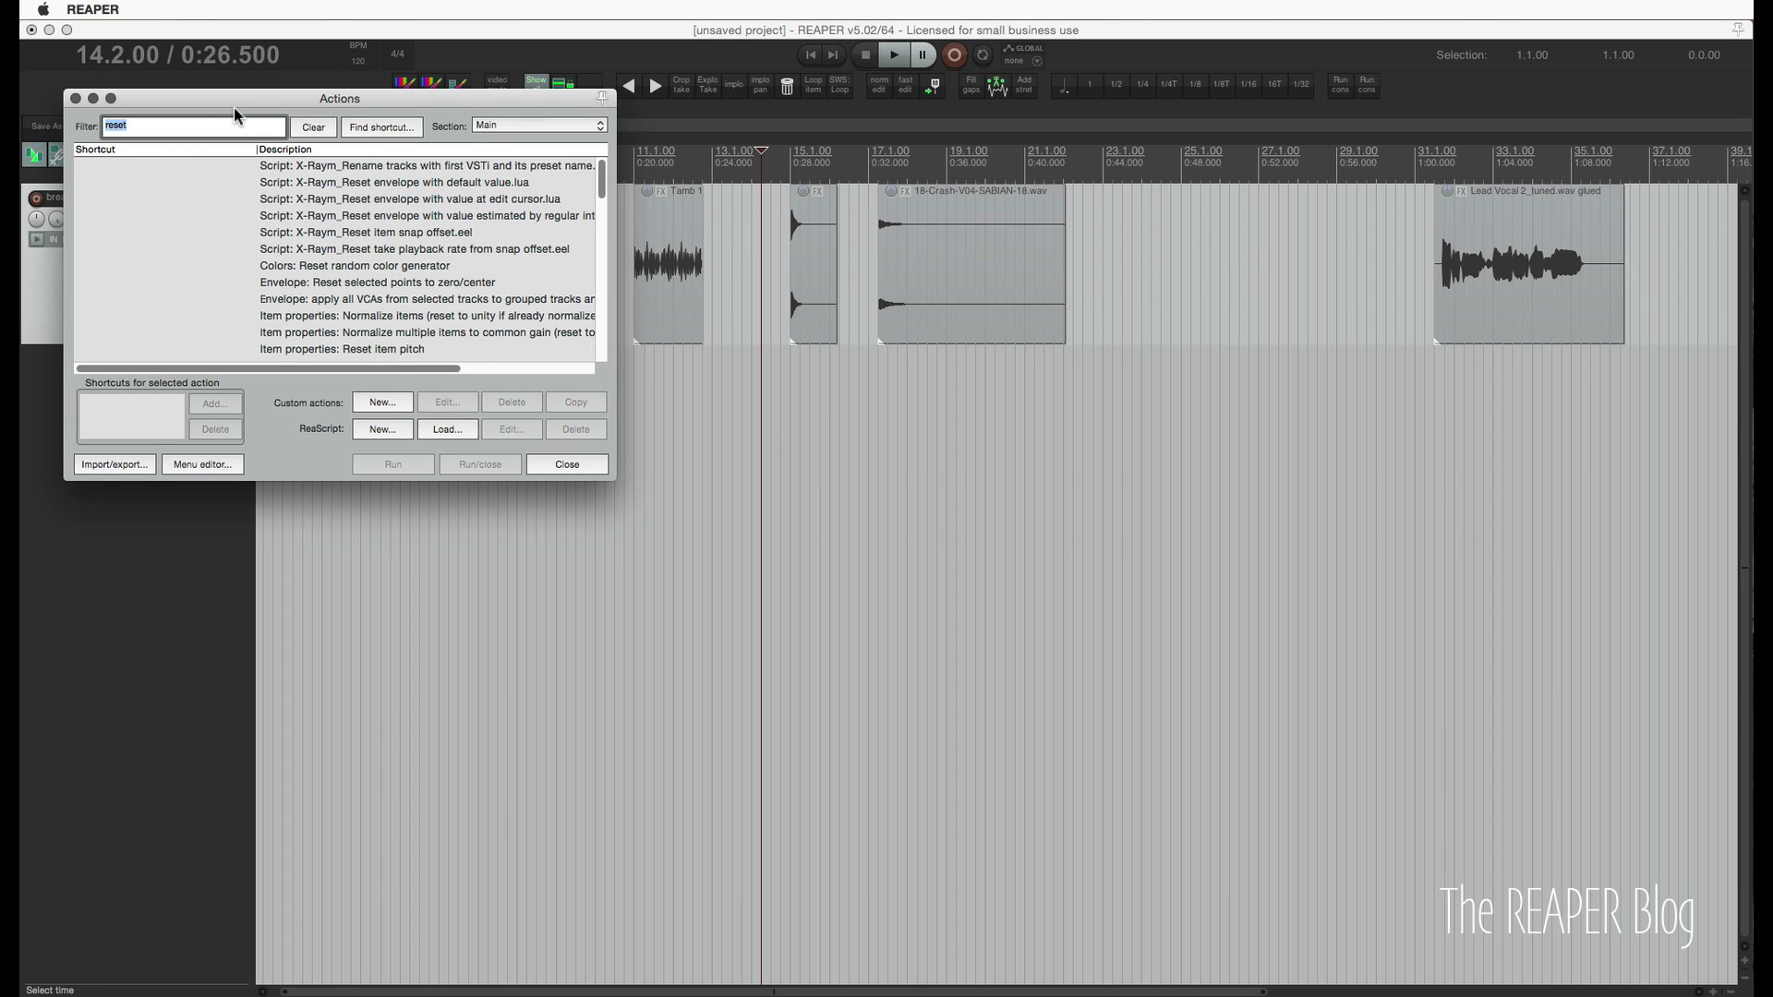
text(cdp)
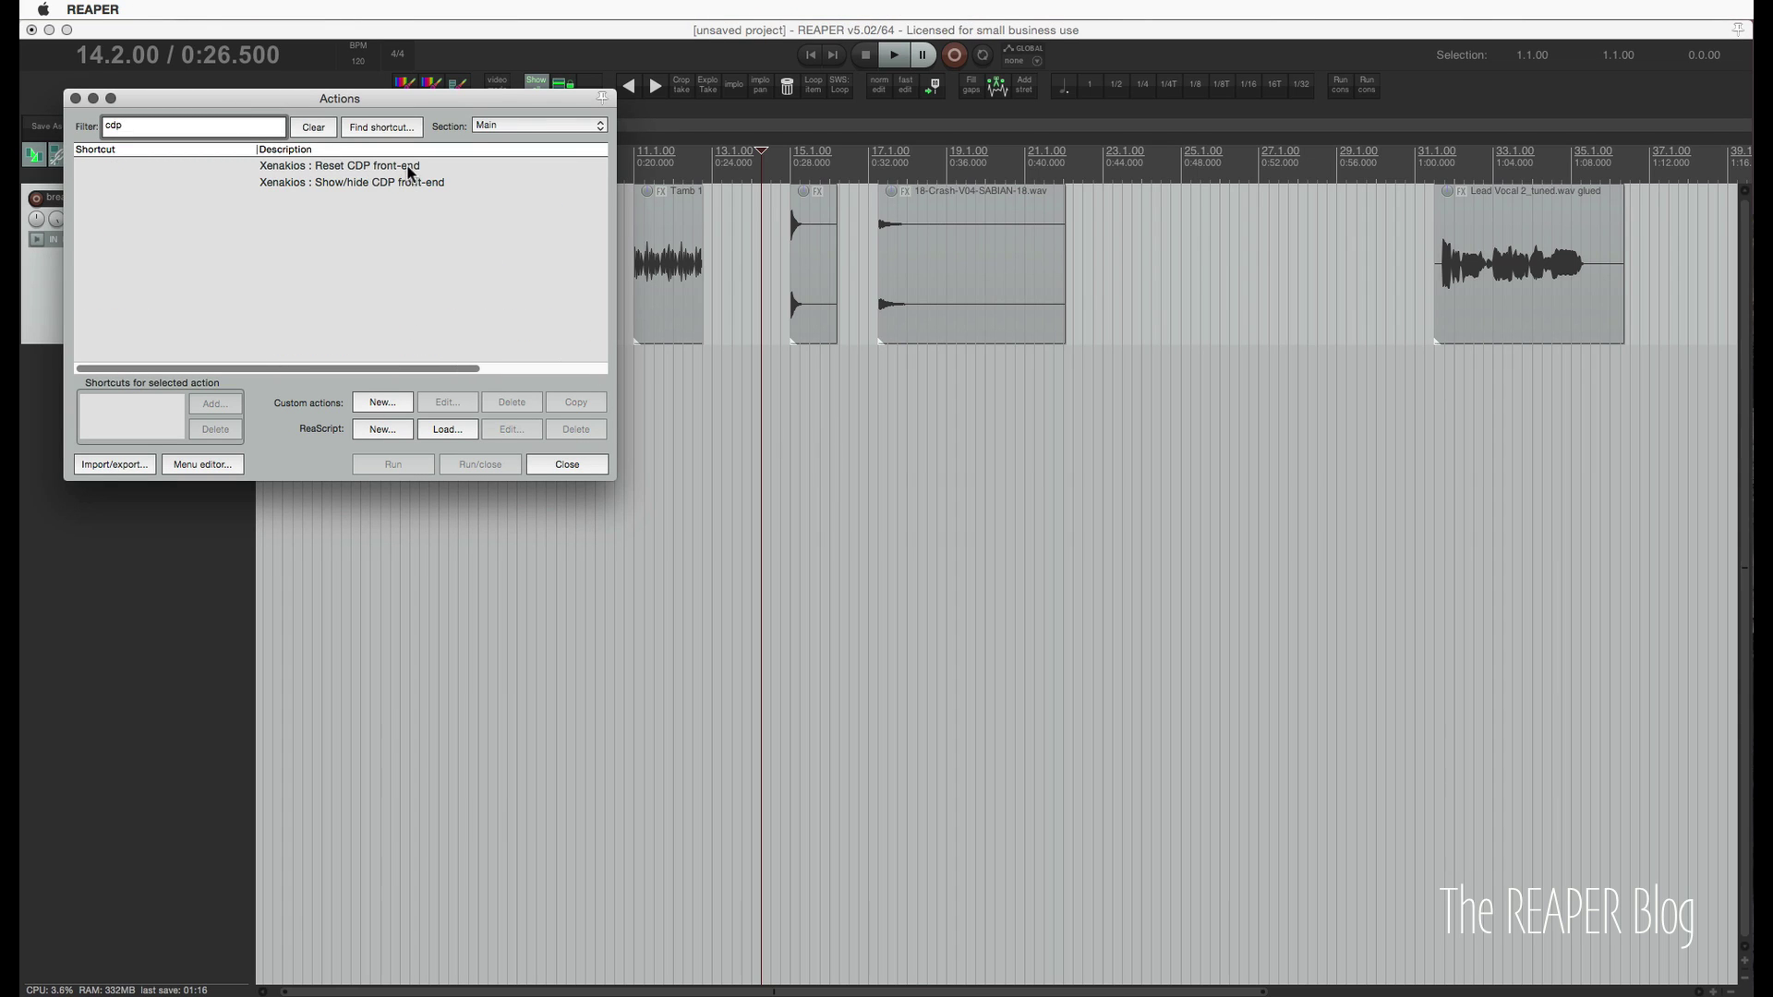
click(411, 172)
click(408, 185)
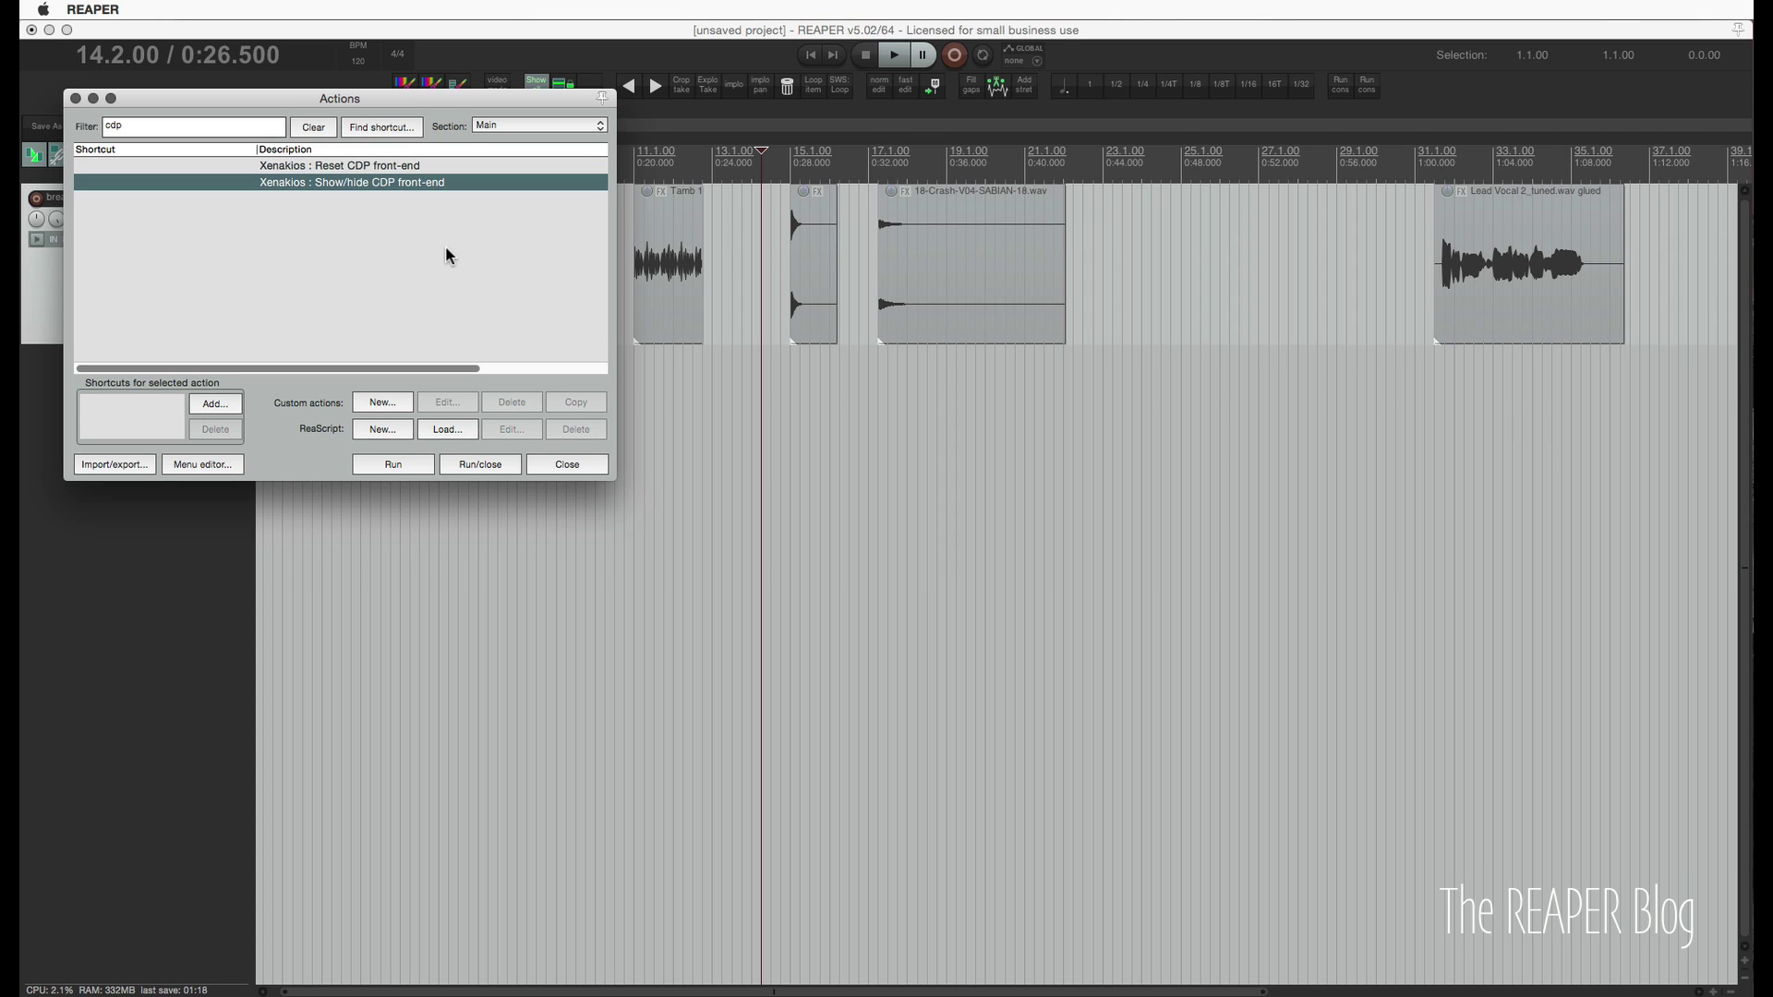
click(477, 463)
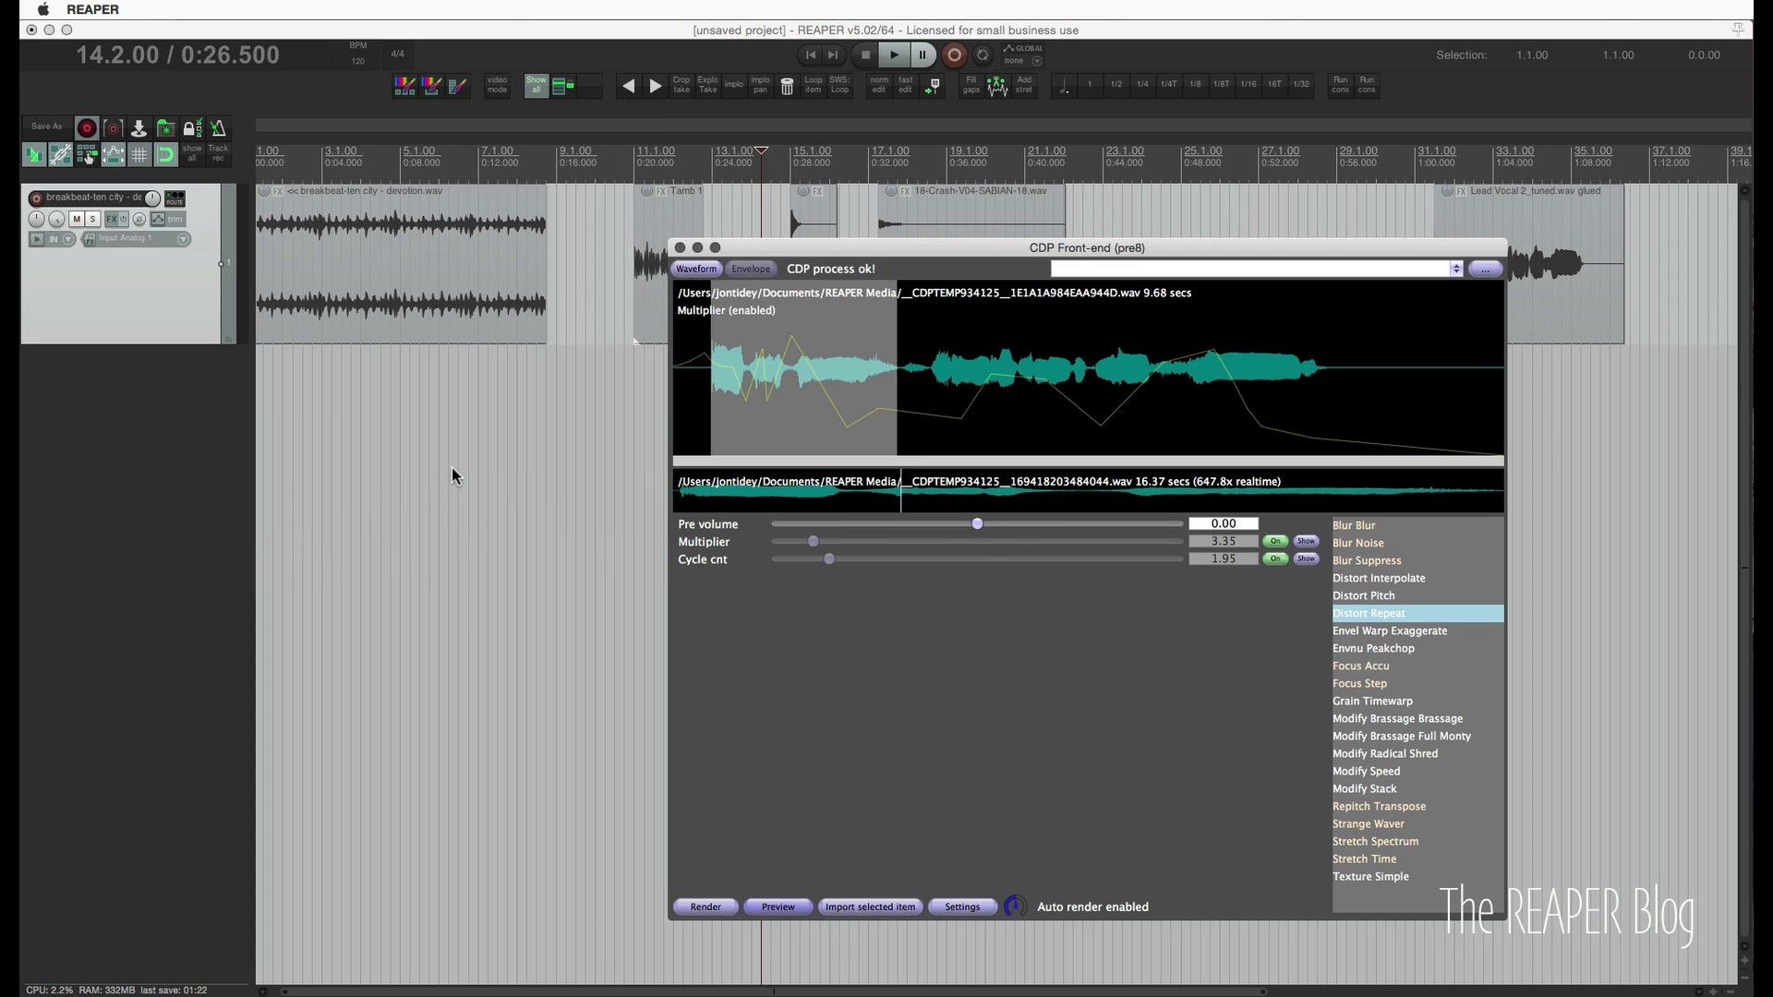
drag(930, 251, 905, 245)
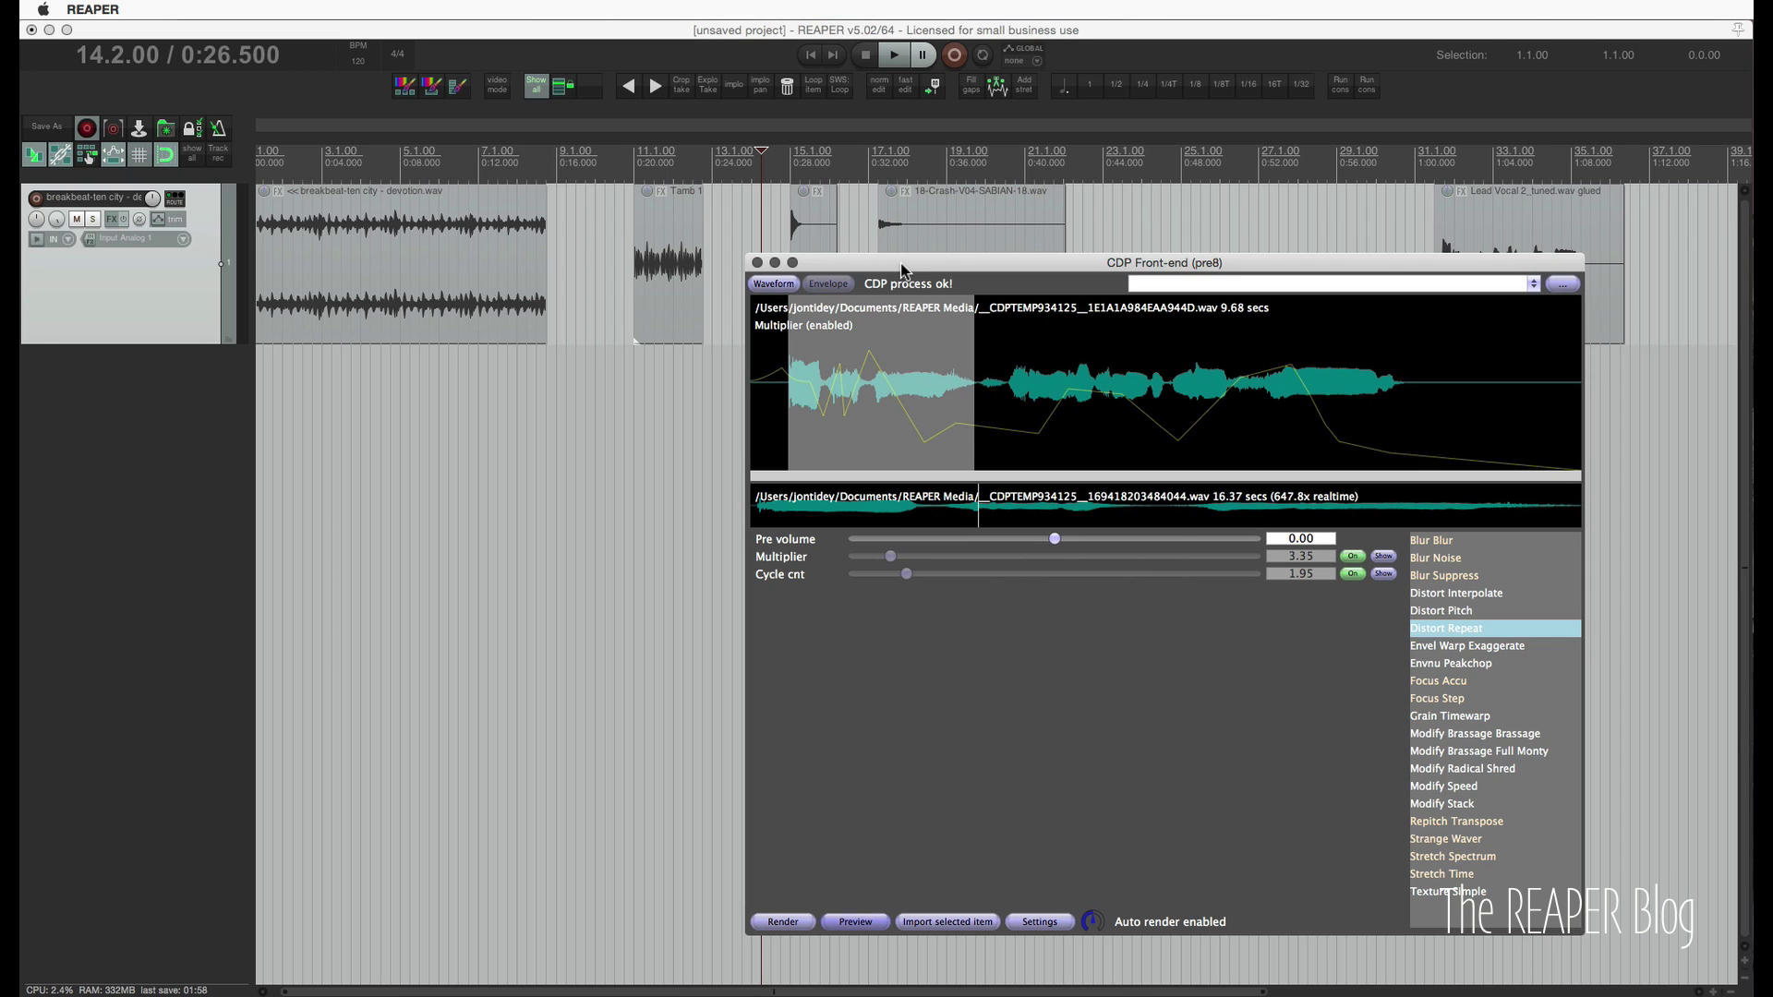
Move the CDP window aside, select the Lead Vocal item, and play it from 1:01.
drag(900, 263, 772, 277)
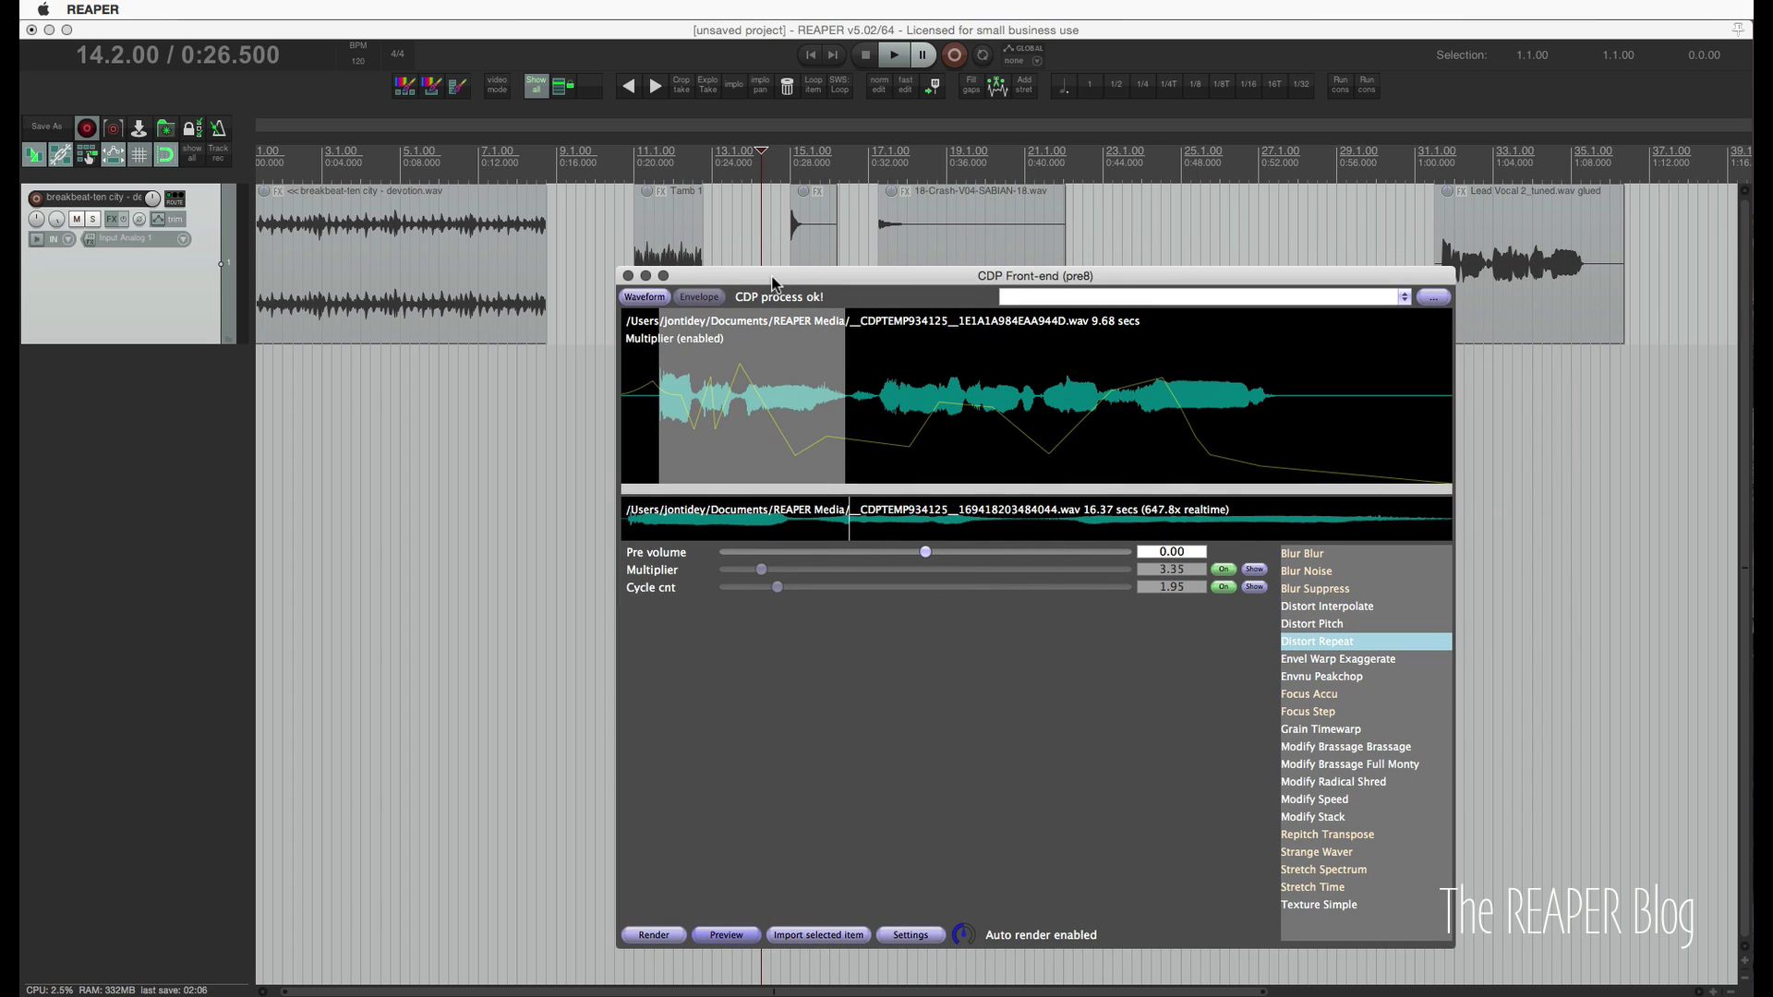
drag(772, 282, 747, 280)
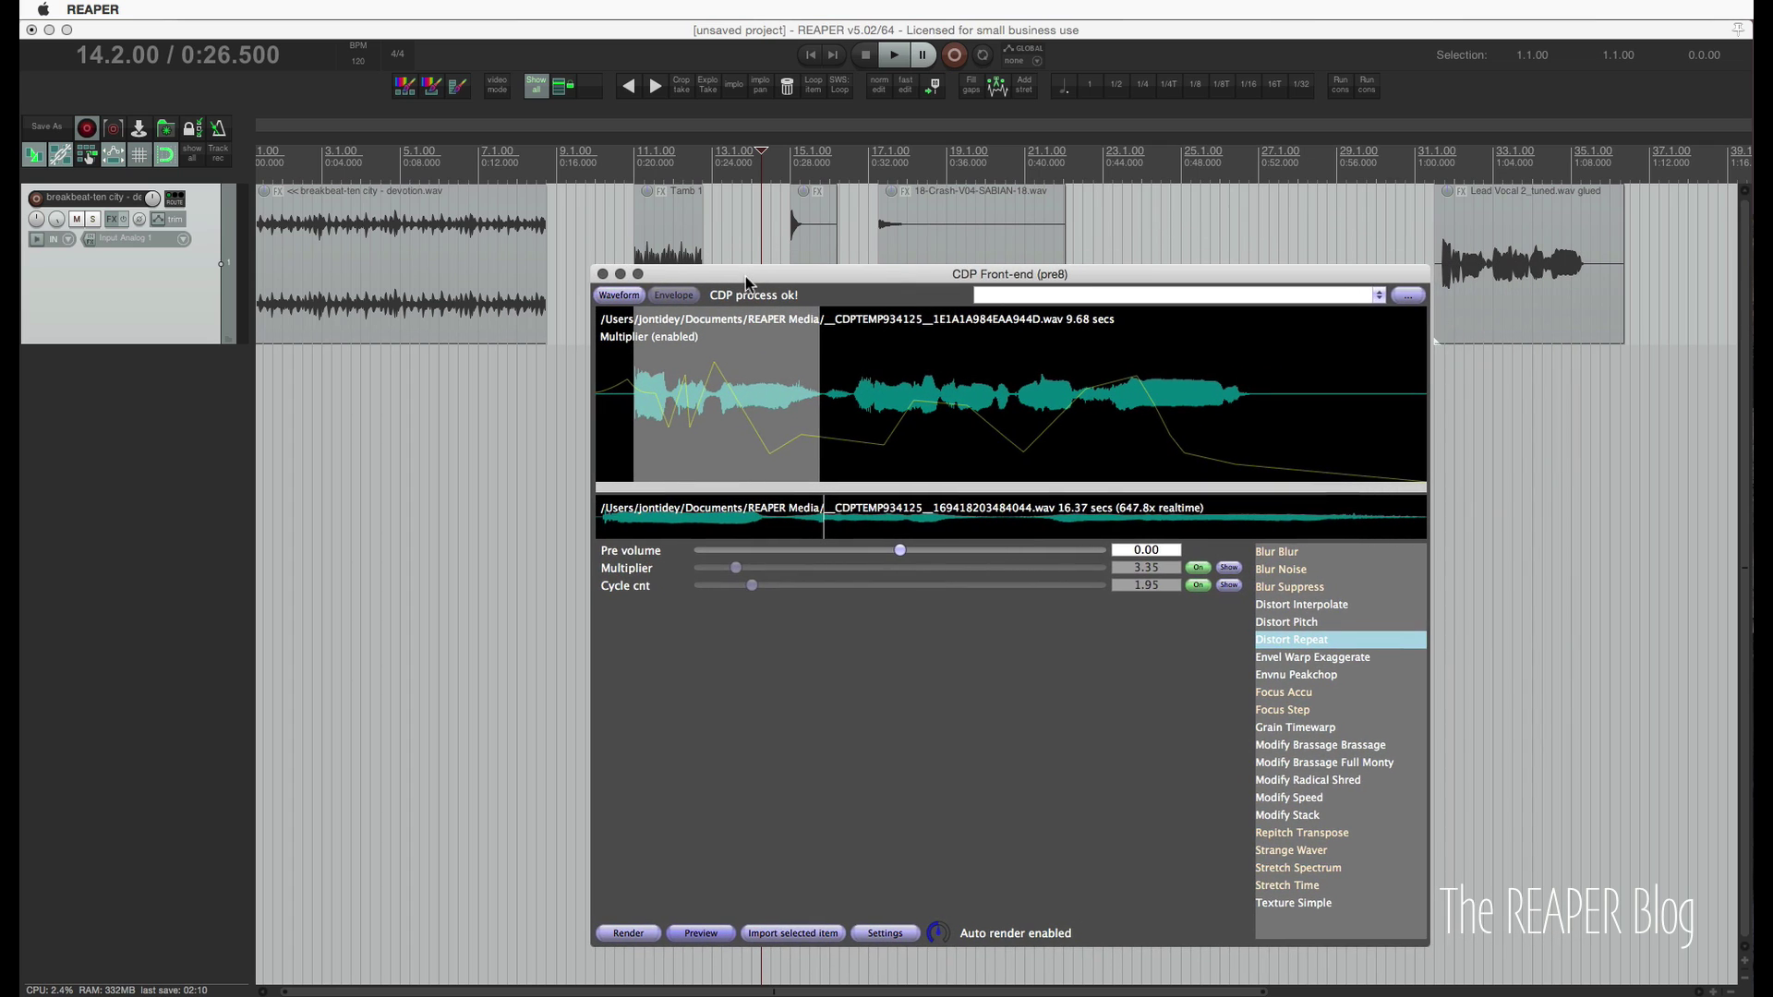
click(1515, 267)
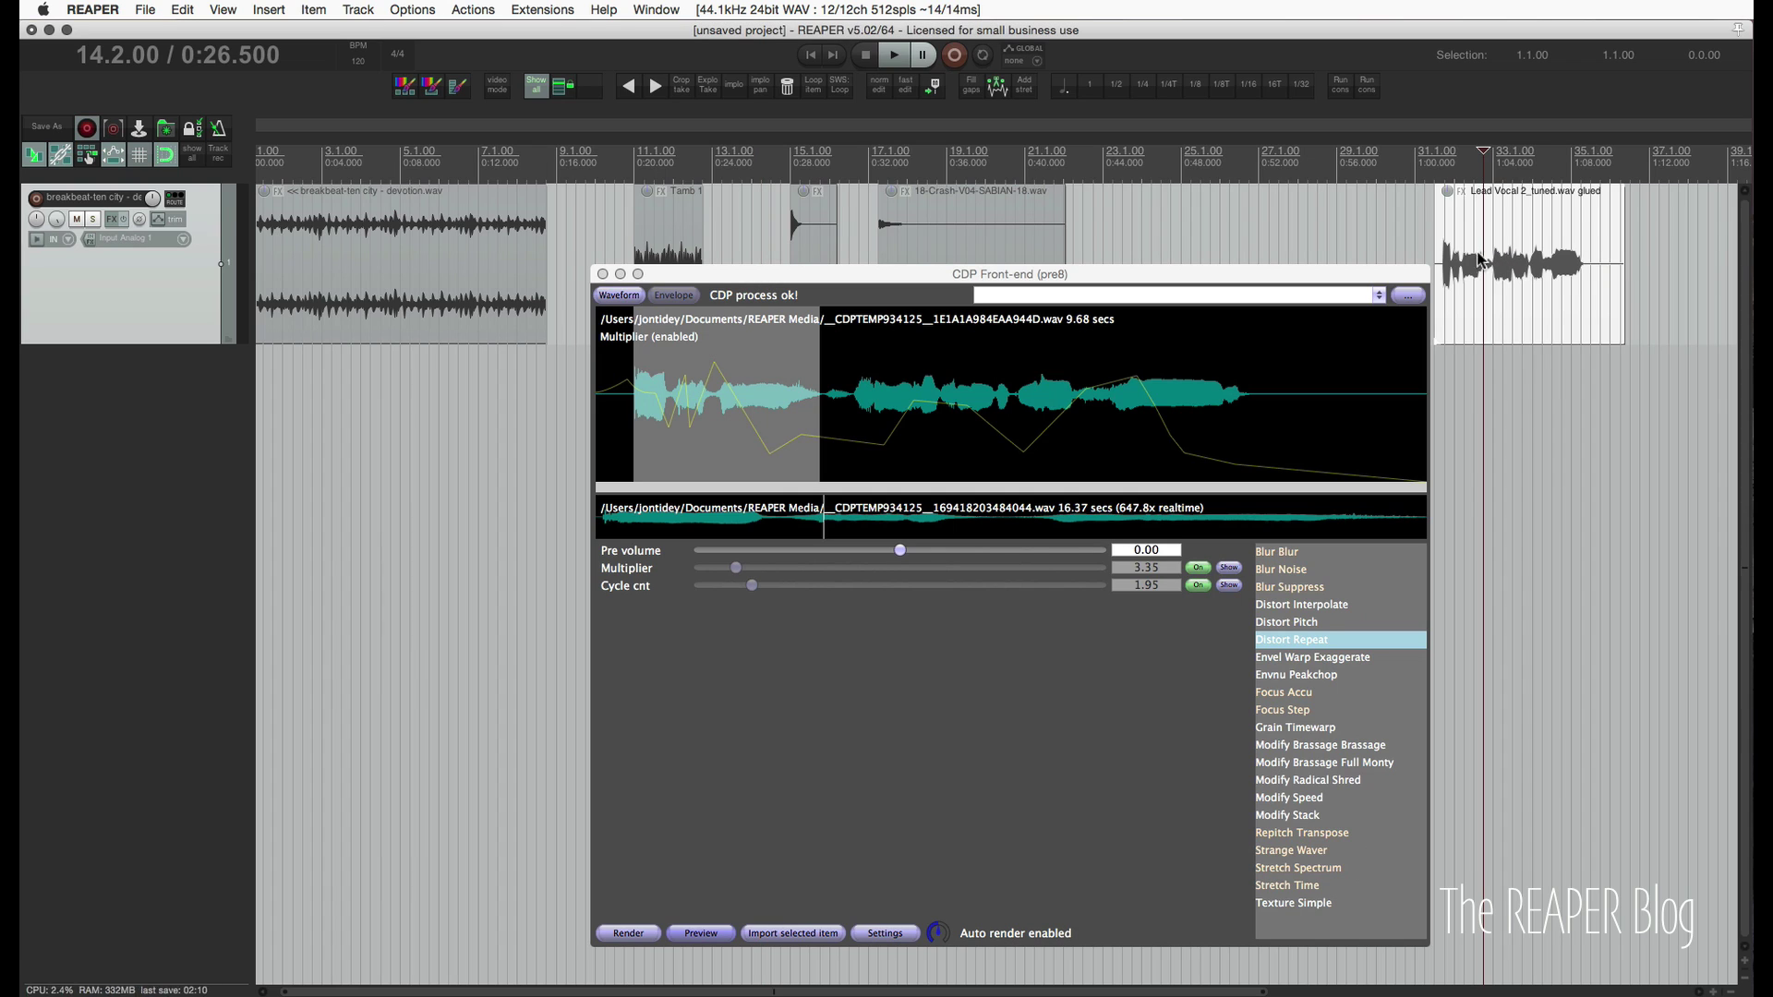
click(1435, 159)
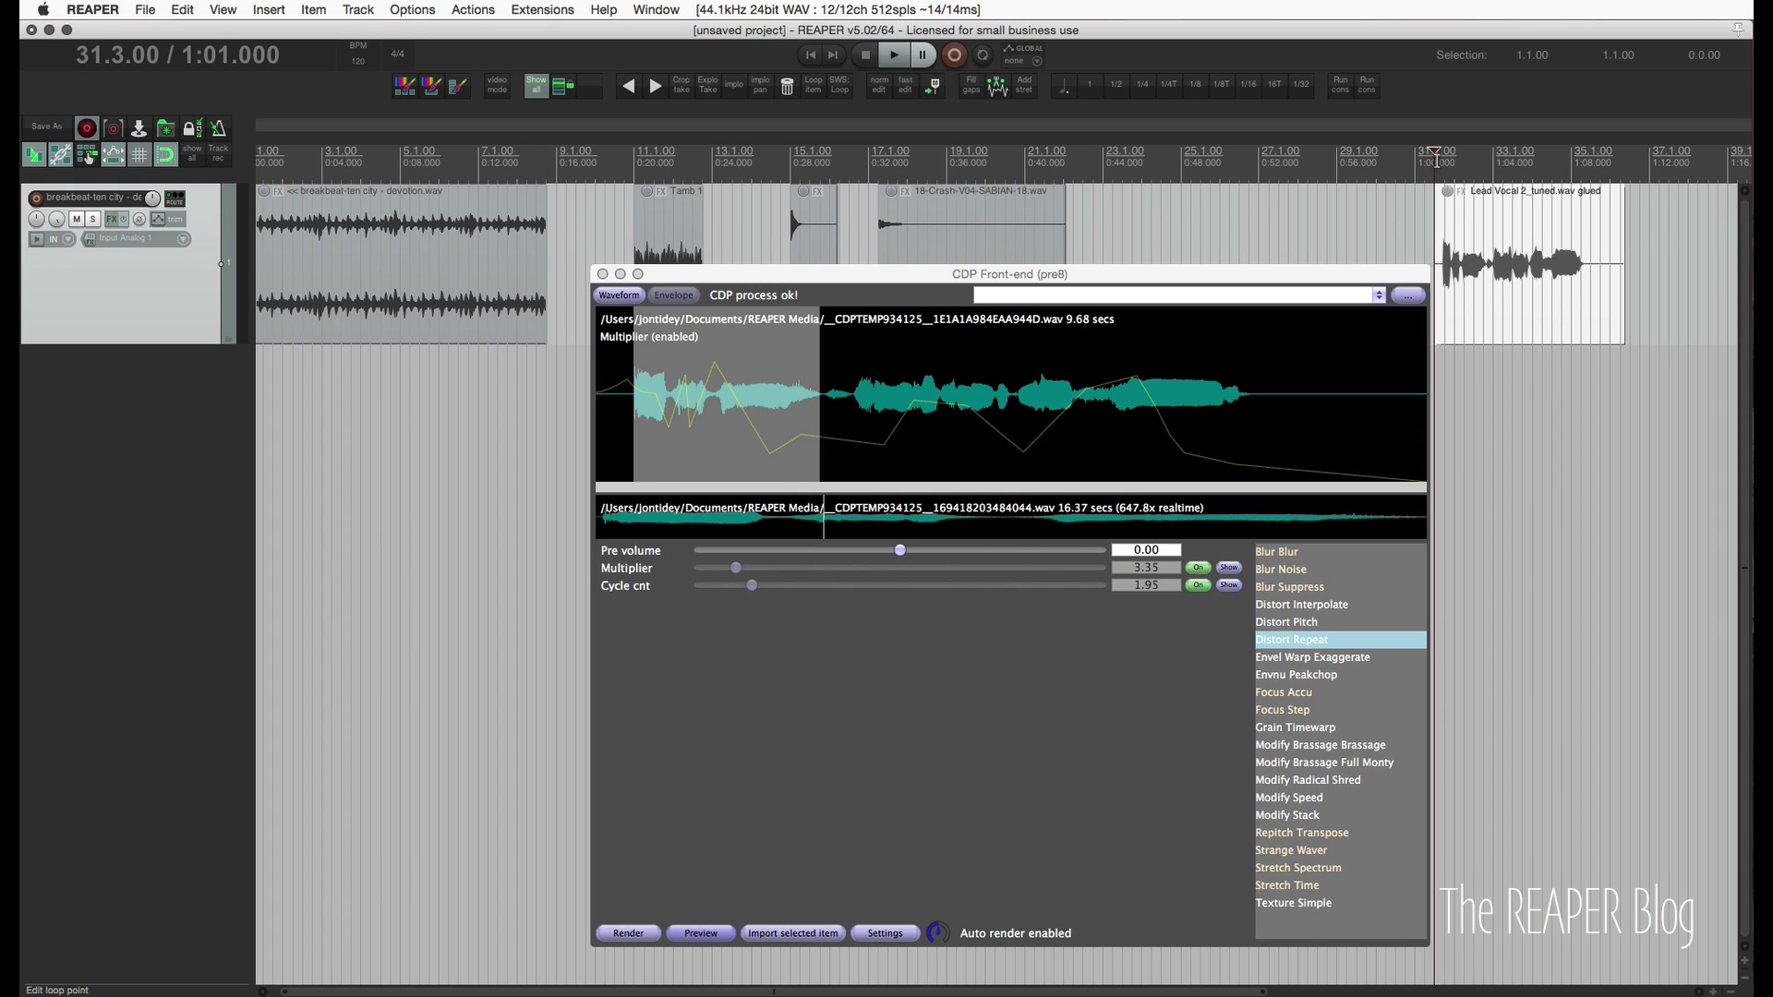
key(space)
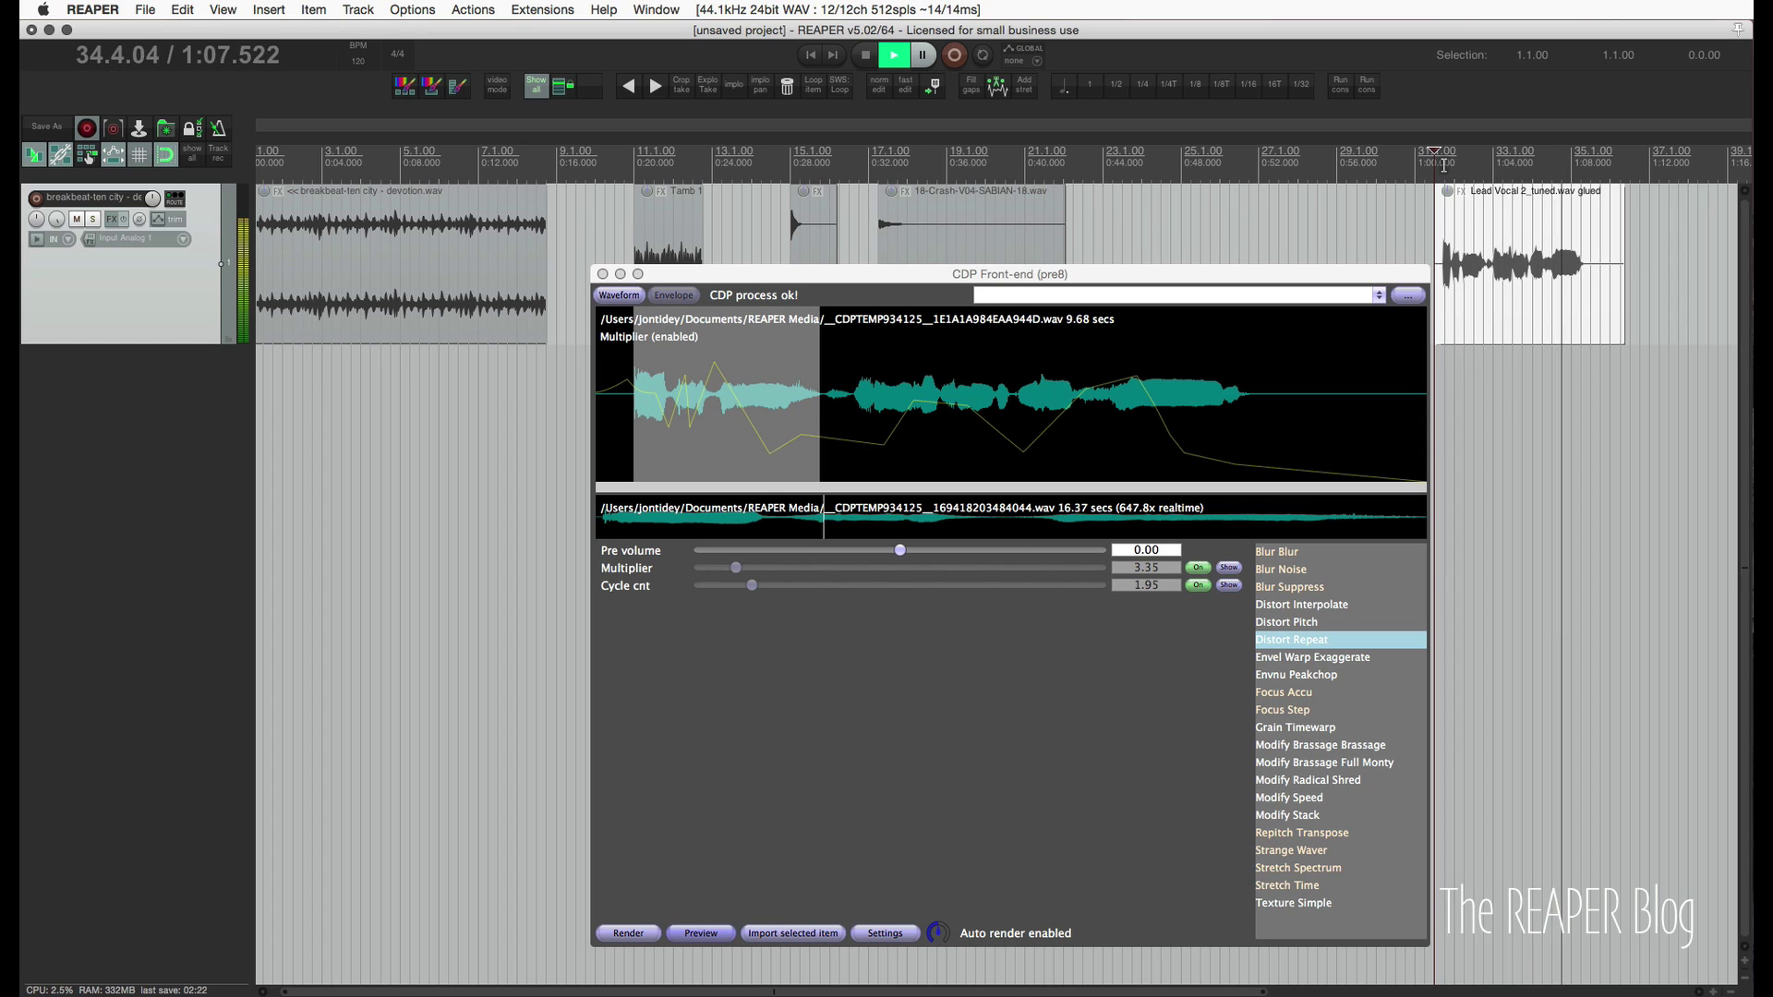
key(space)
drag(1315, 275, 1342, 244)
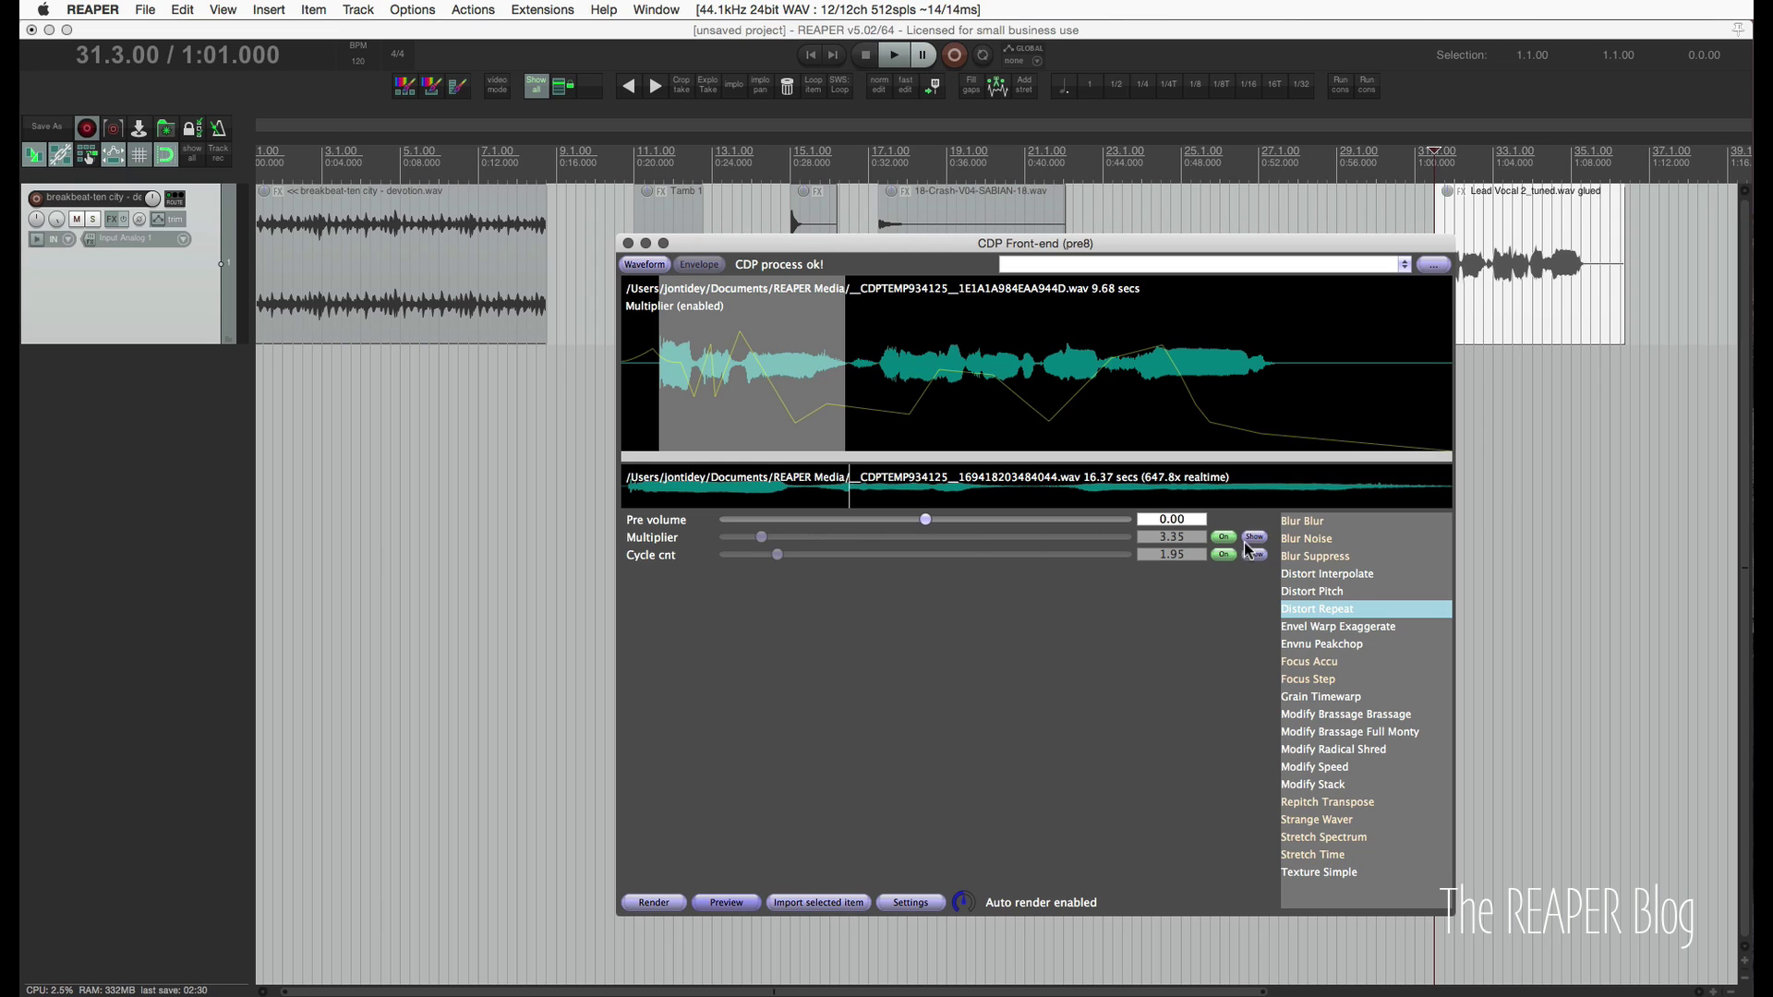
Preview the vocal render, turn off the Multiplier and Cycle cnt envelopes, and adjust the source start.
click(734, 903)
click(725, 902)
click(1224, 536)
click(1223, 554)
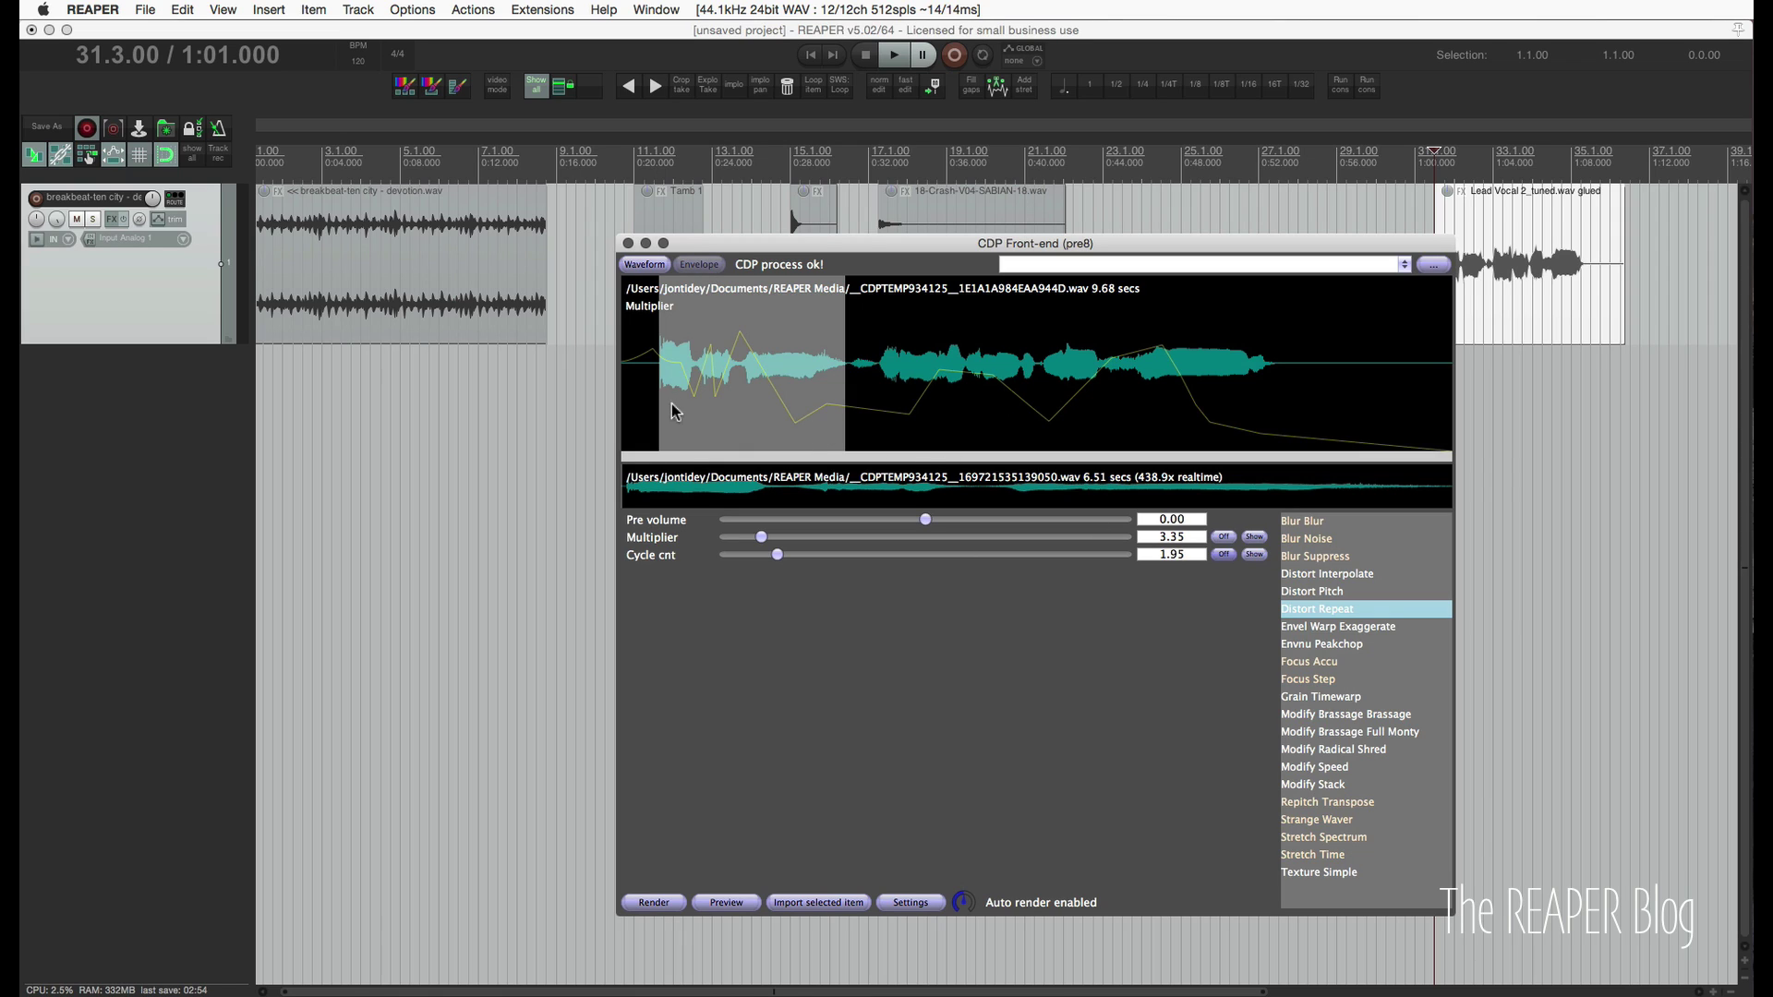
drag(657, 403, 659, 402)
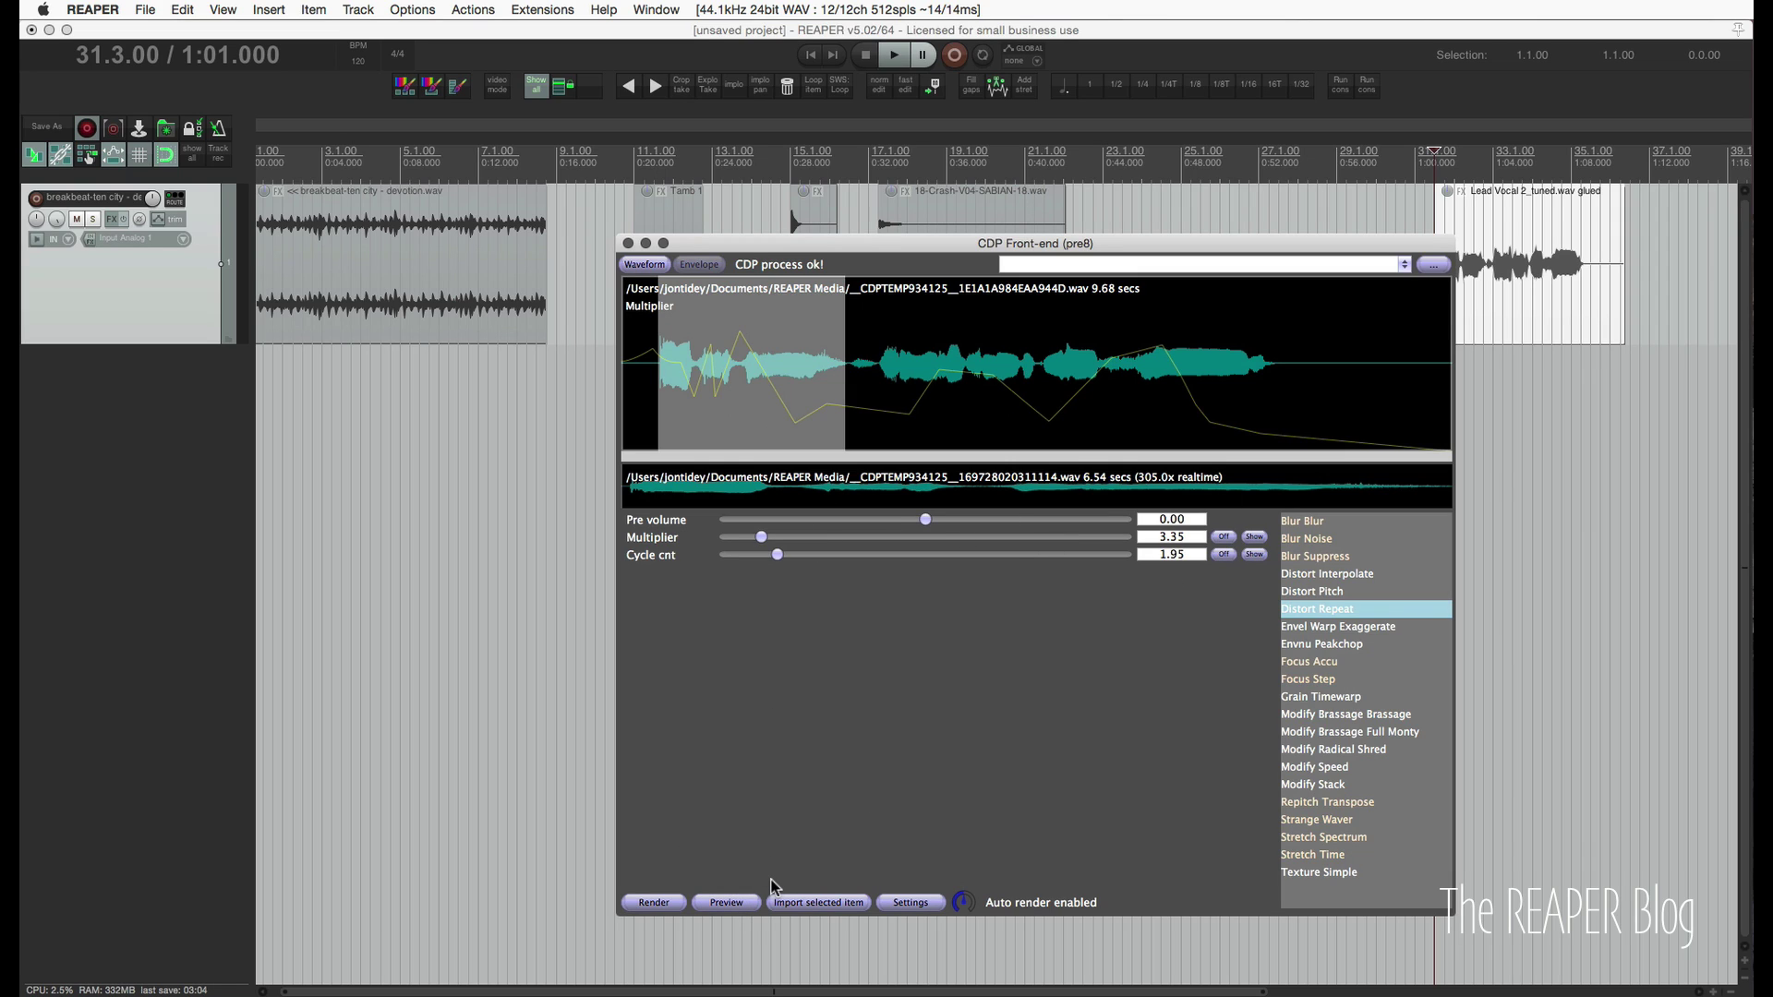
Drop Multiplier to 2.00 and Cycle cnt to 1.00, previewing before and after.
click(750, 902)
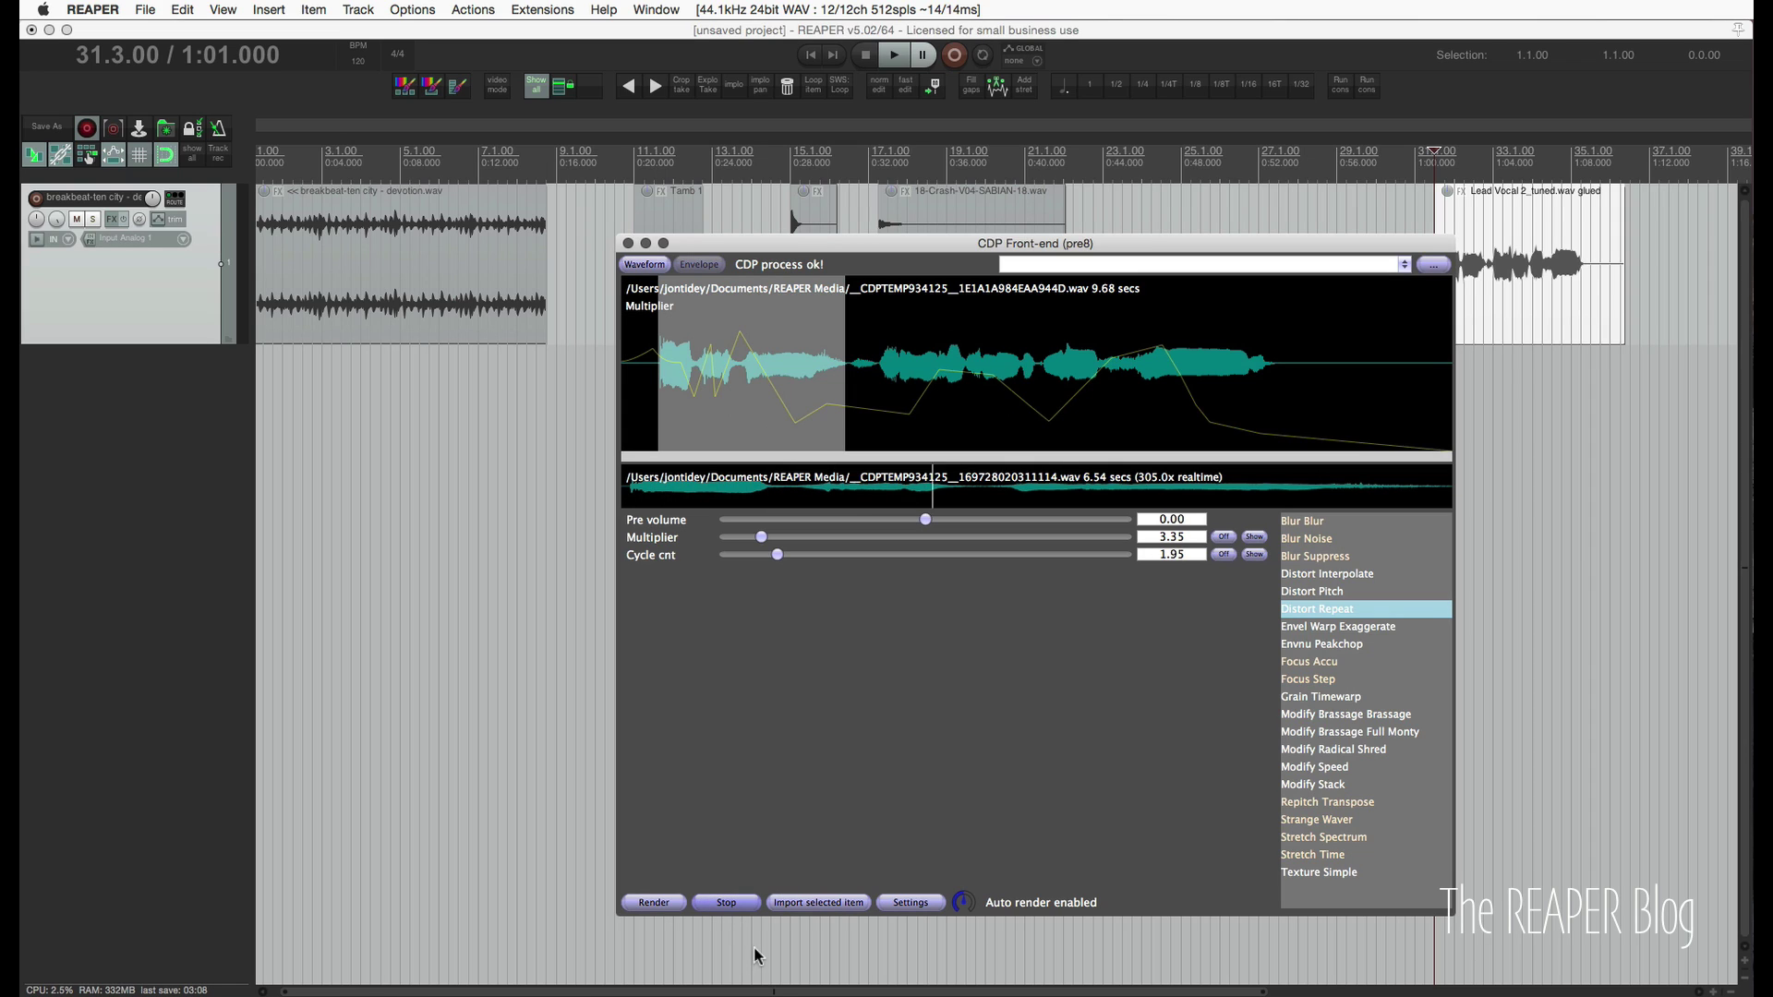
click(732, 903)
drag(761, 536, 639, 538)
drag(777, 555, 685, 555)
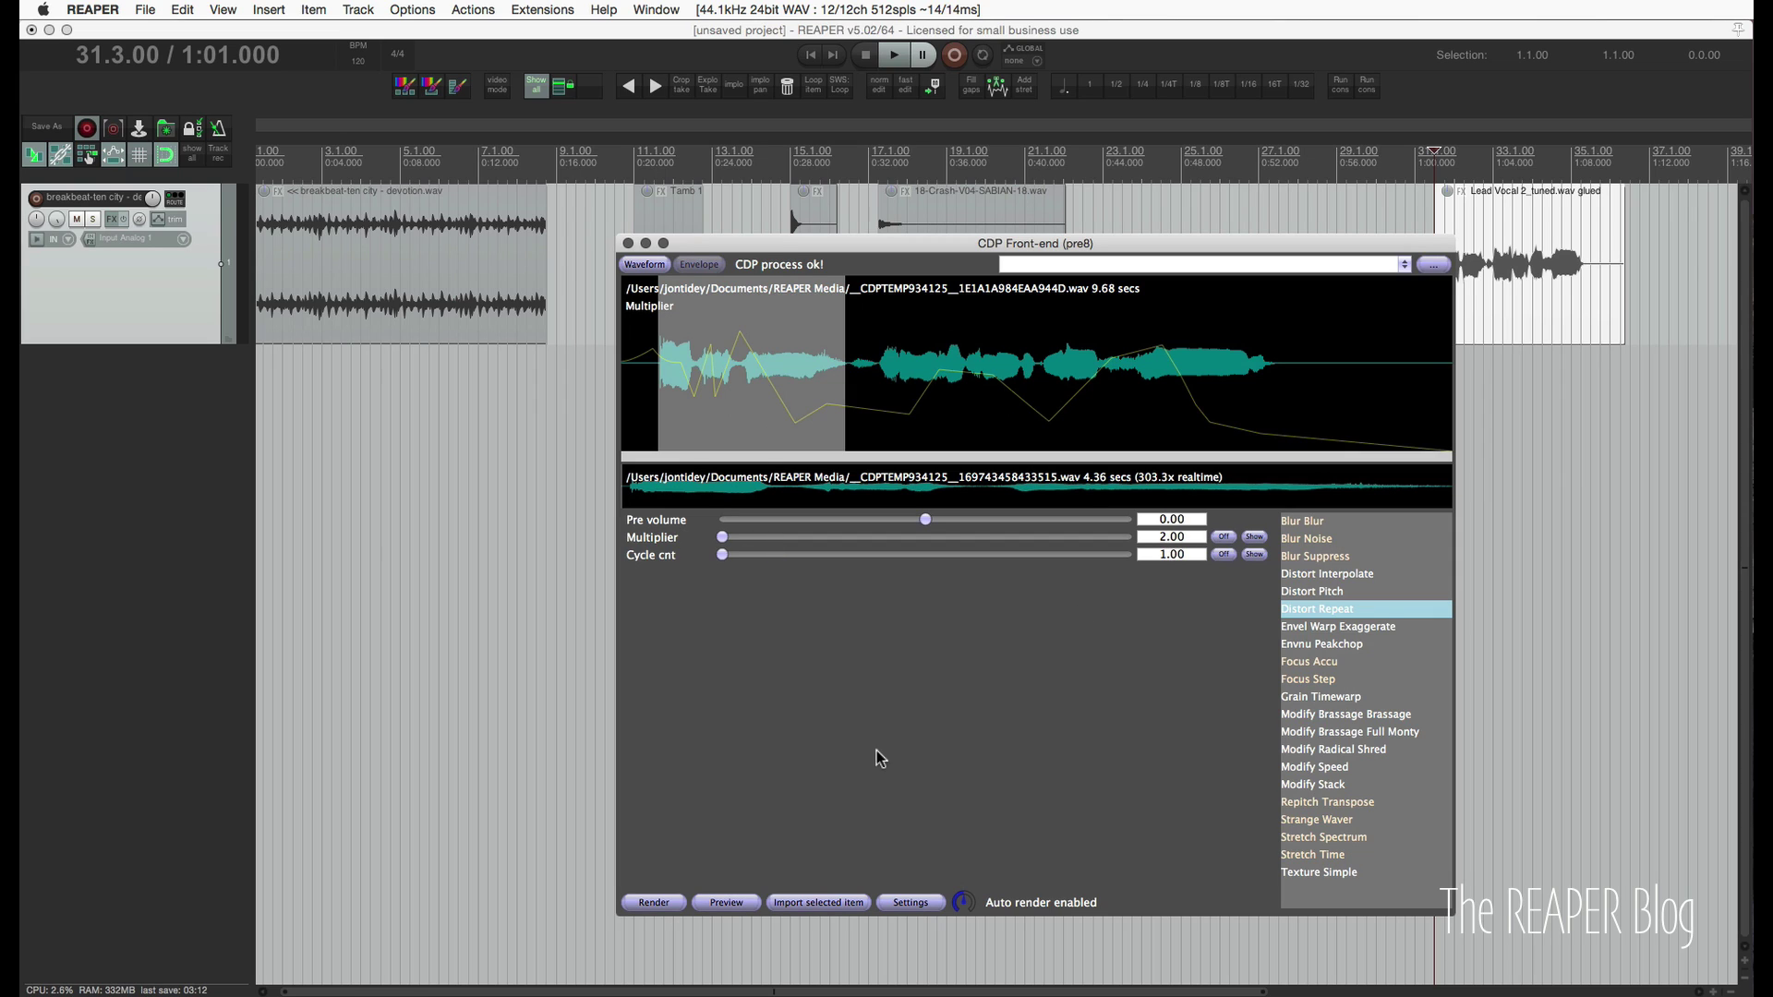
click(737, 902)
Try Modify Brassage, then switch to Modify Radical Shred and preview the shredded vocal.
click(737, 903)
click(1394, 715)
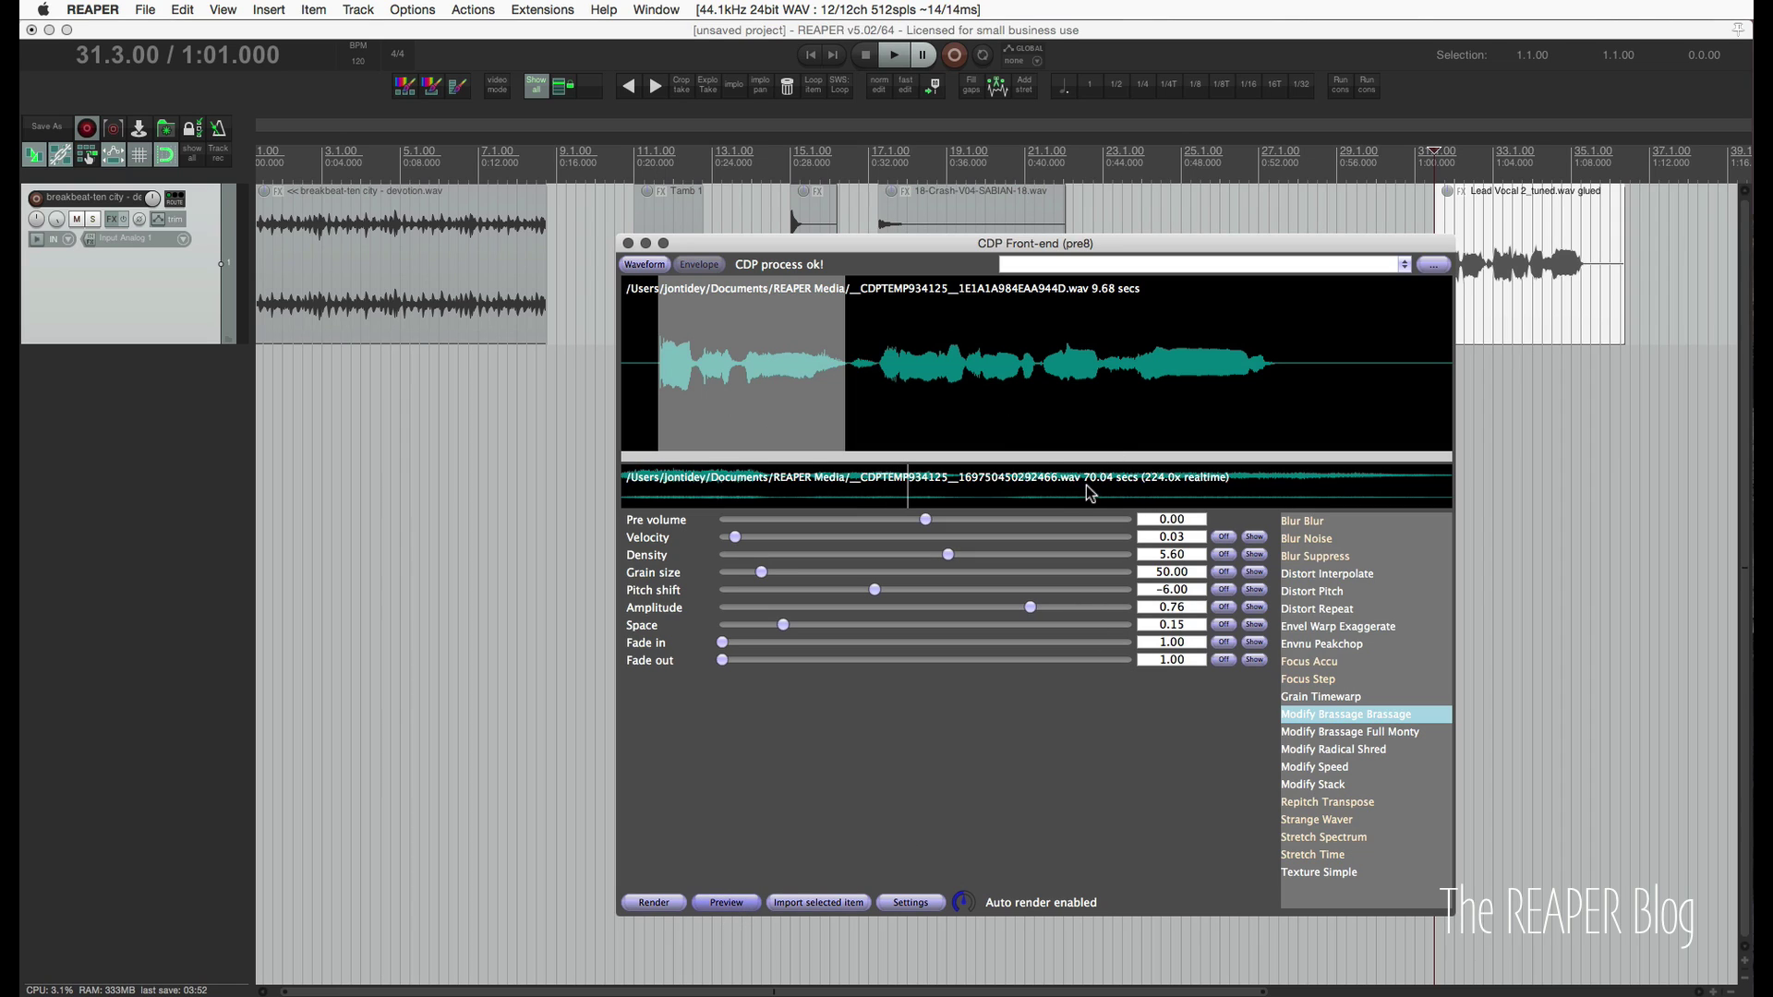
click(1363, 751)
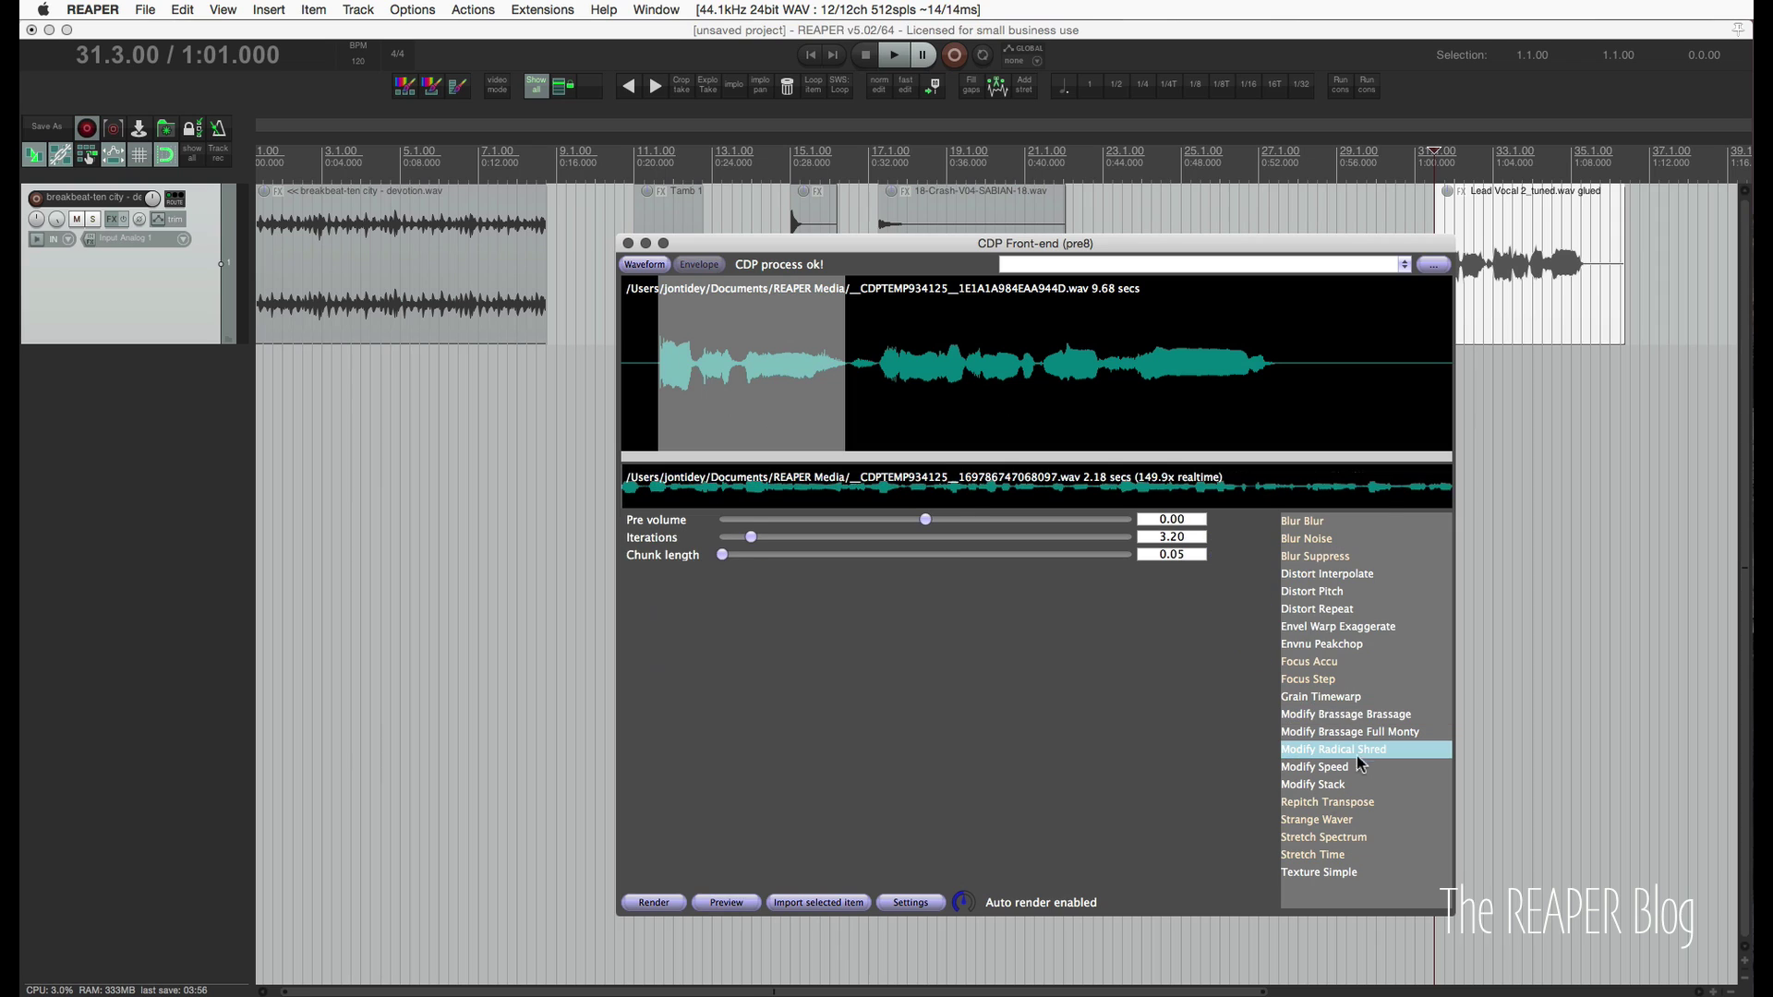
click(727, 905)
click(726, 904)
Import the selected crash cymbal item as the source and preview the shredded crash.
click(977, 225)
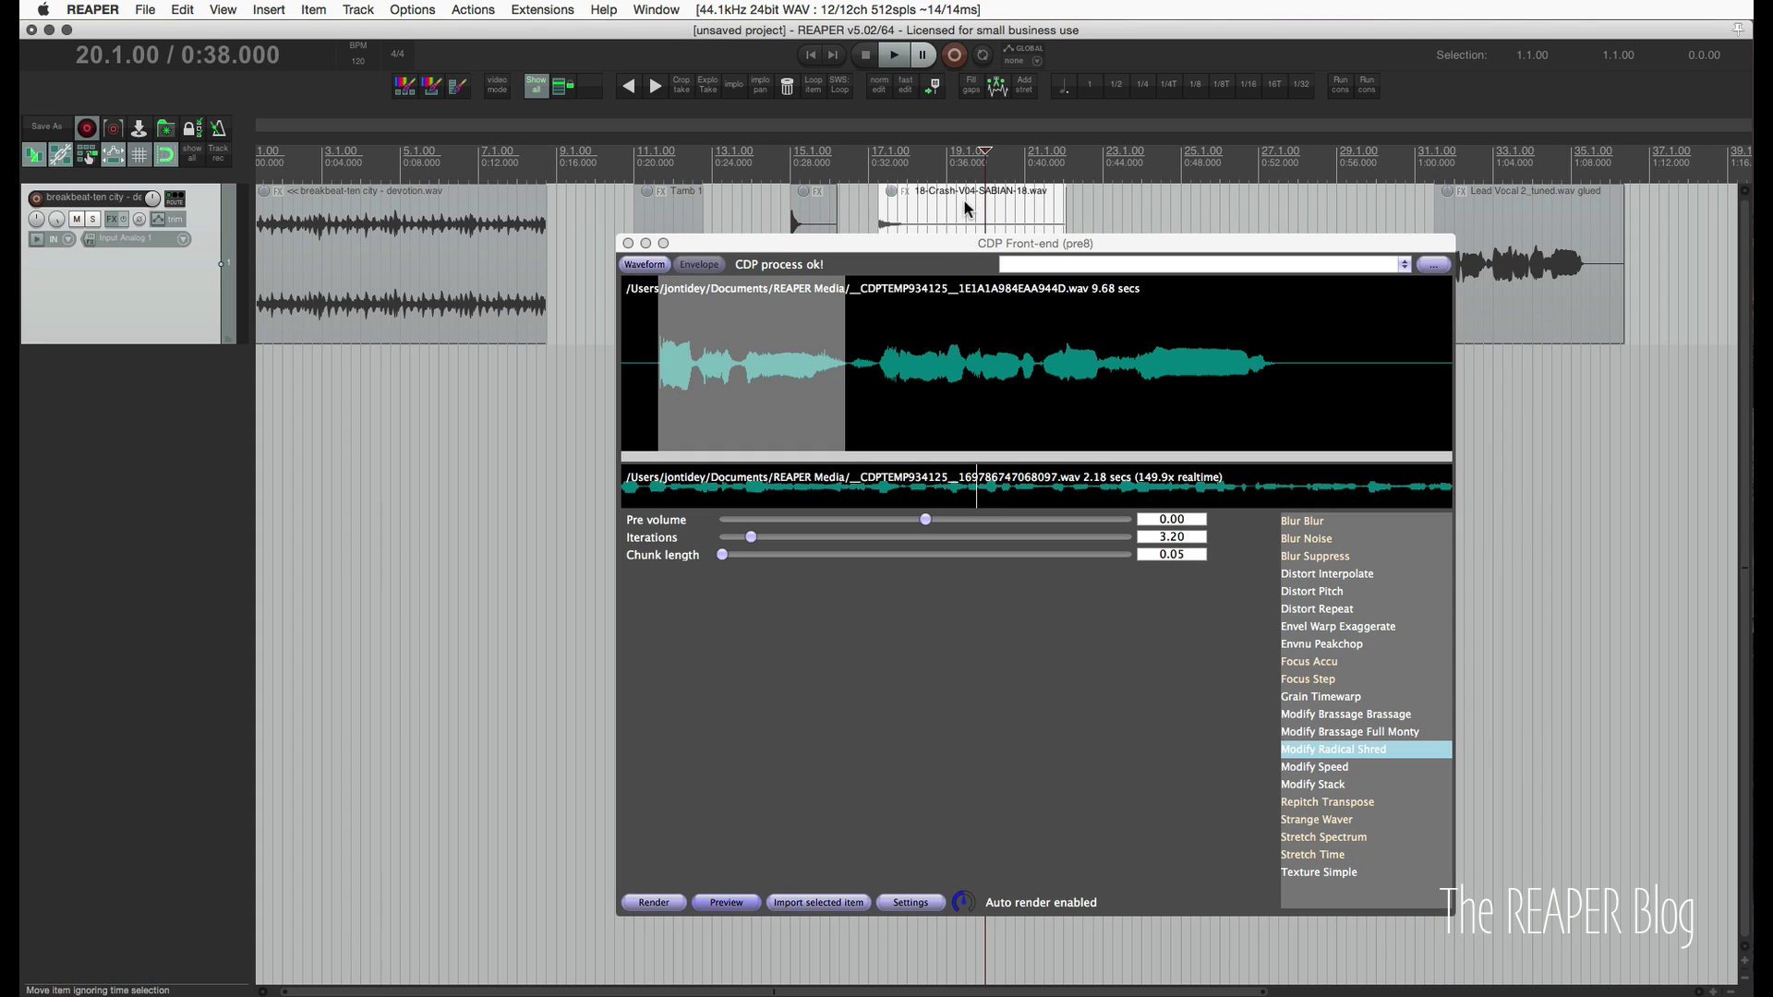
click(831, 903)
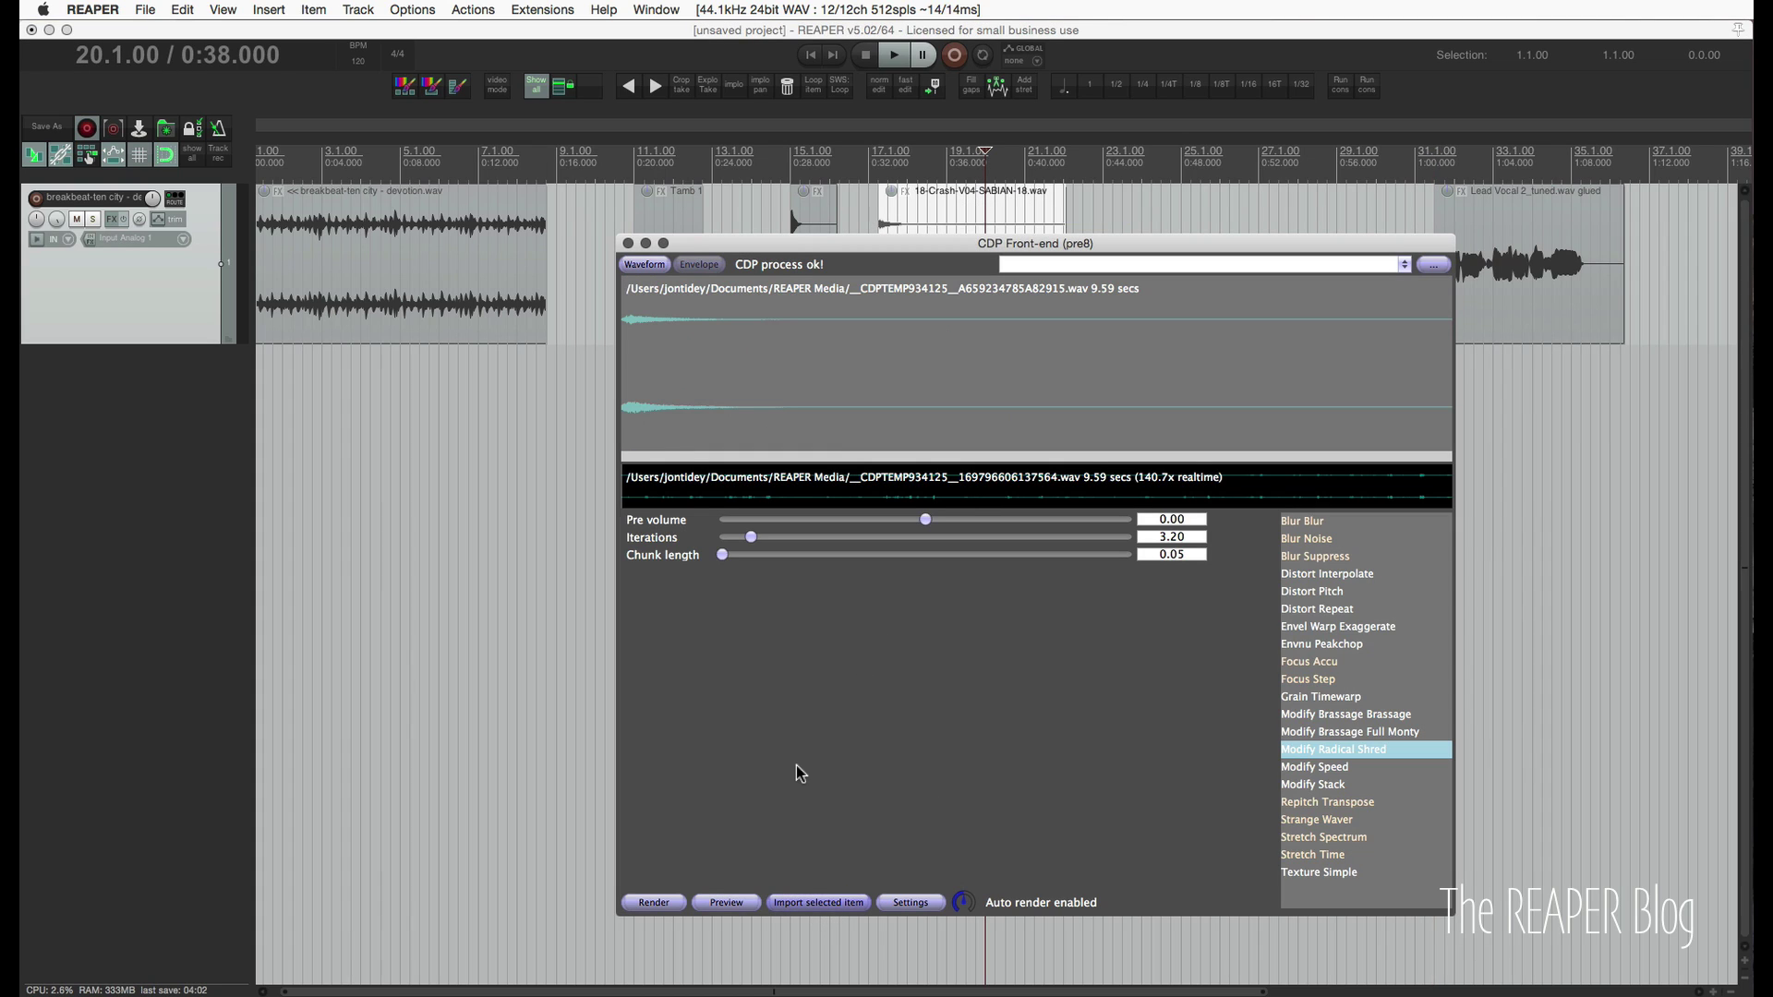
click(726, 903)
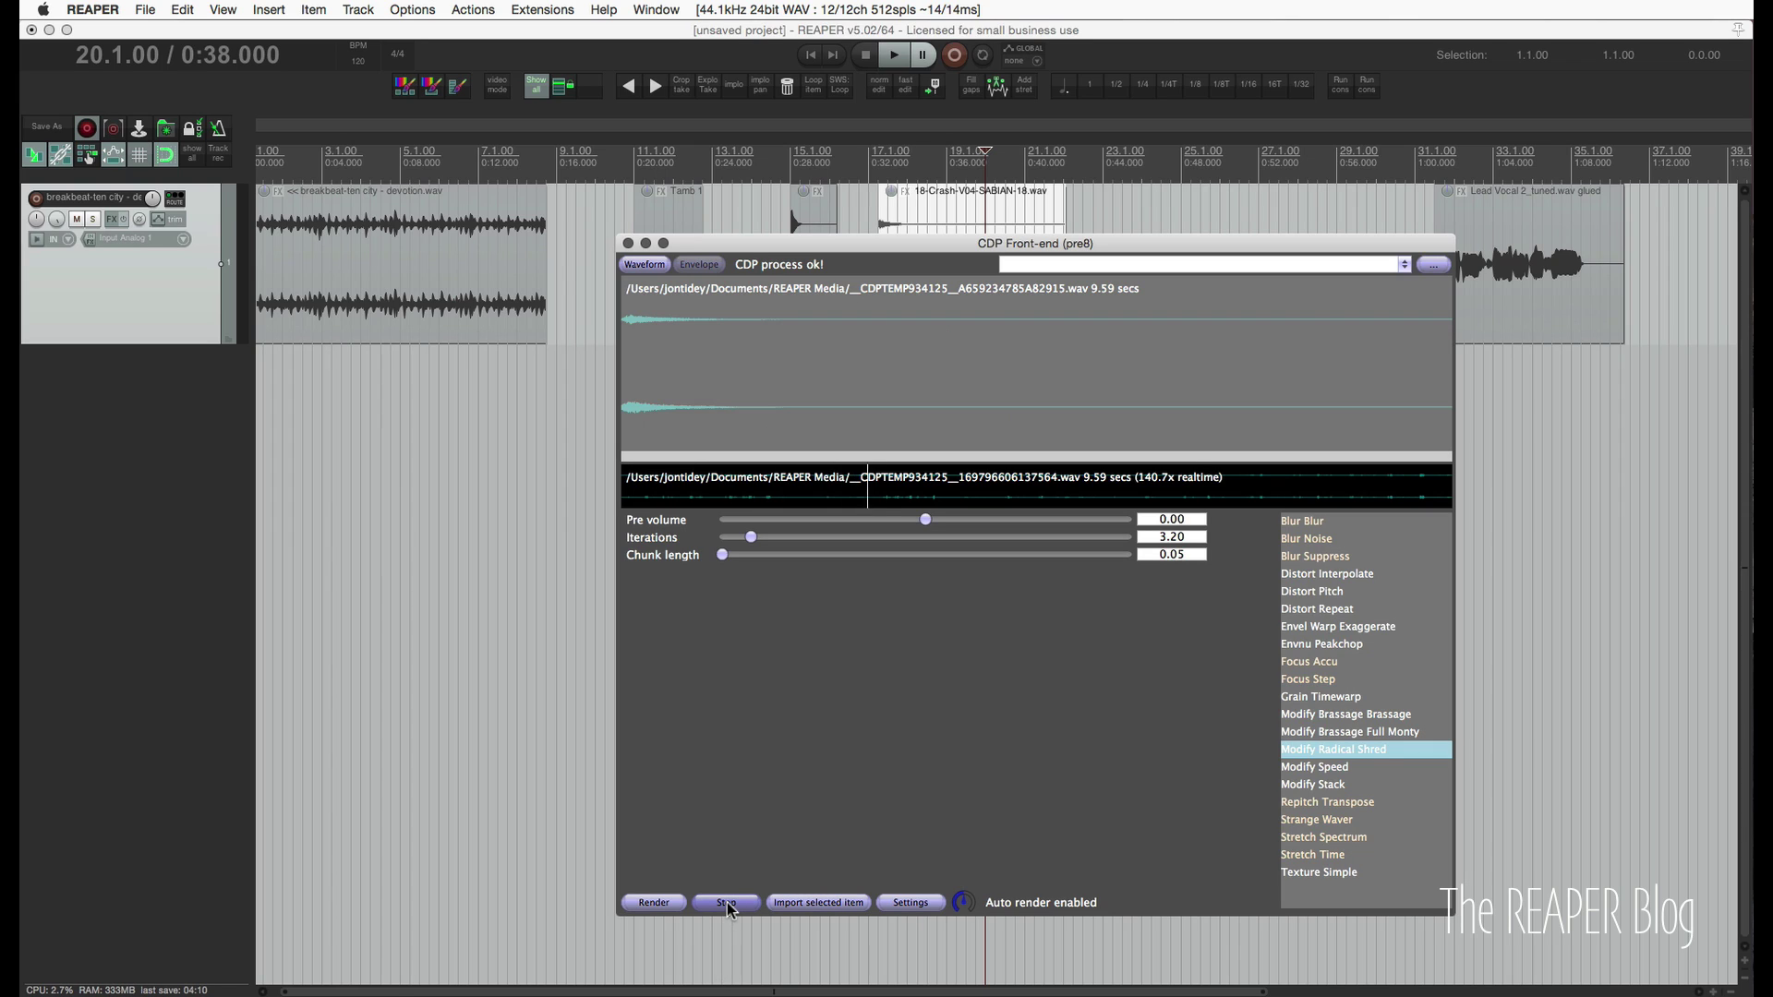
click(727, 905)
Switch to Stretch Time with Time factor 1.00 and preview the unstretched crash.
click(1343, 857)
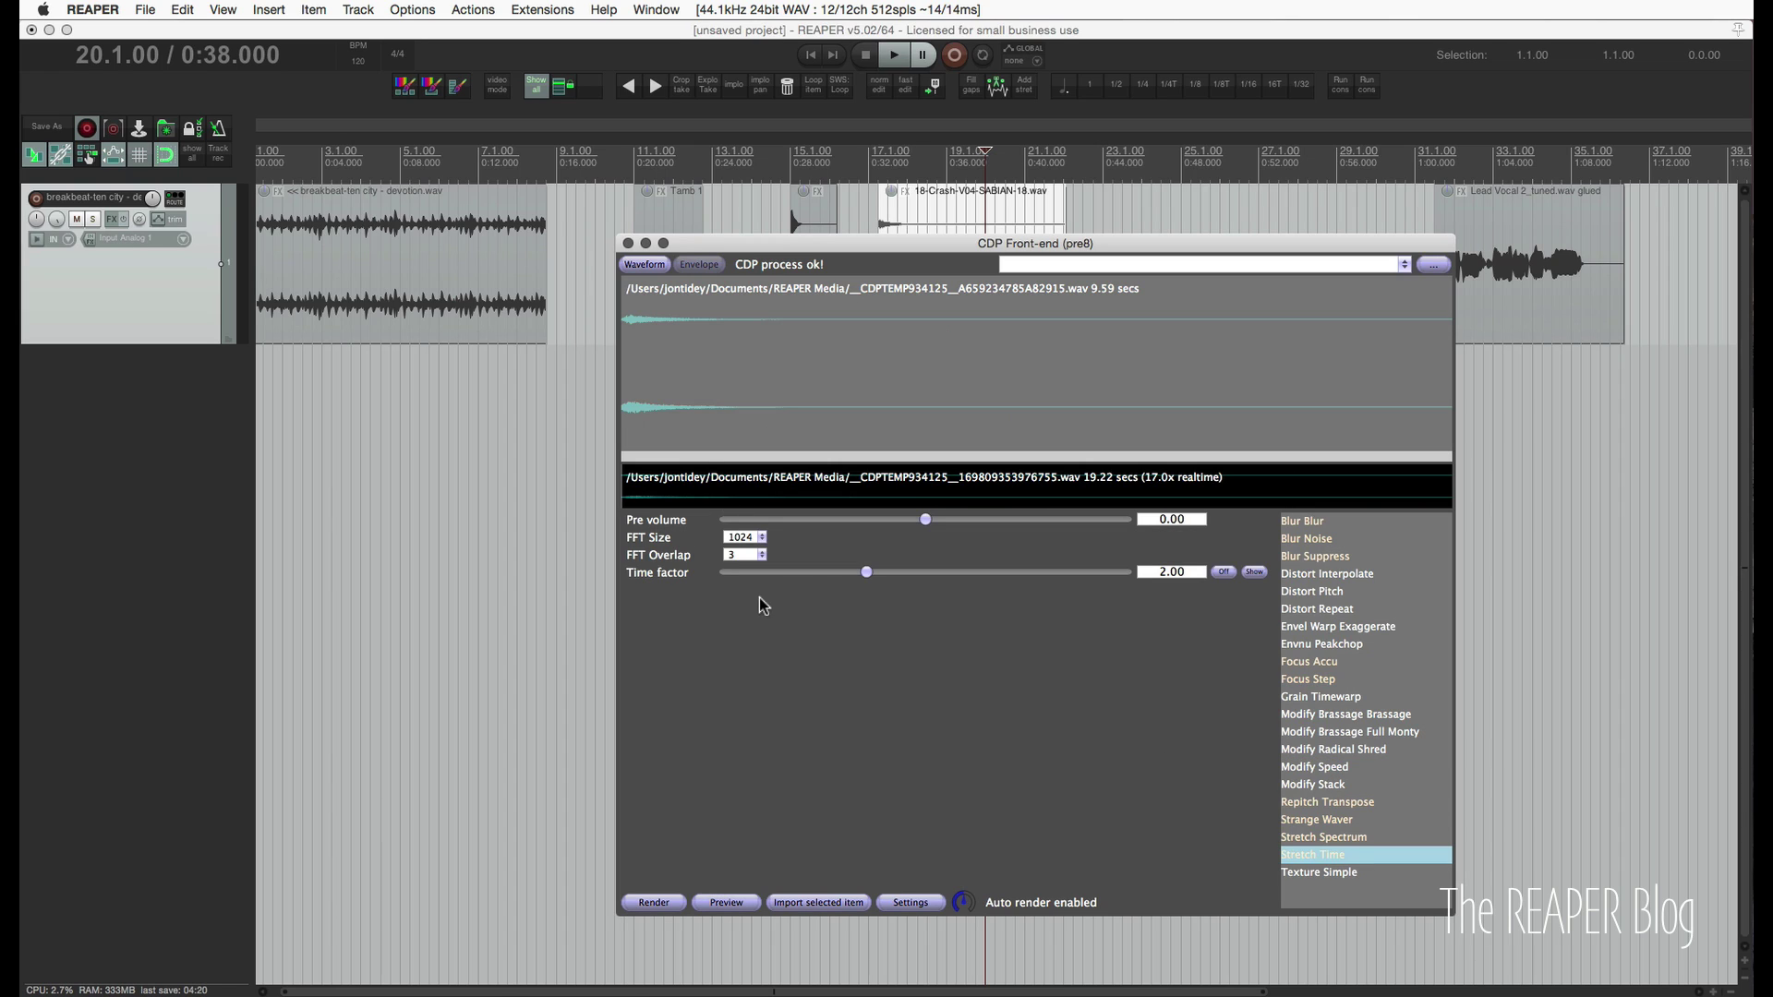
drag(872, 574, 591, 617)
click(730, 903)
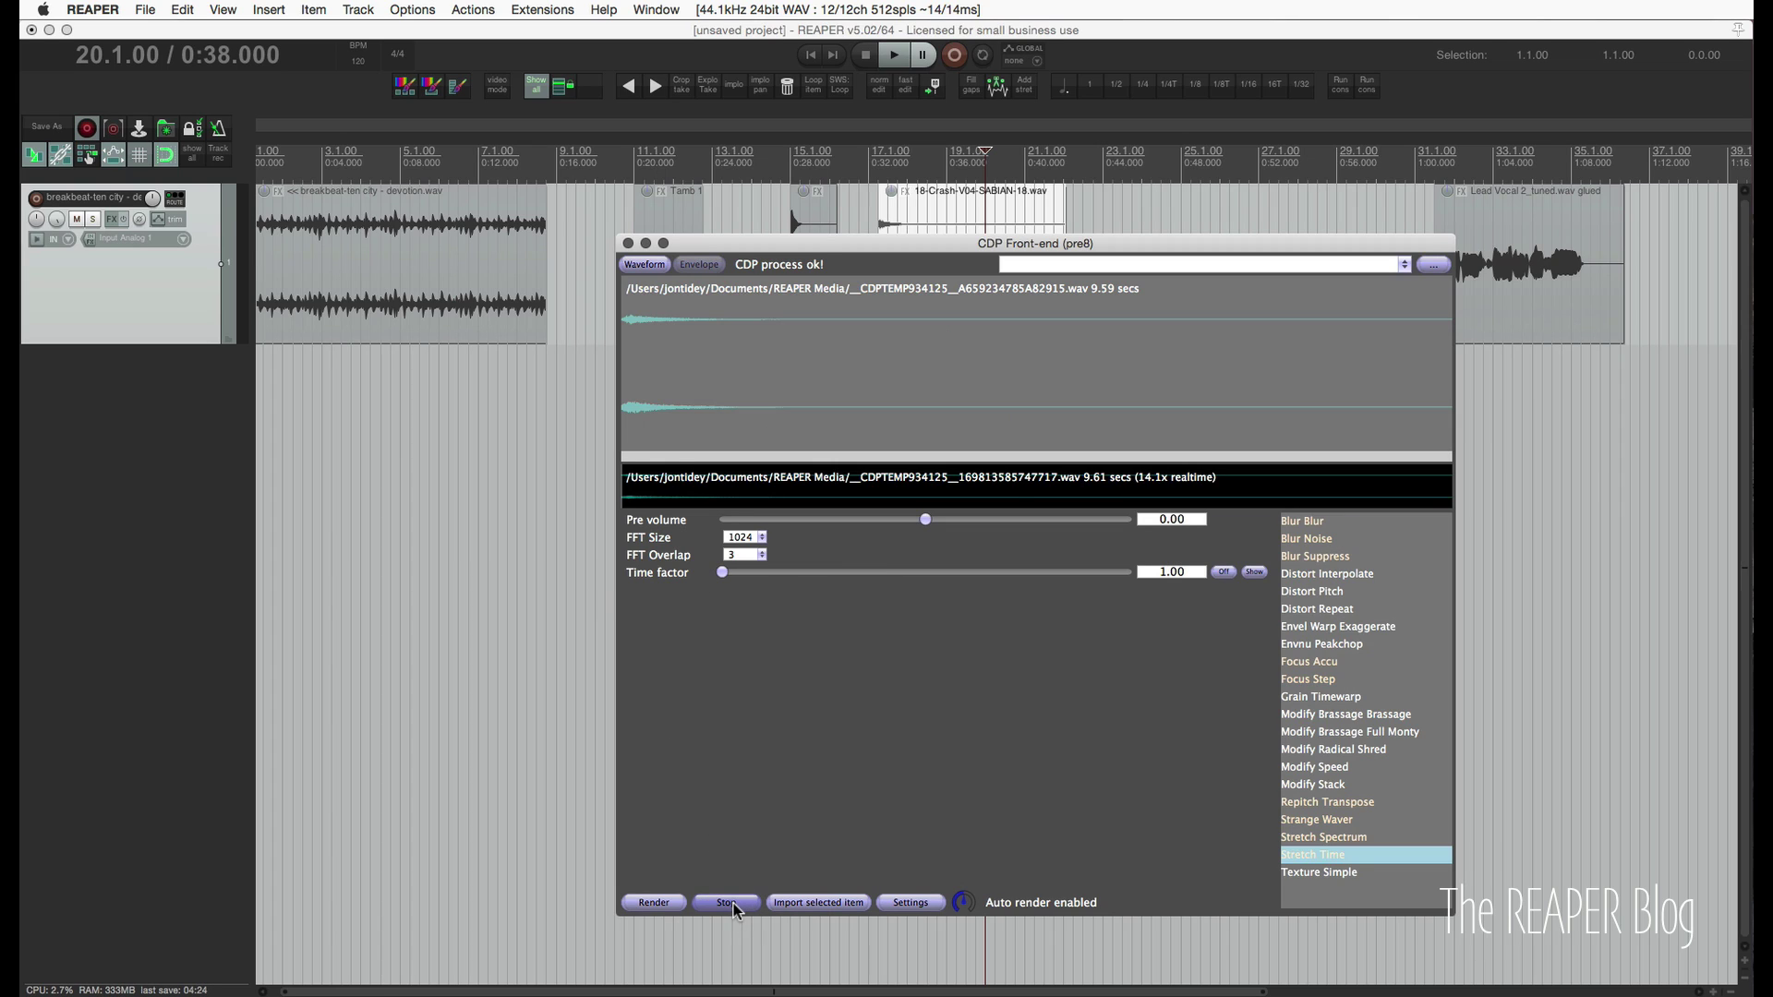
click(734, 905)
Raise the Time factor to 40.05, dismiss the wait-time error, and preview the stretched crash.
click(1062, 572)
click(1083, 573)
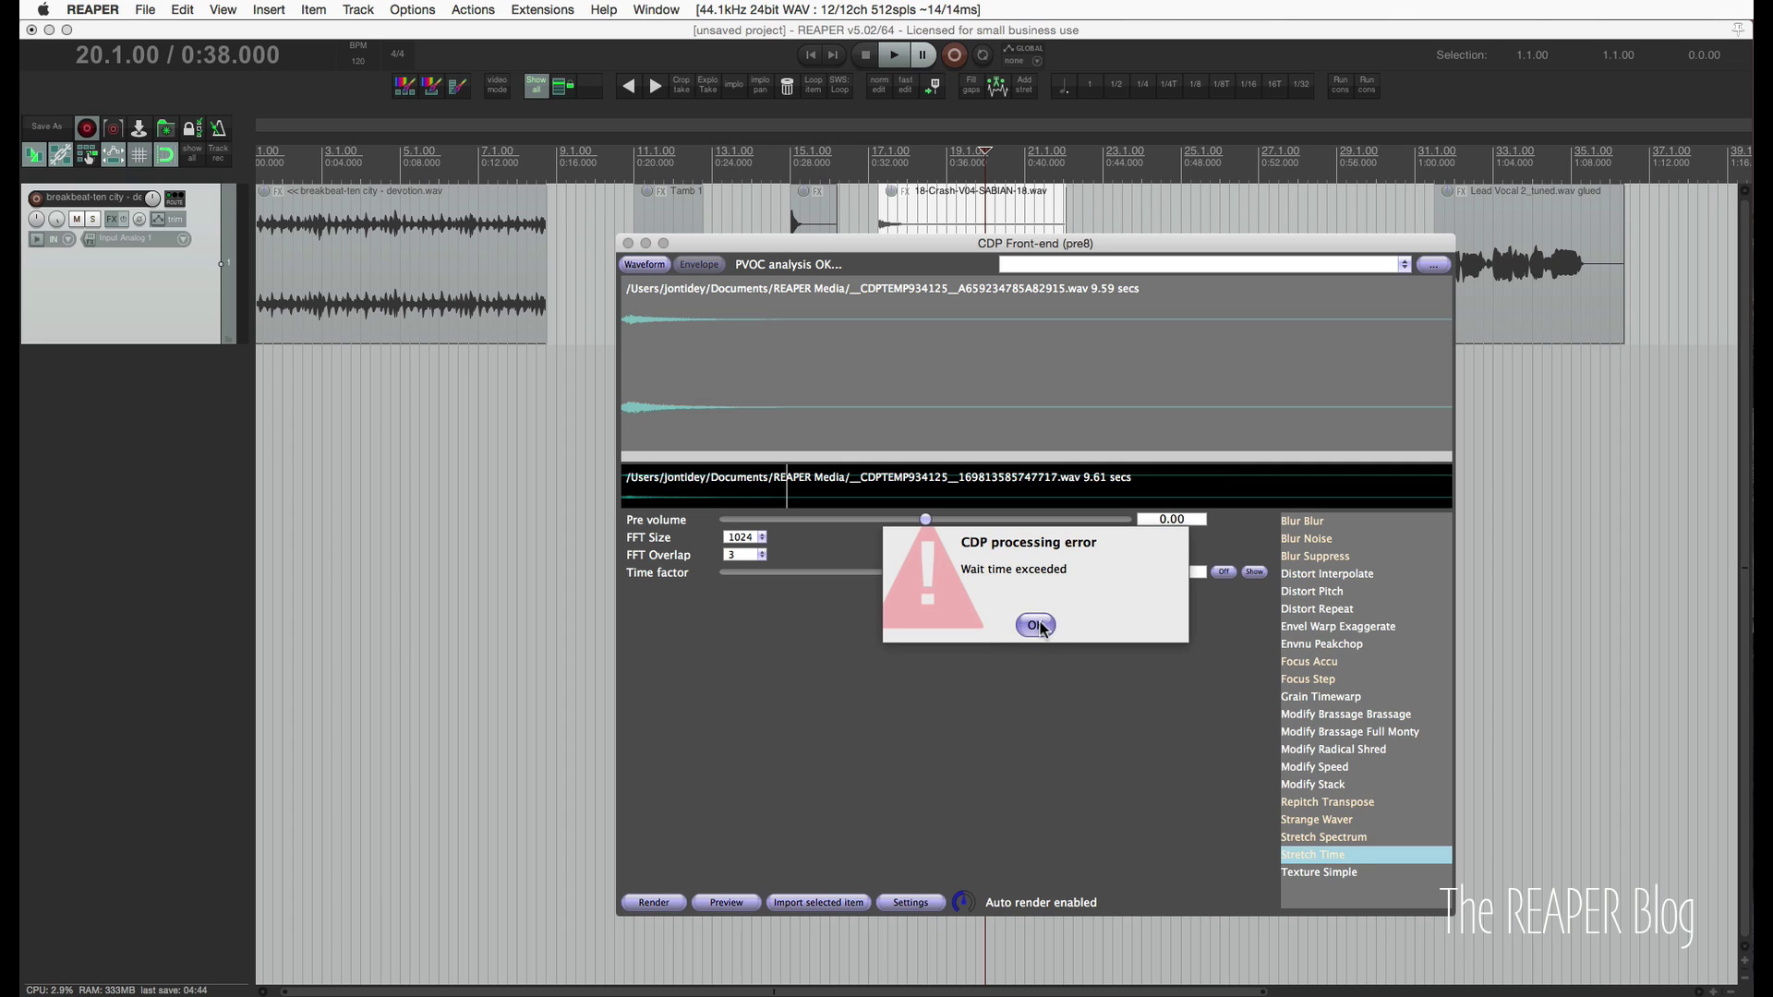
click(1035, 626)
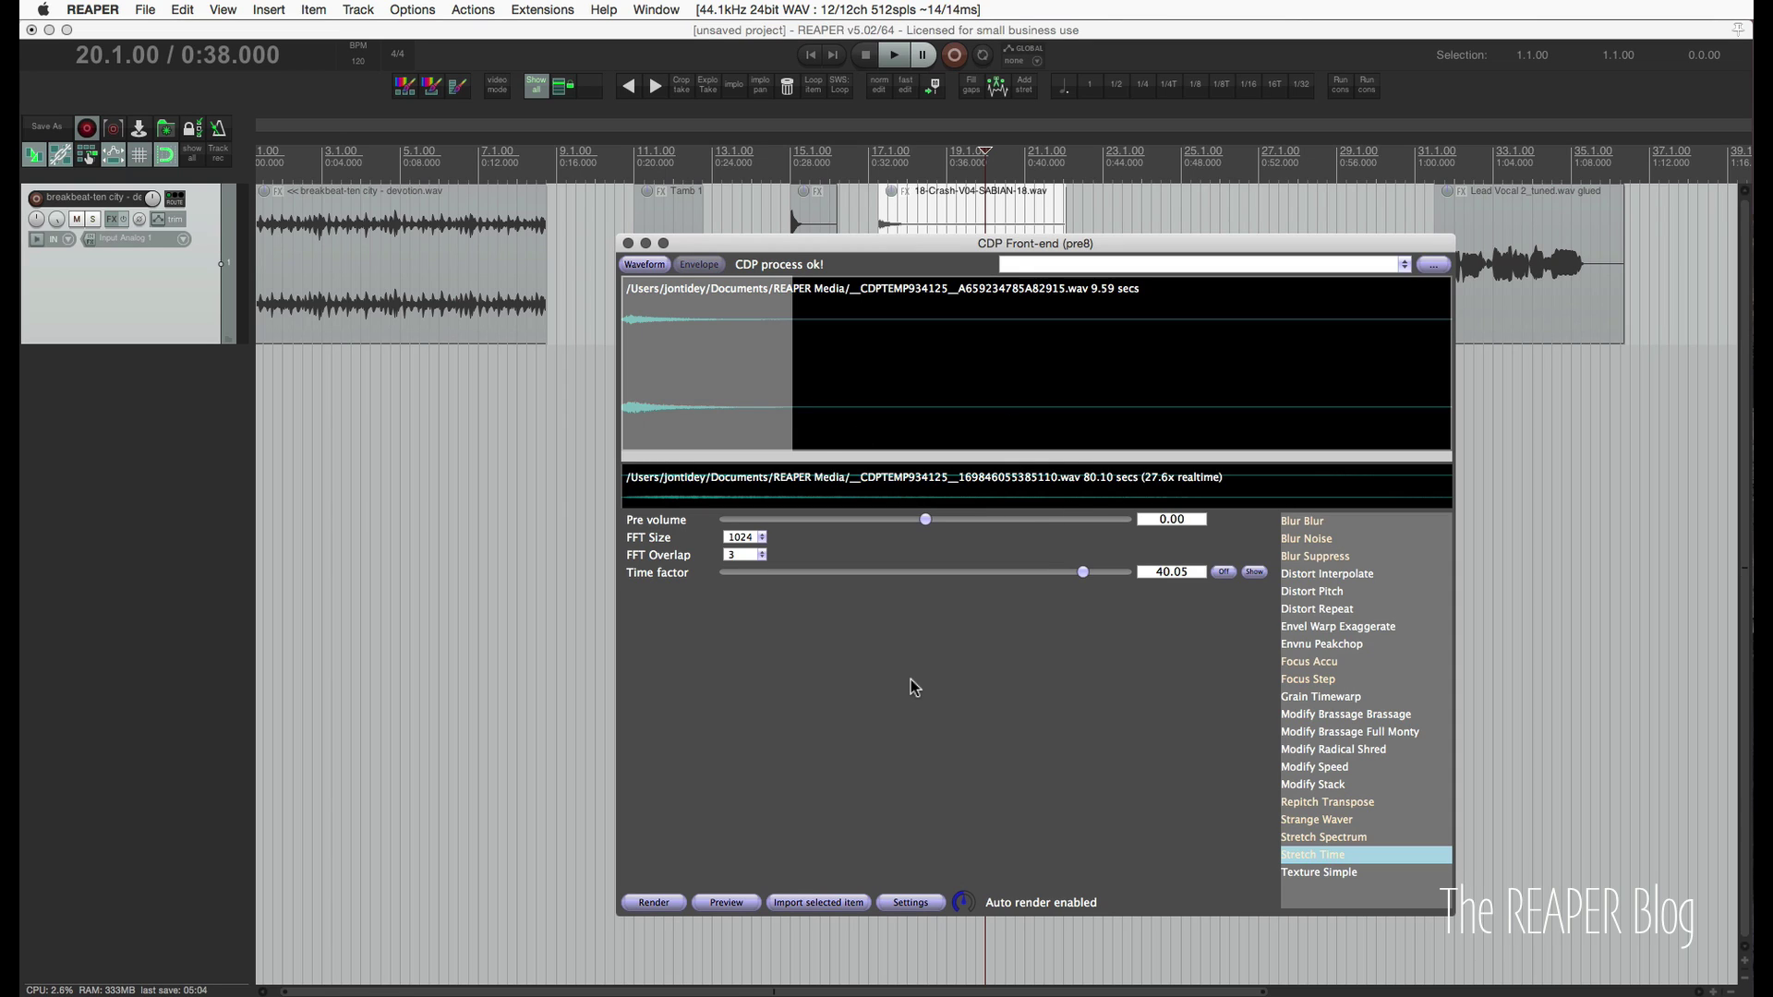
click(723, 903)
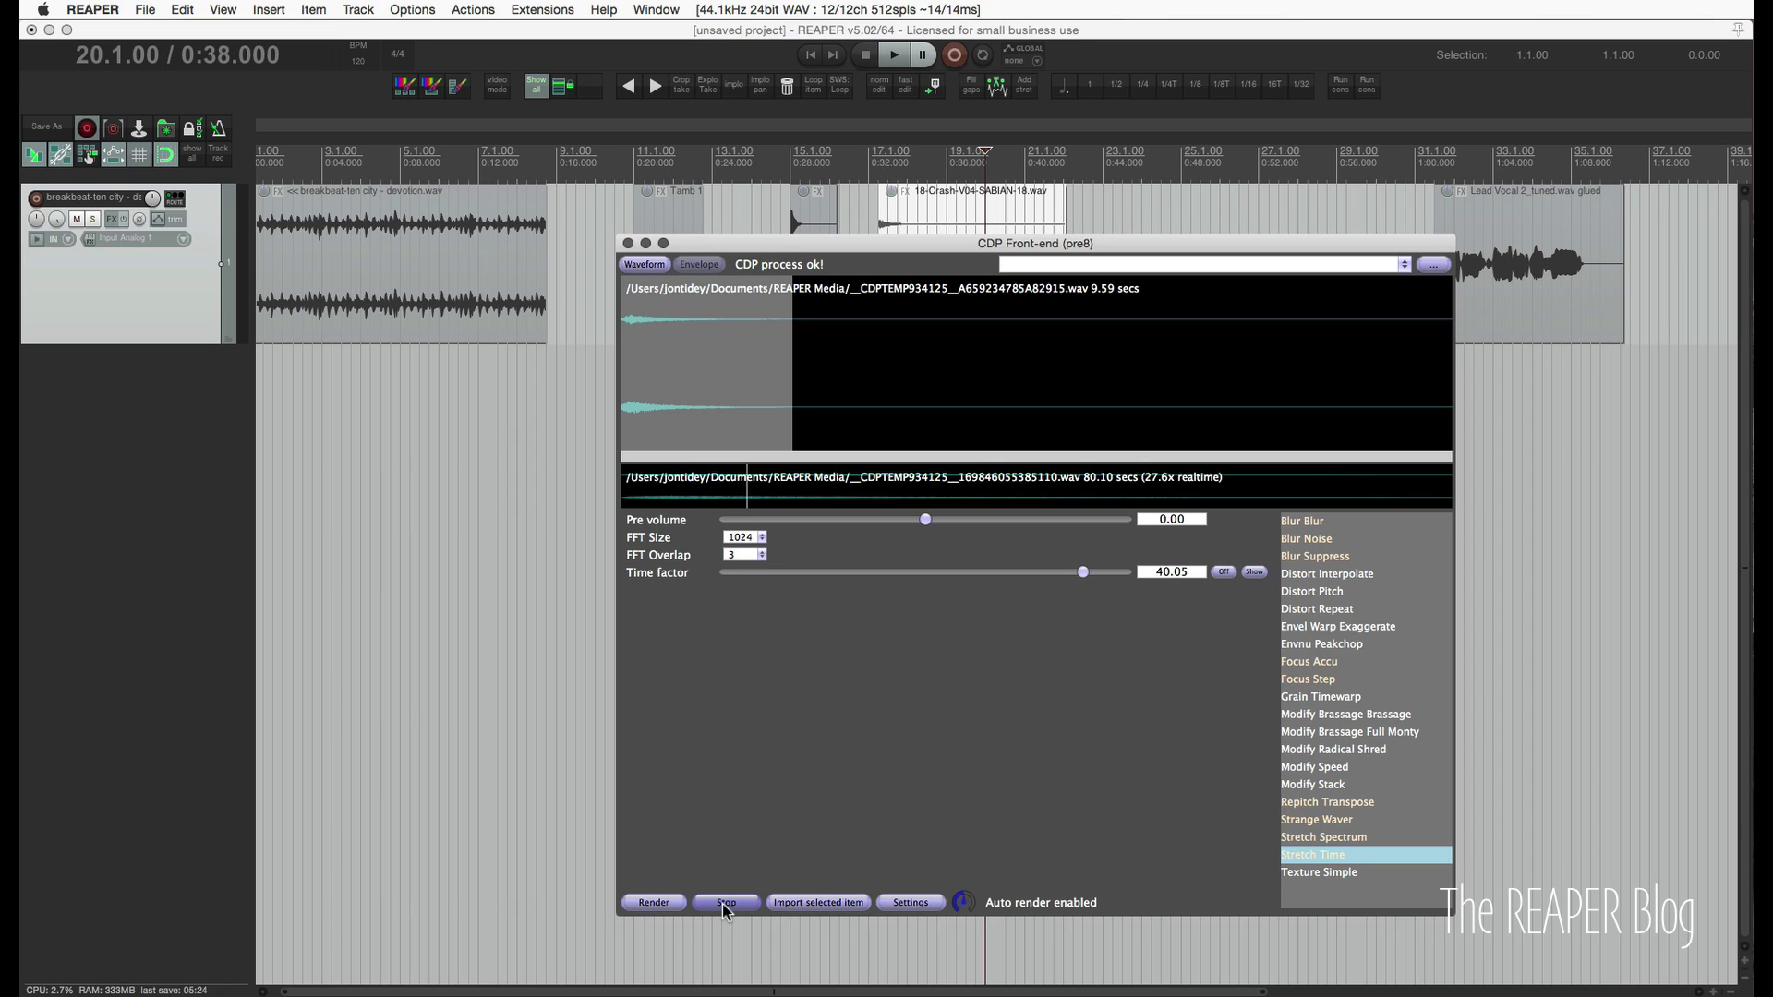
Apply Stretch Spectrum with Depth 0.41, Freq divide 164, Max stretch 0.55 and Exponent 1.28.
click(1350, 836)
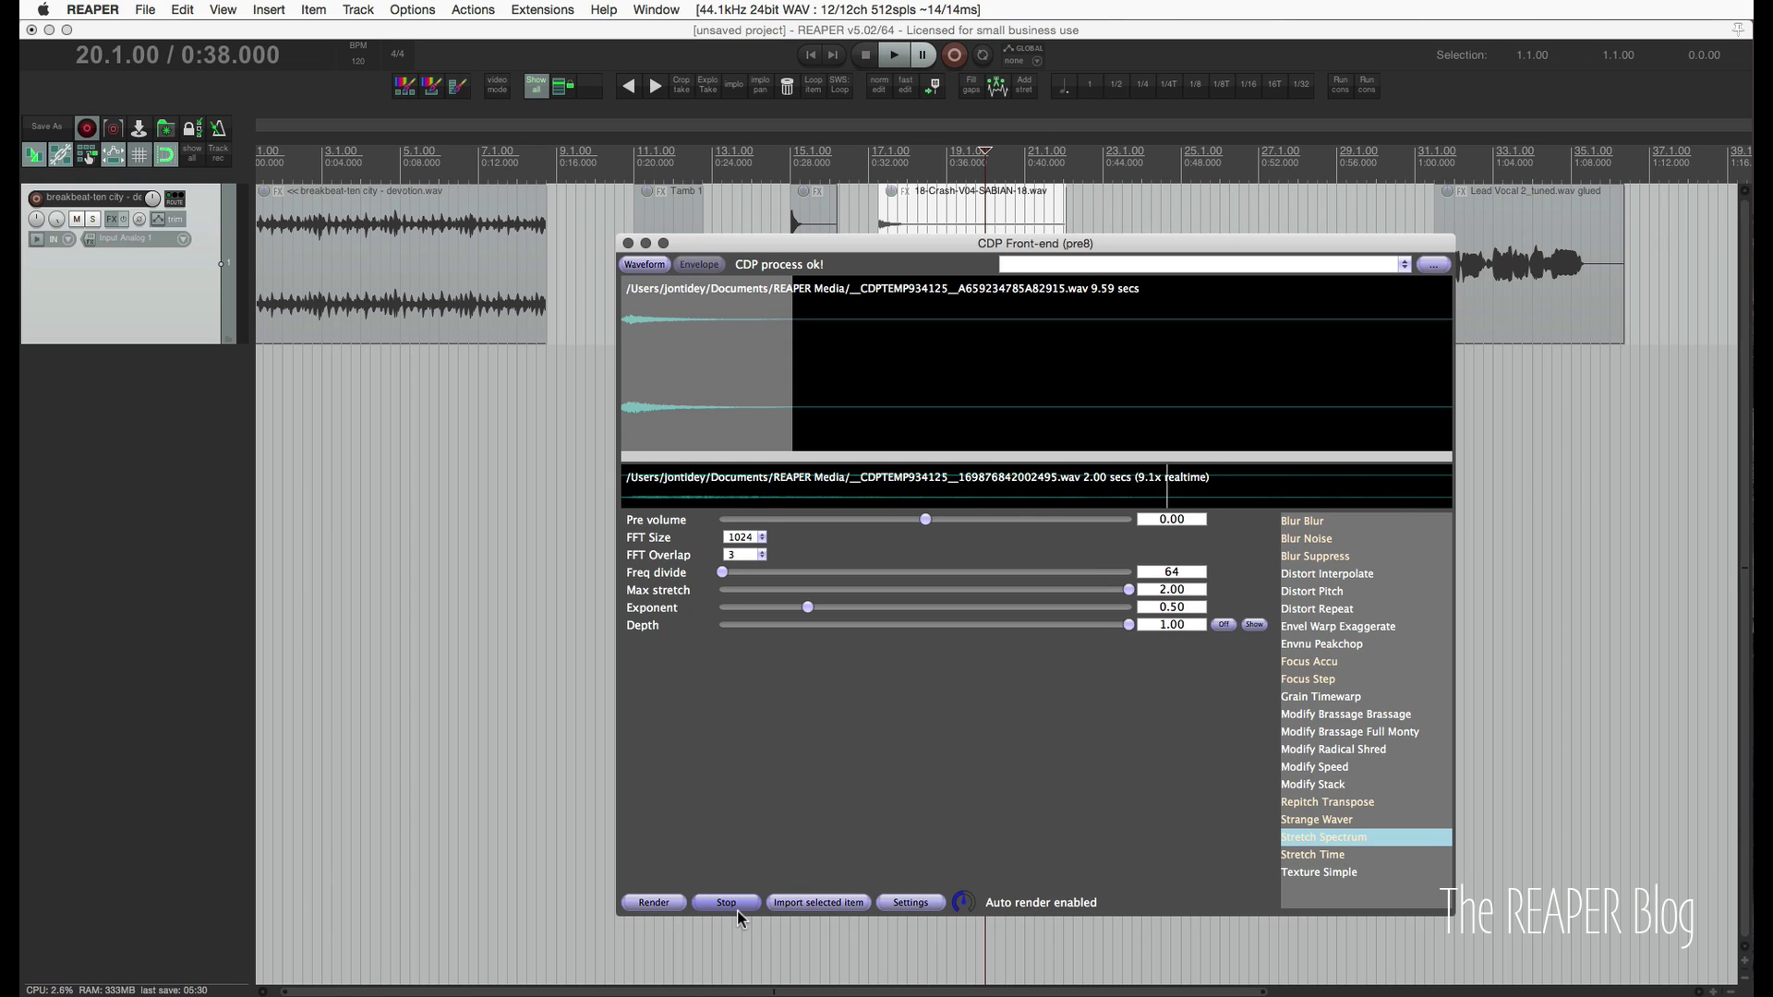
click(889, 625)
click(849, 572)
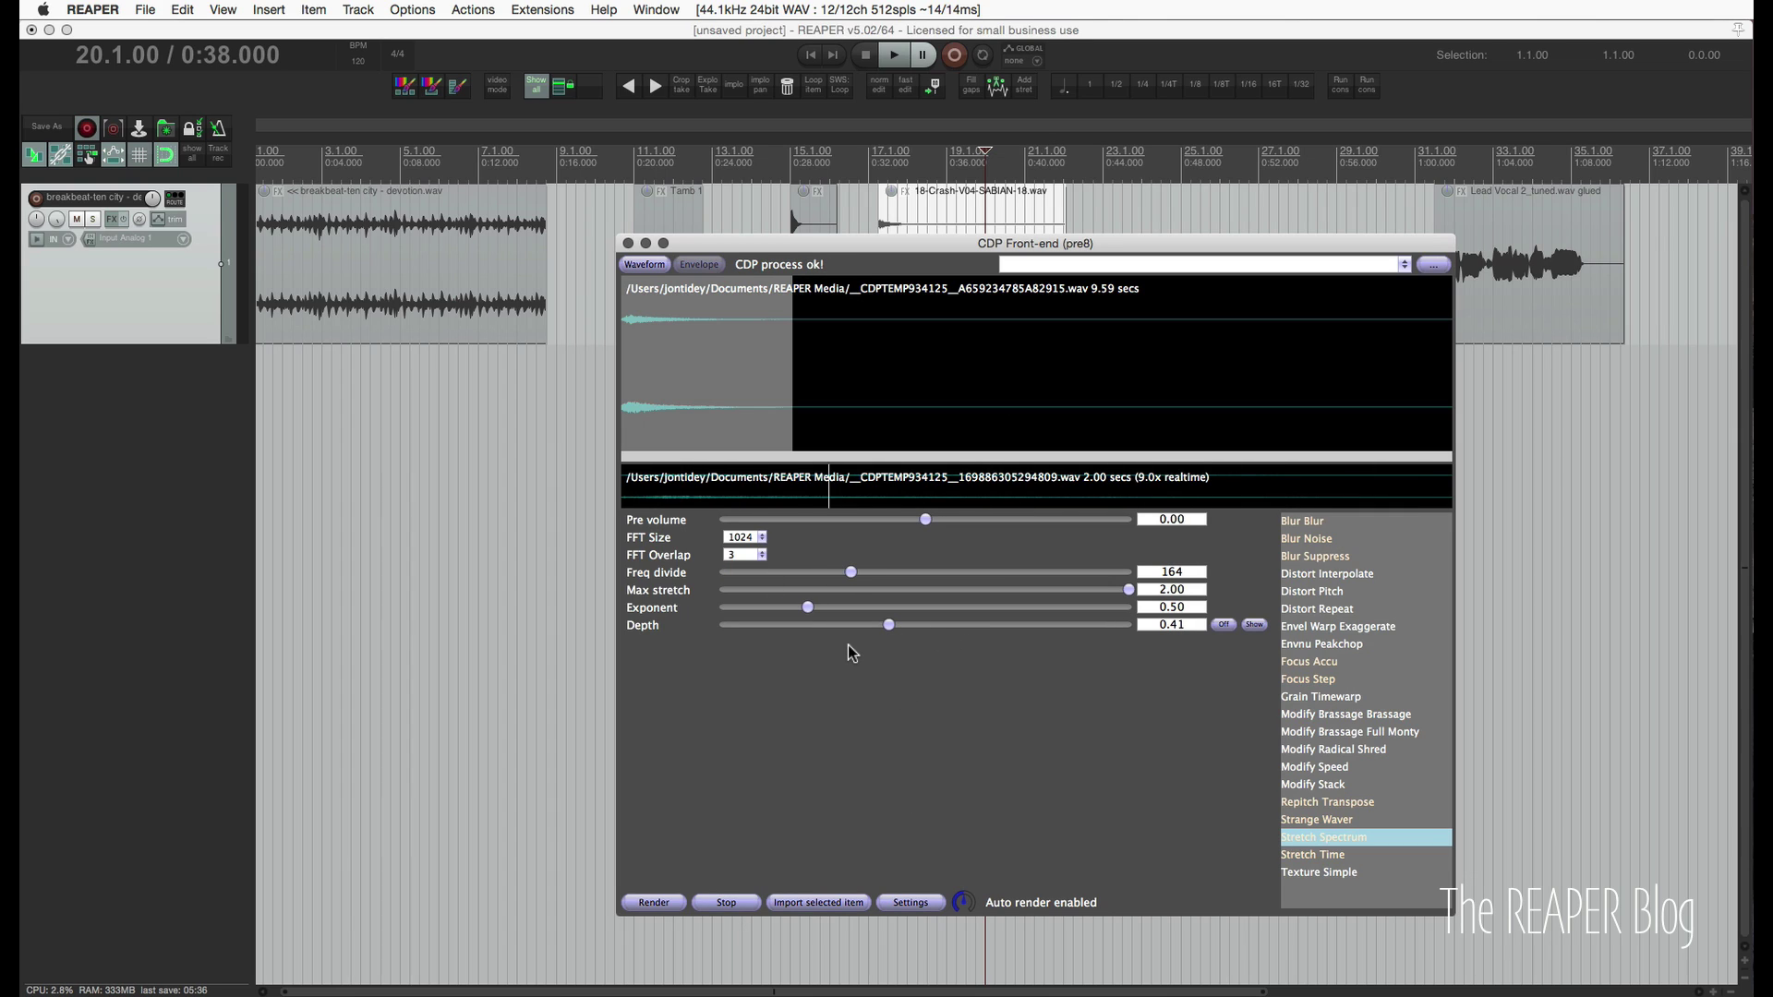
click(818, 590)
click(974, 608)
Stop playback and preview the crash through Distort Interpolate instead.
click(729, 902)
click(1326, 574)
click(739, 903)
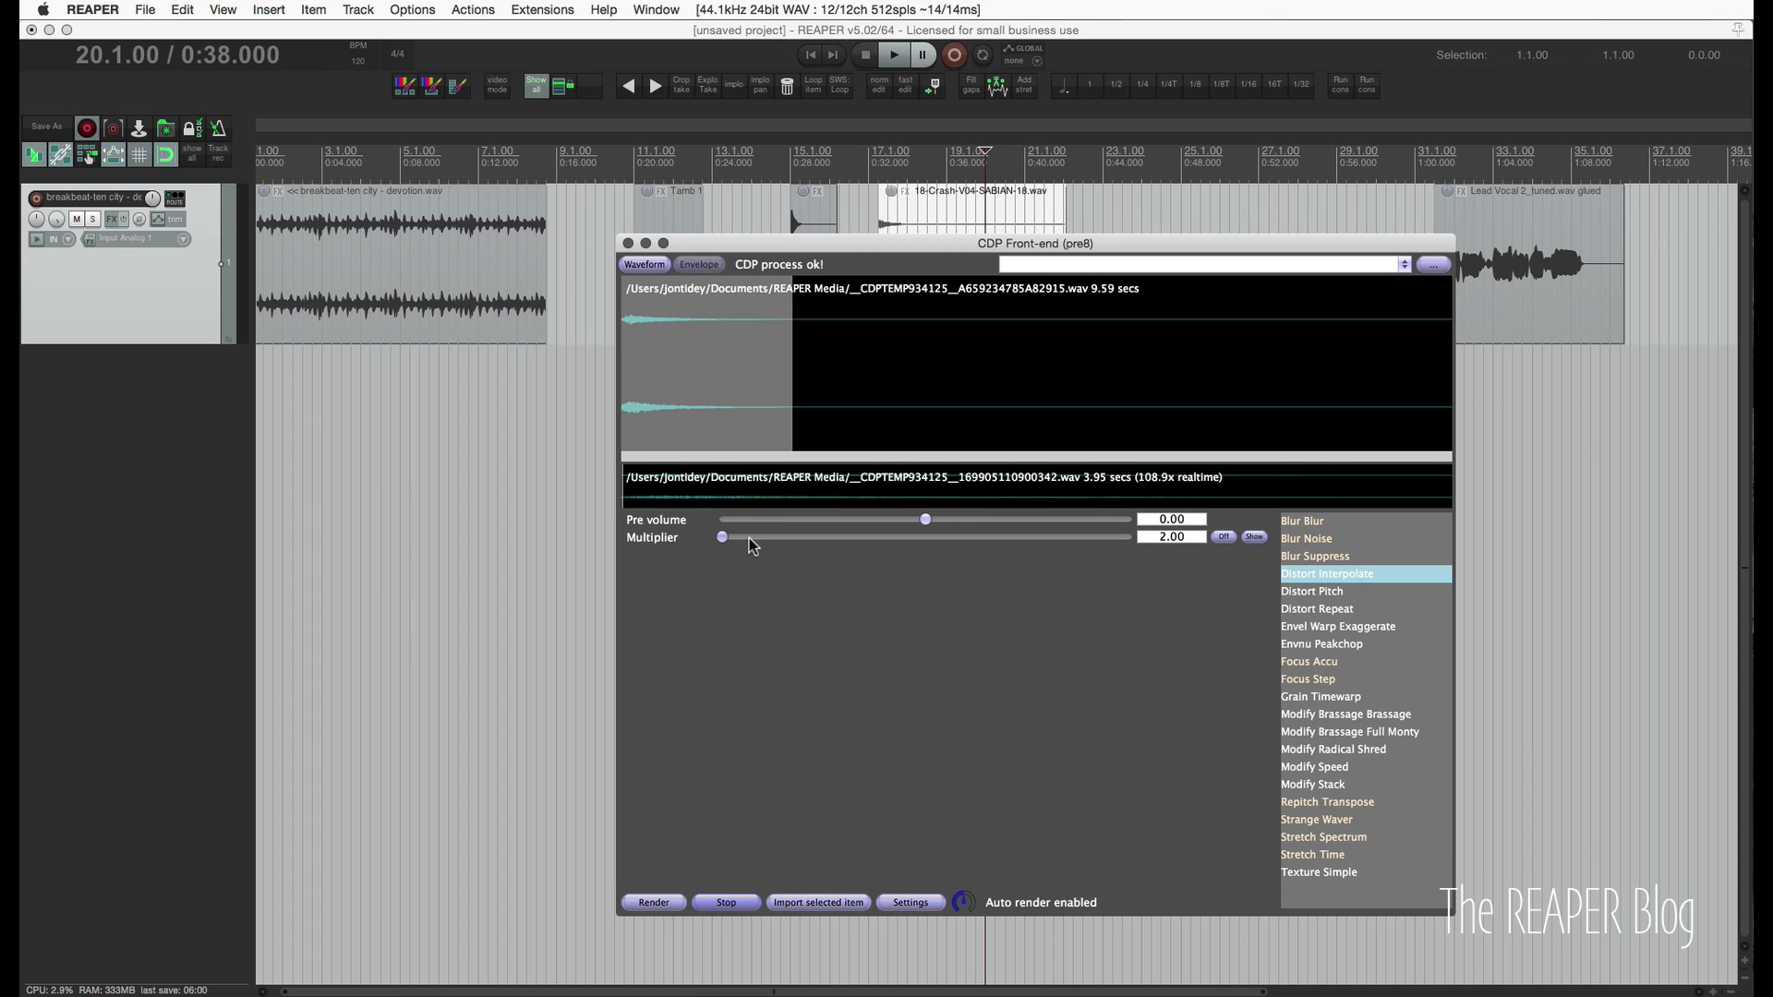
Raise Multiplier to 6.20 and render the Distort Pitch result as a new take on the crash.
drag(722, 537, 755, 545)
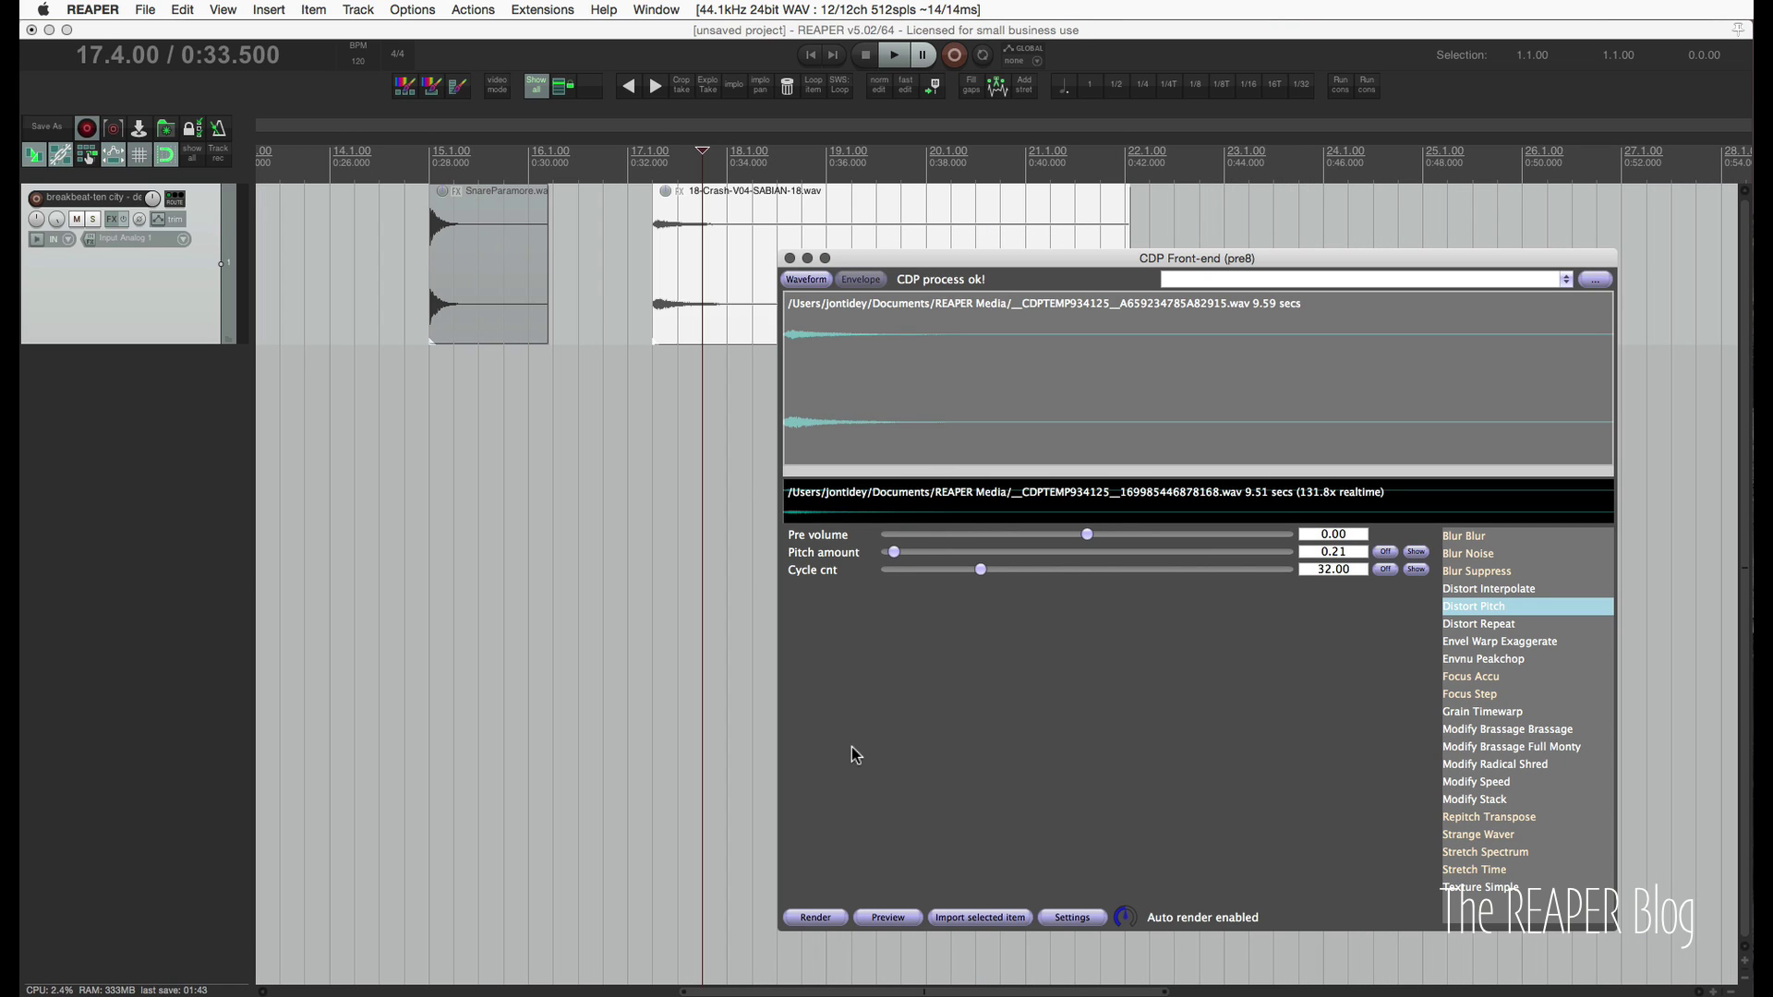
click(812, 919)
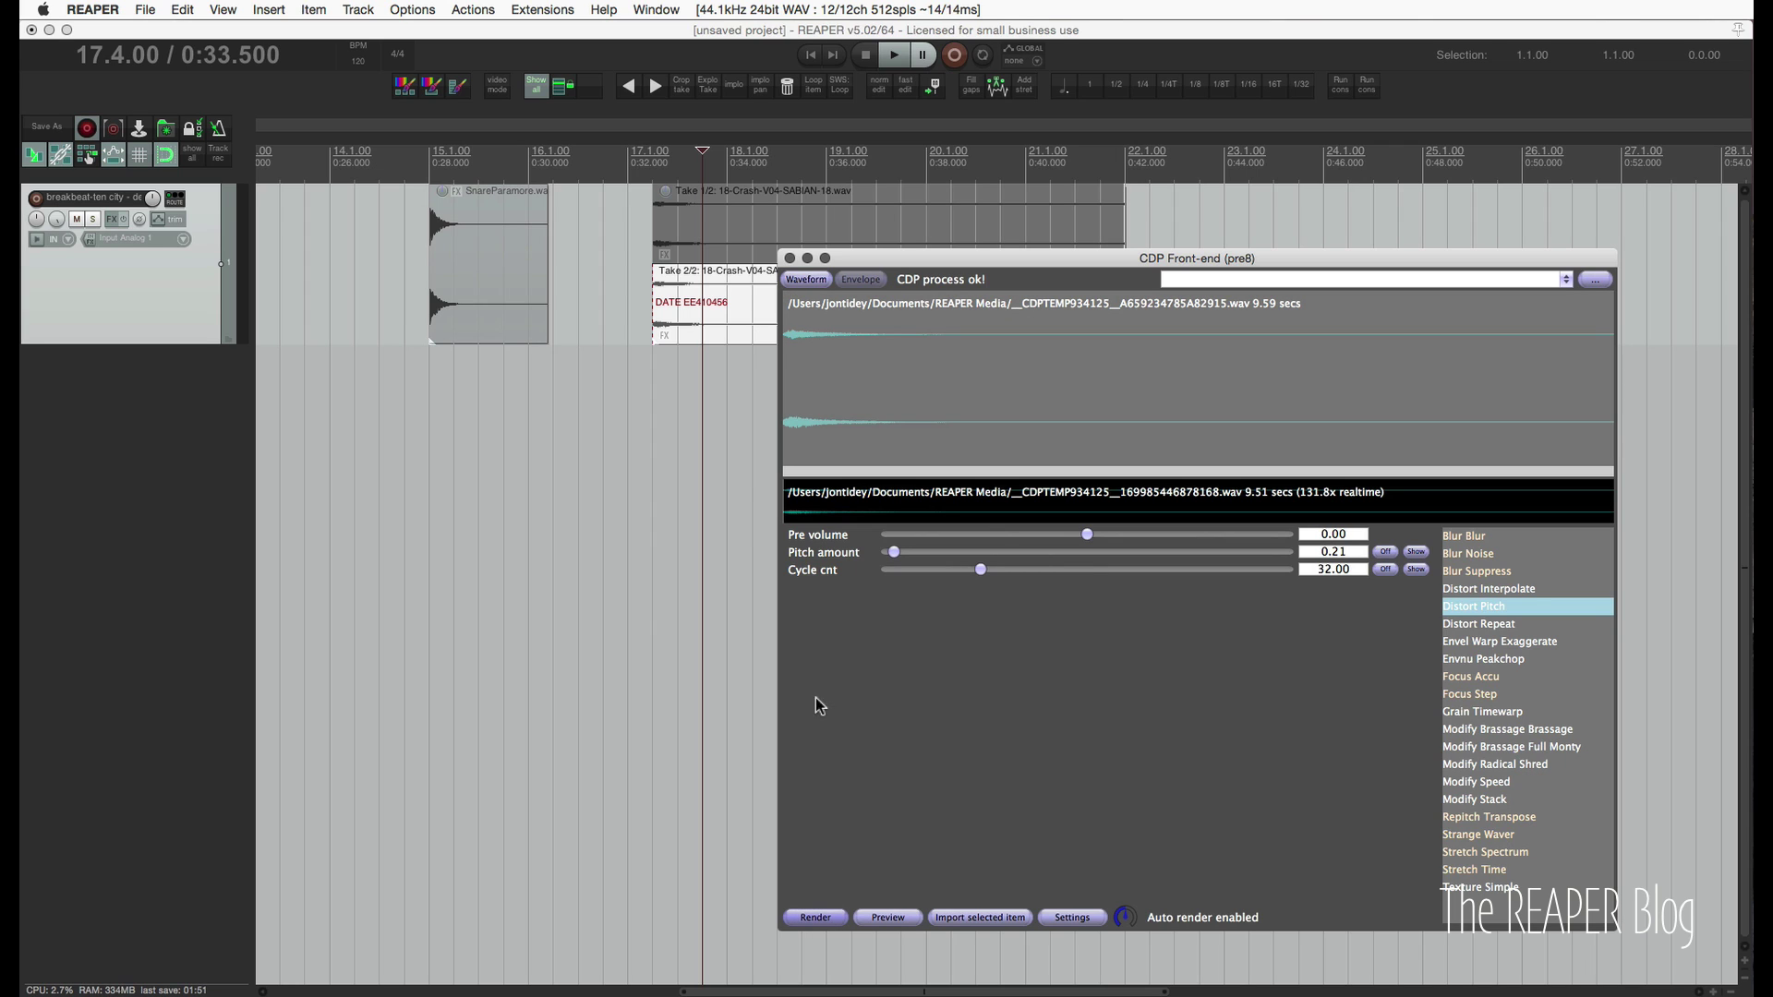
click(650, 352)
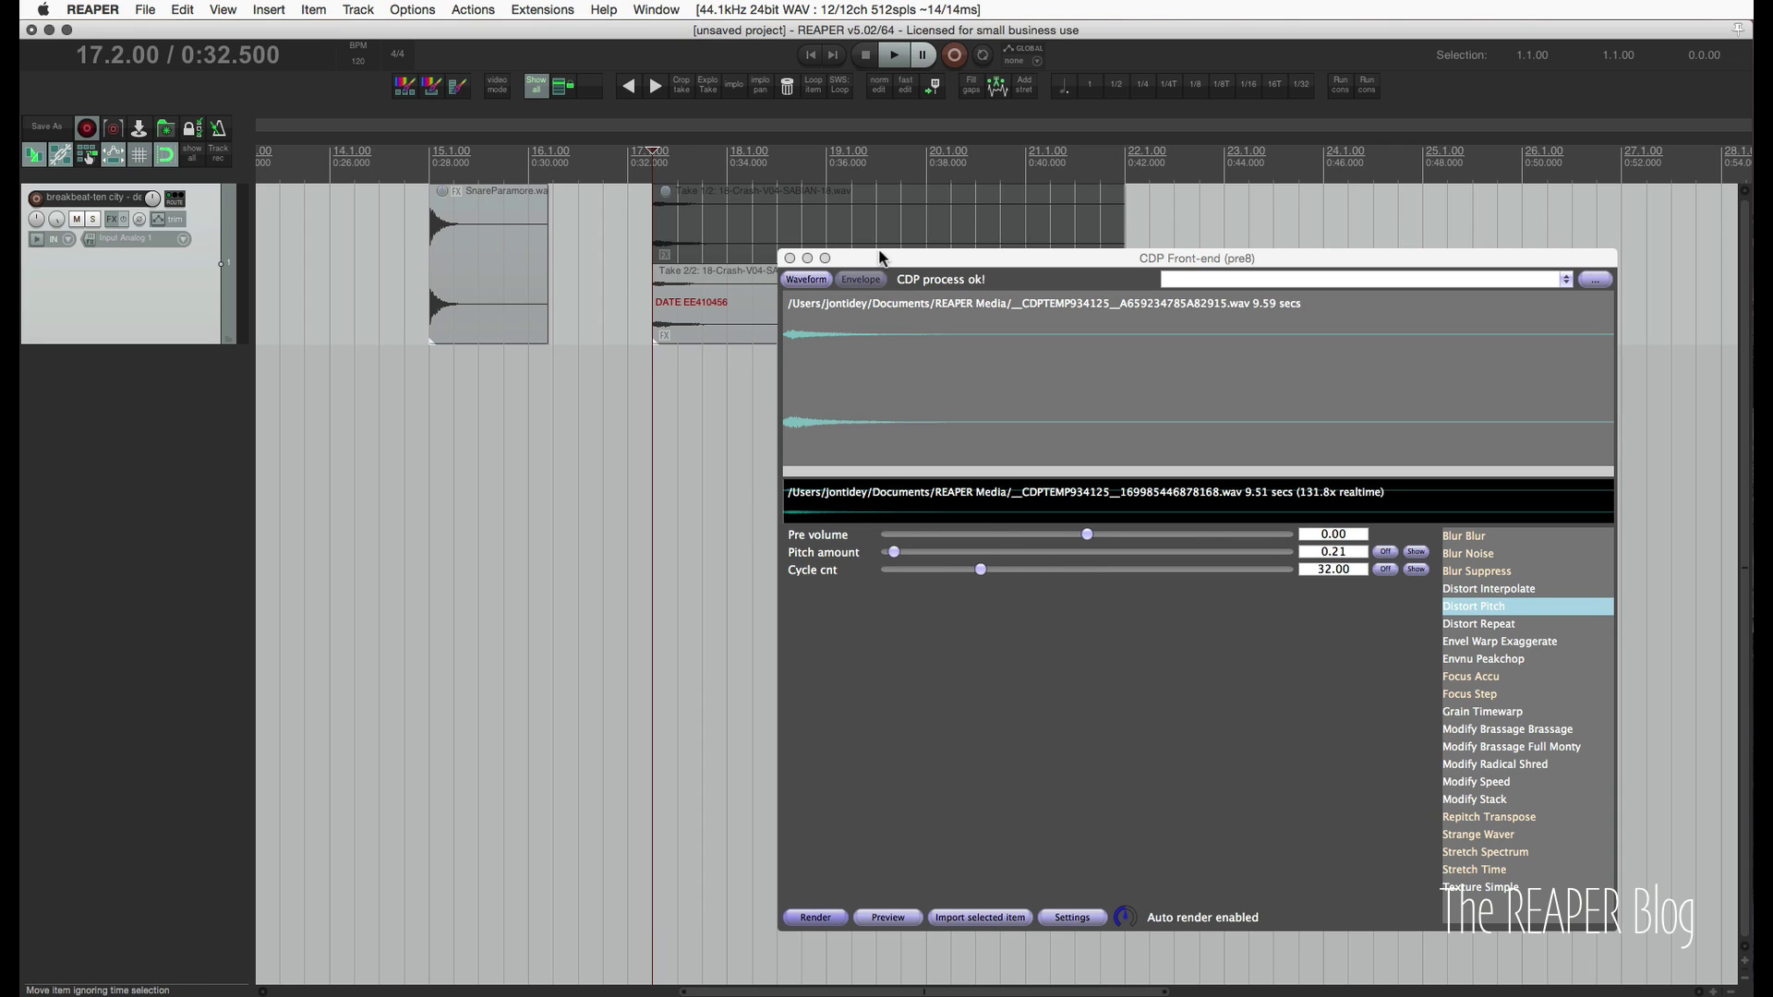
Move the front-end window aside and select the tambourine item.
drag(880, 258, 1061, 217)
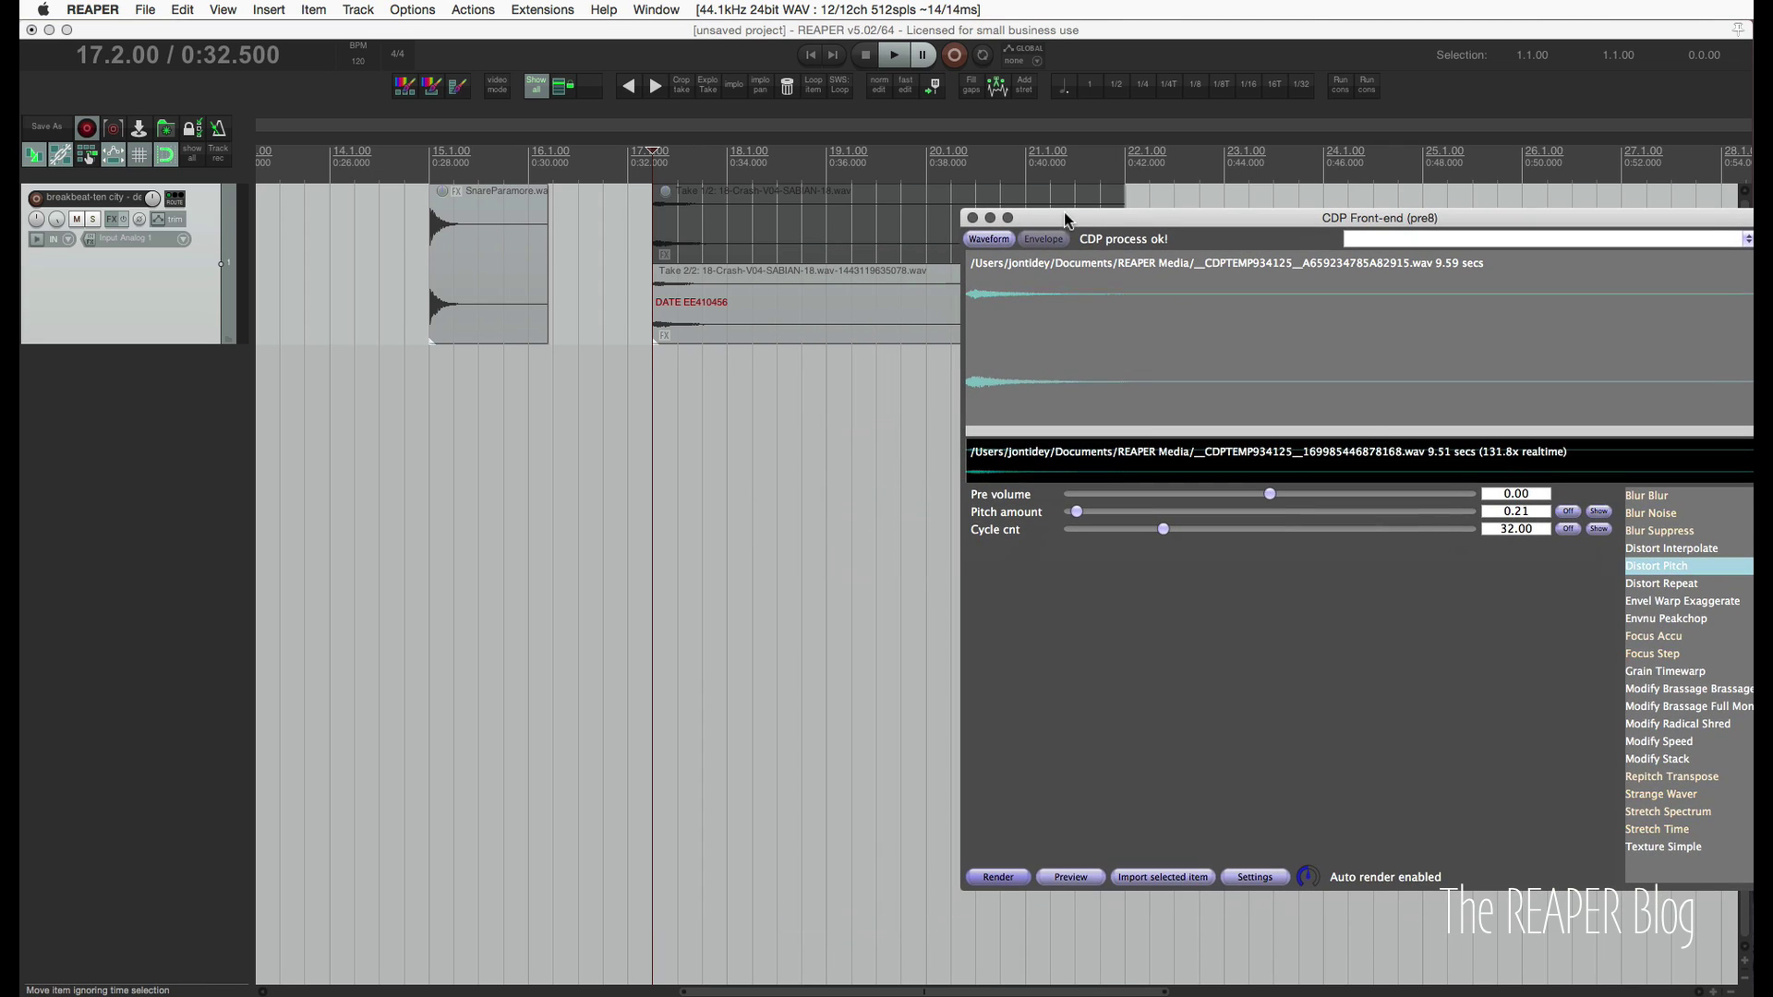
click(673, 254)
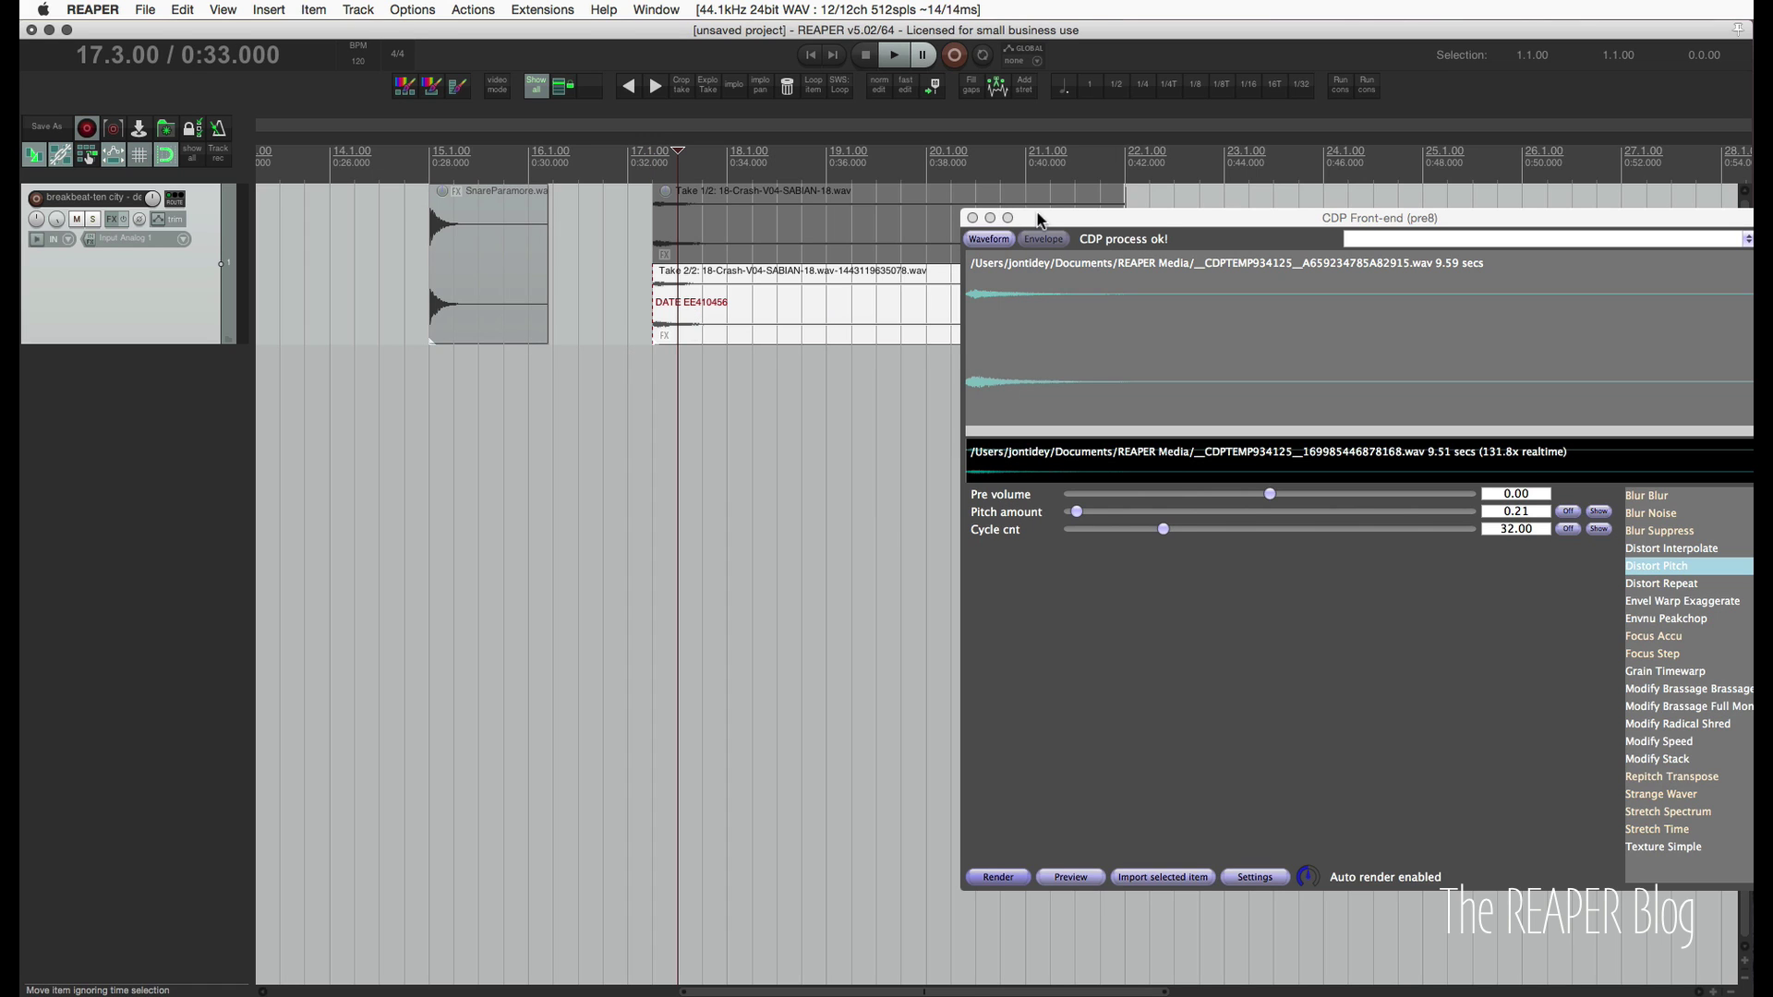
drag(1039, 221, 853, 176)
scroll(646, 295, down, 5)
click(613, 296)
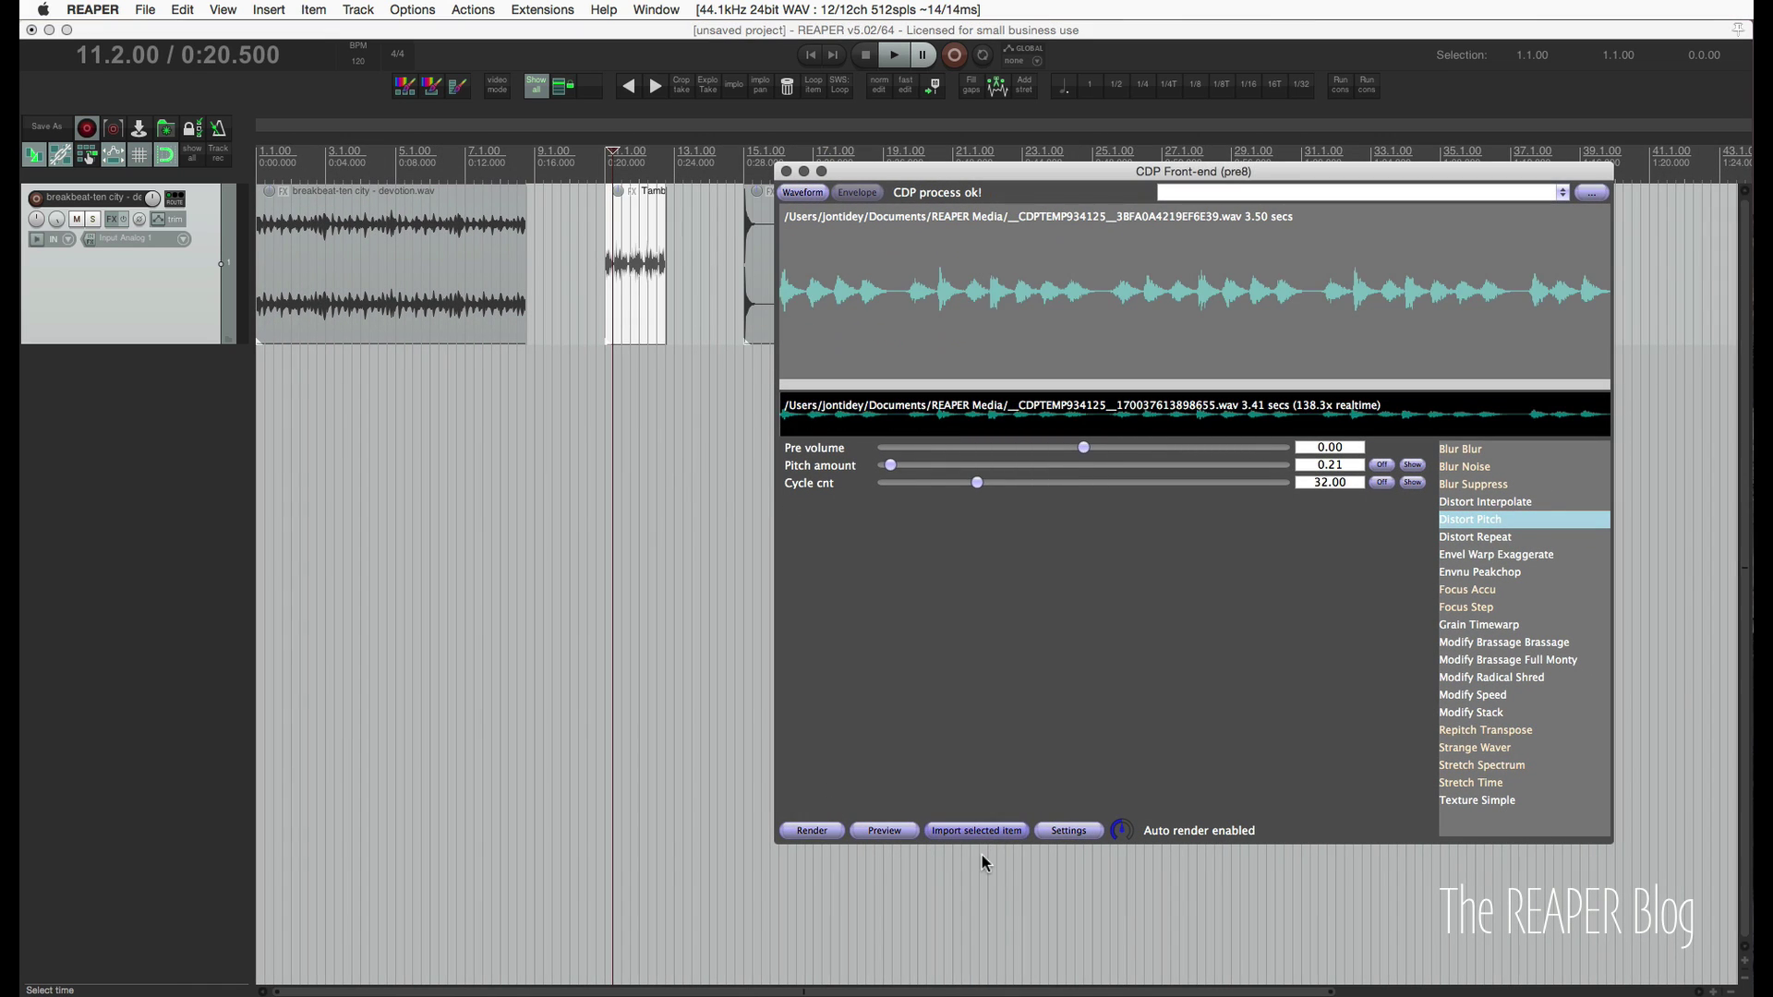
Browse the CDP front-end's settings submenus and close them without changing anything.
click(1069, 835)
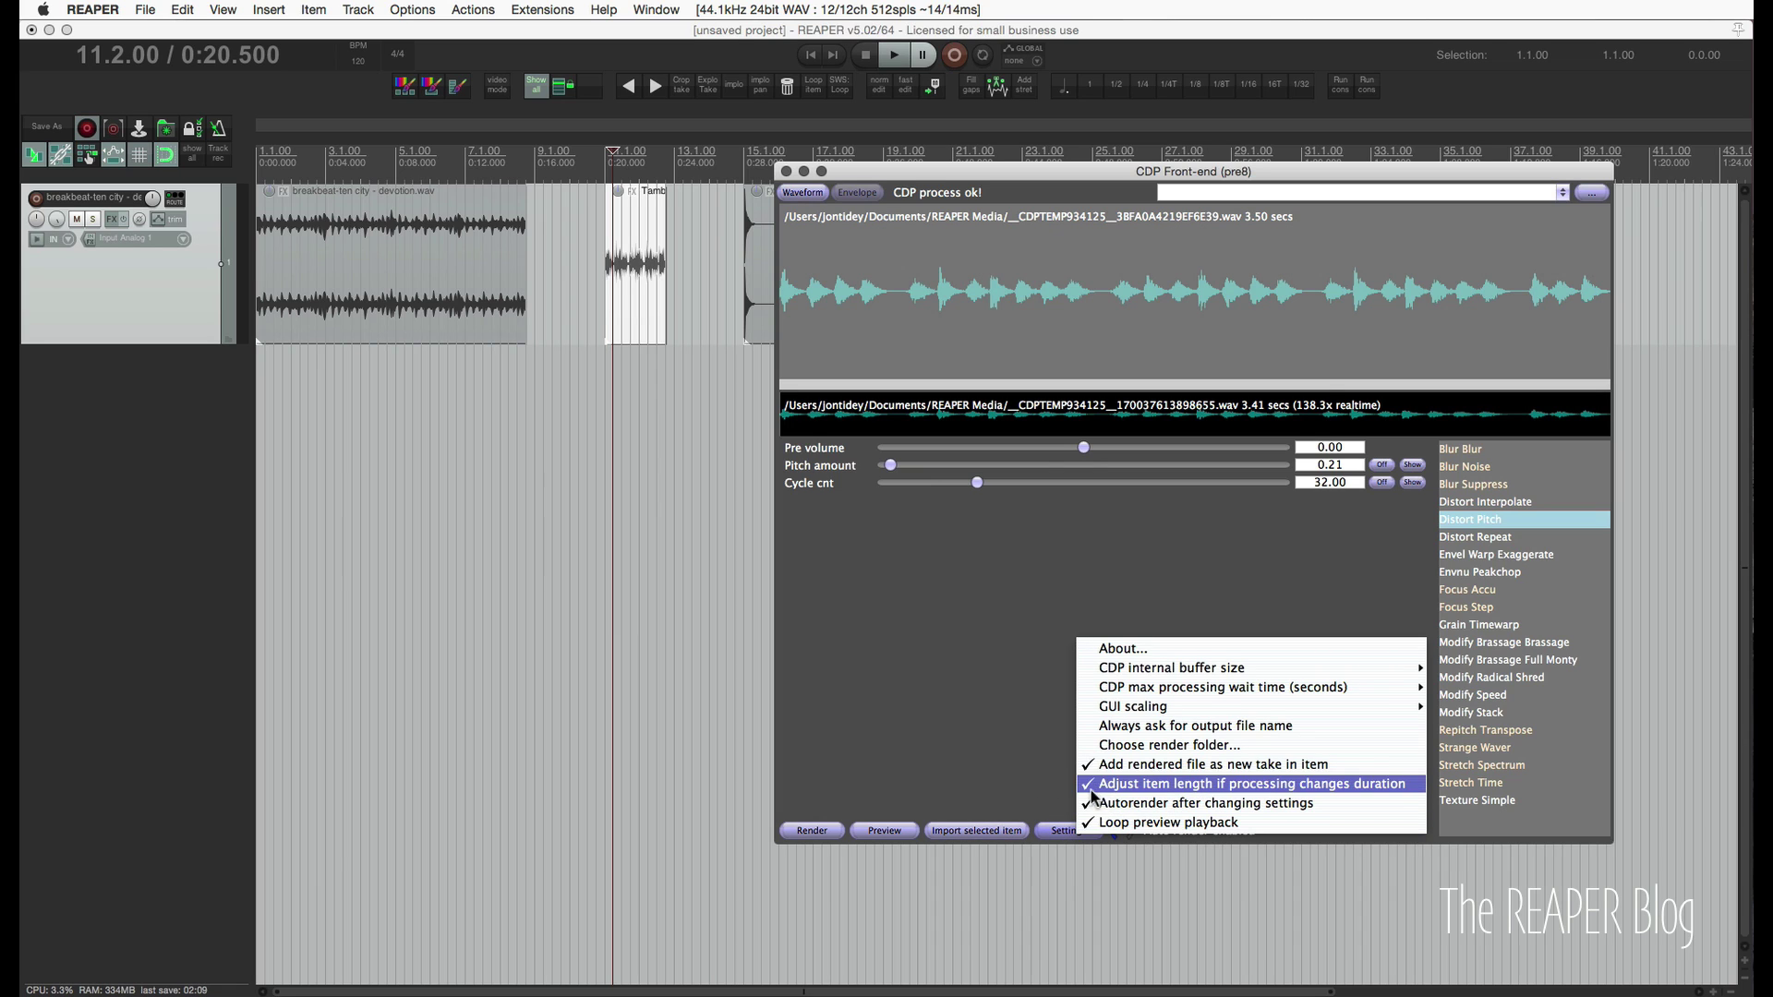
mouse_move(1248, 669)
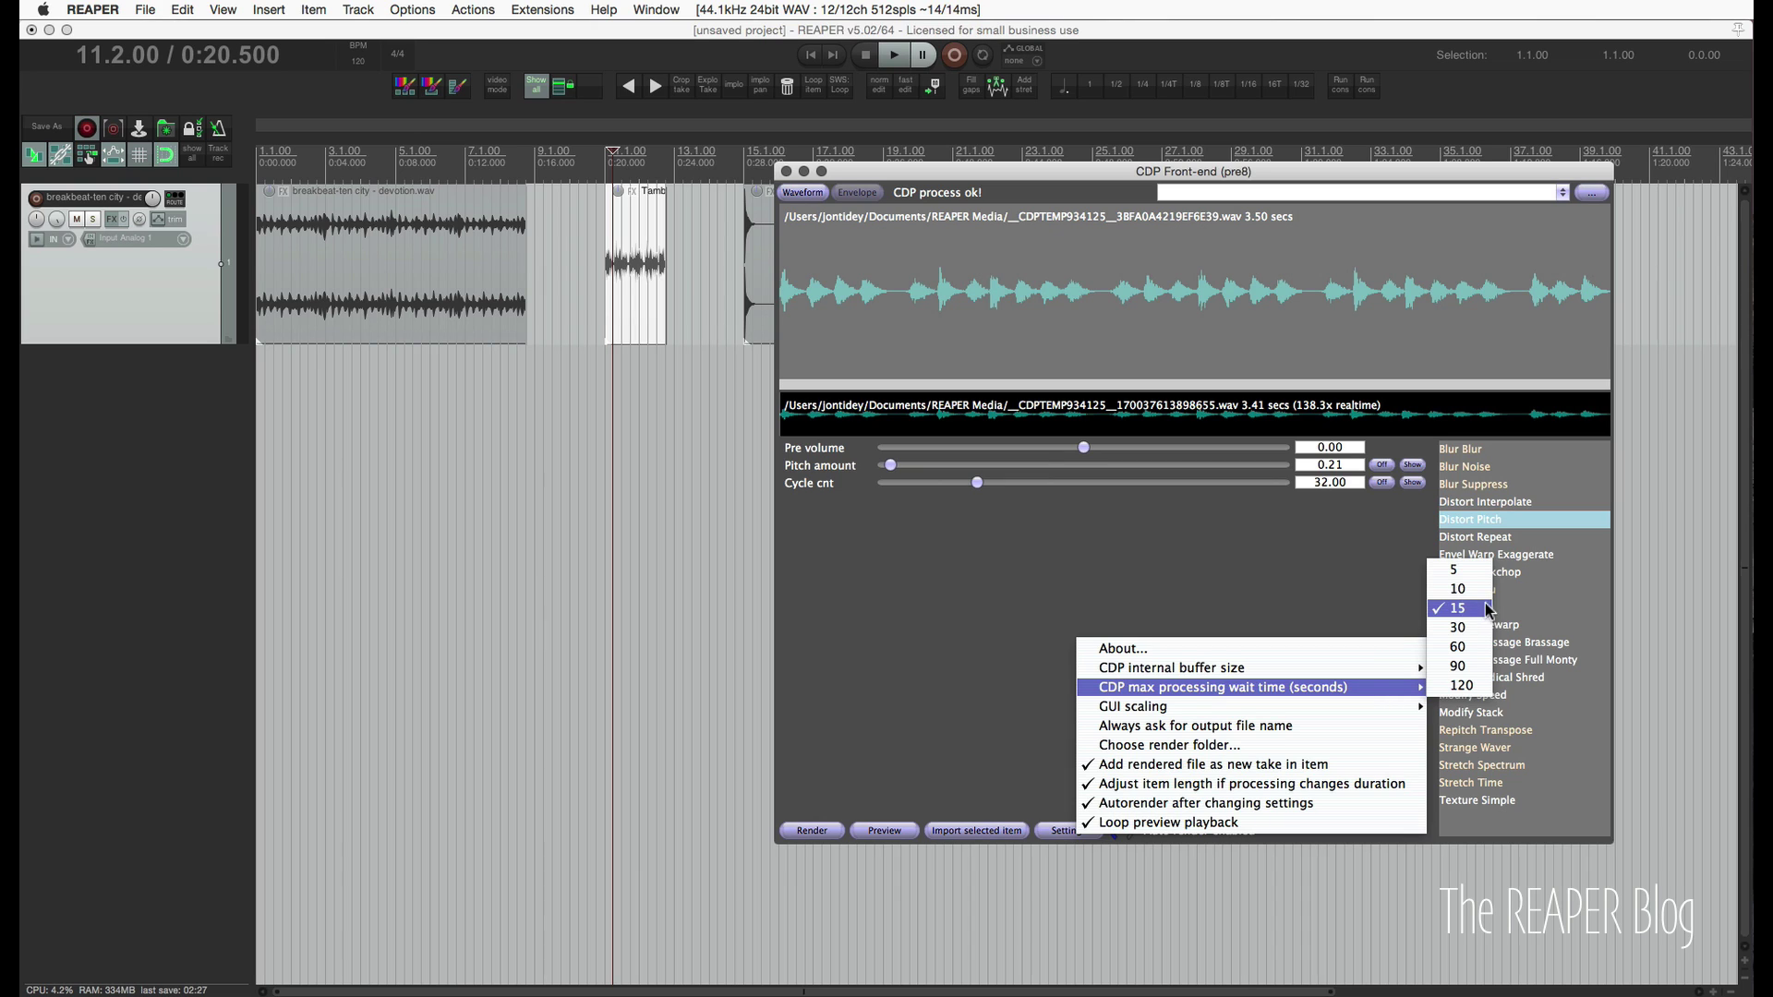
mouse_move(1159, 708)
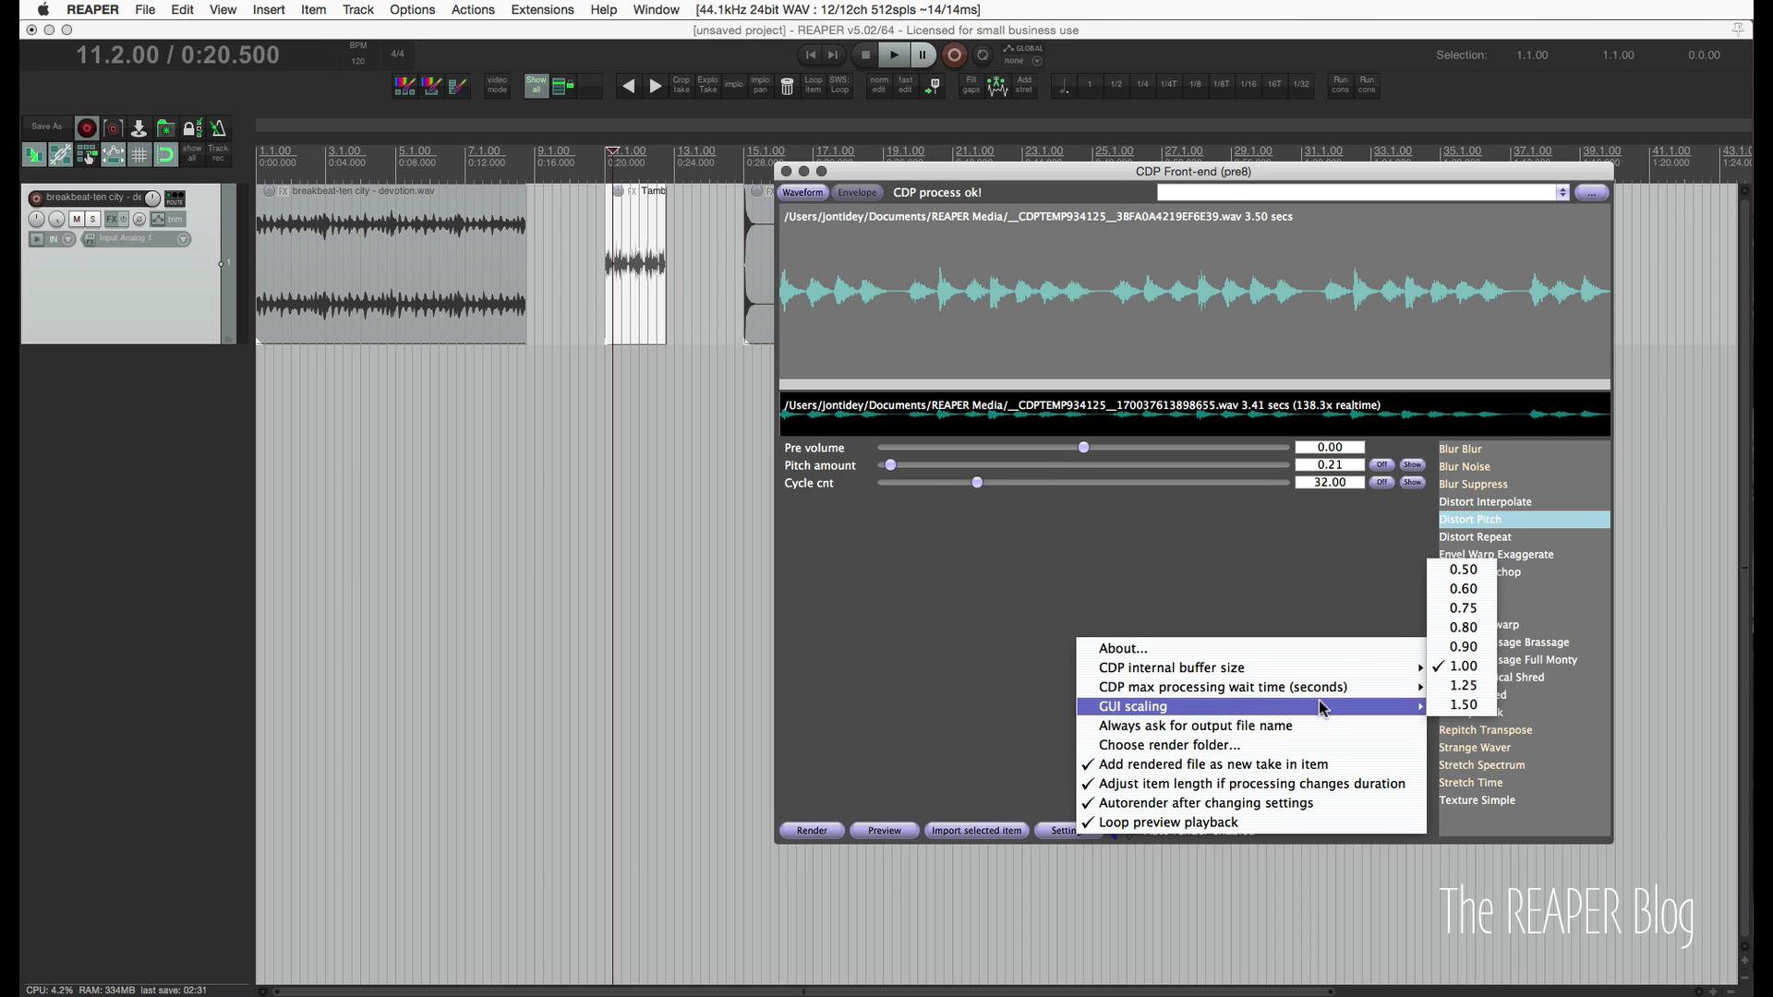
click(1296, 594)
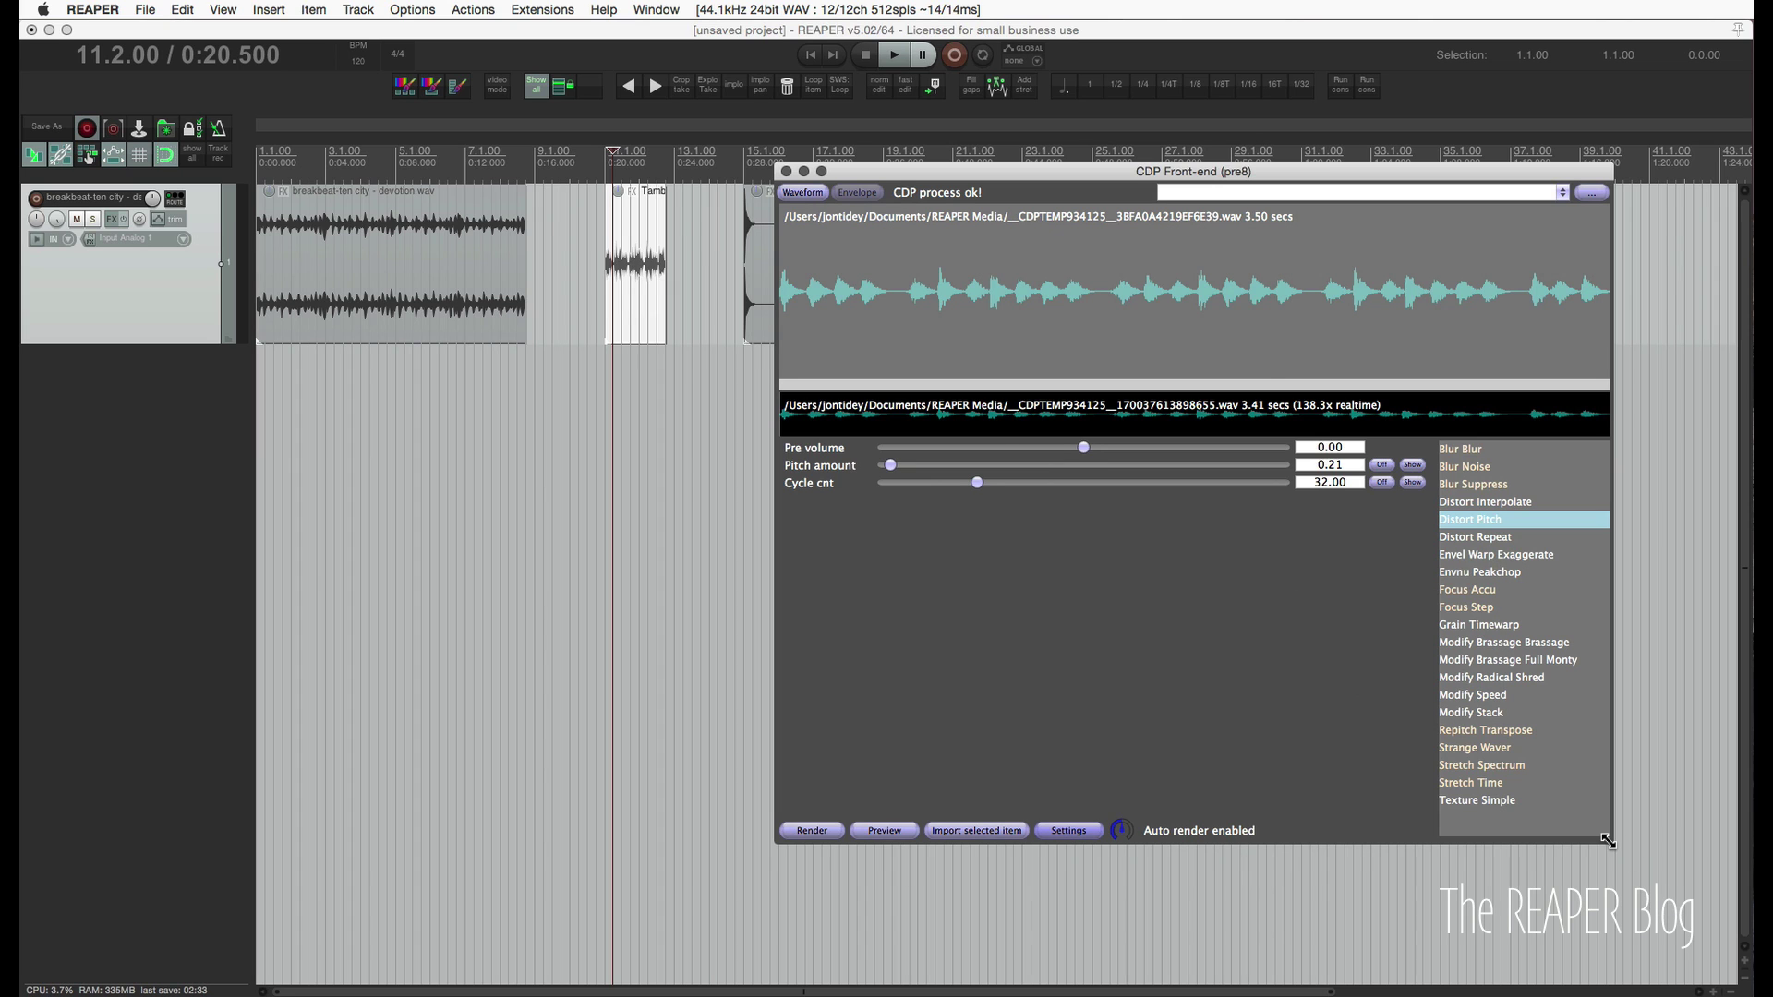
Shrink the front-end window slightly and reopen its settings options.
drag(1607, 841, 1600, 797)
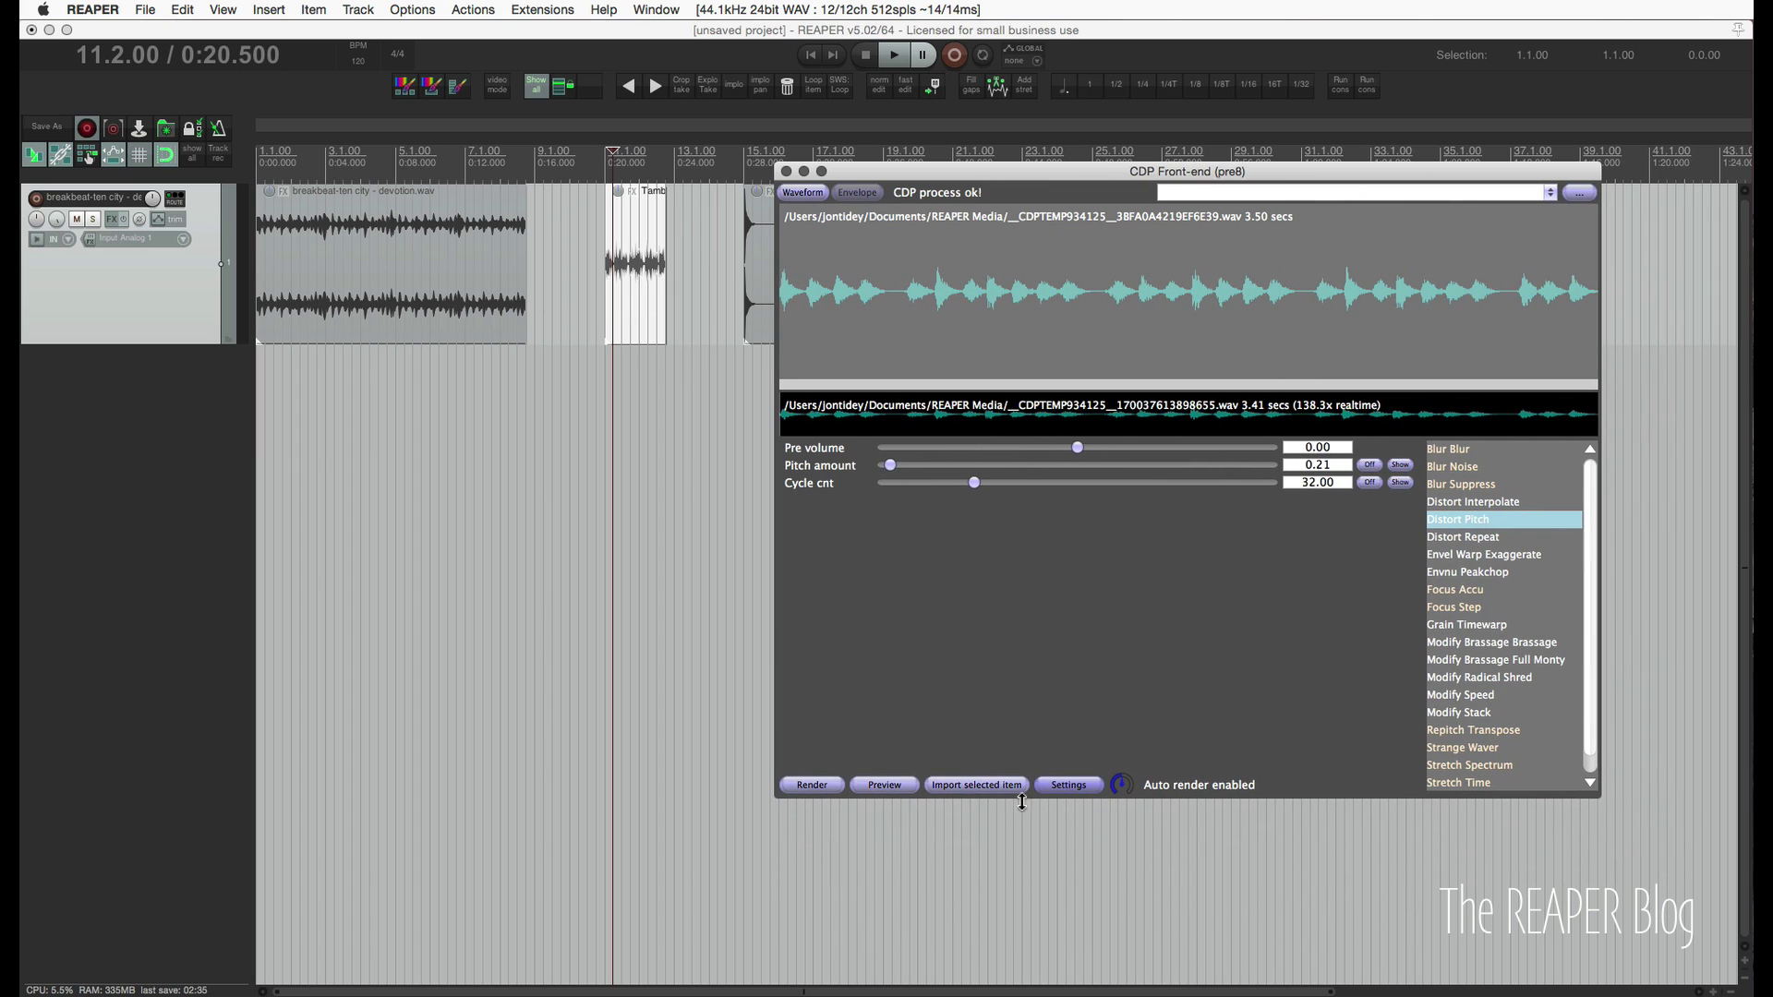
click(1071, 786)
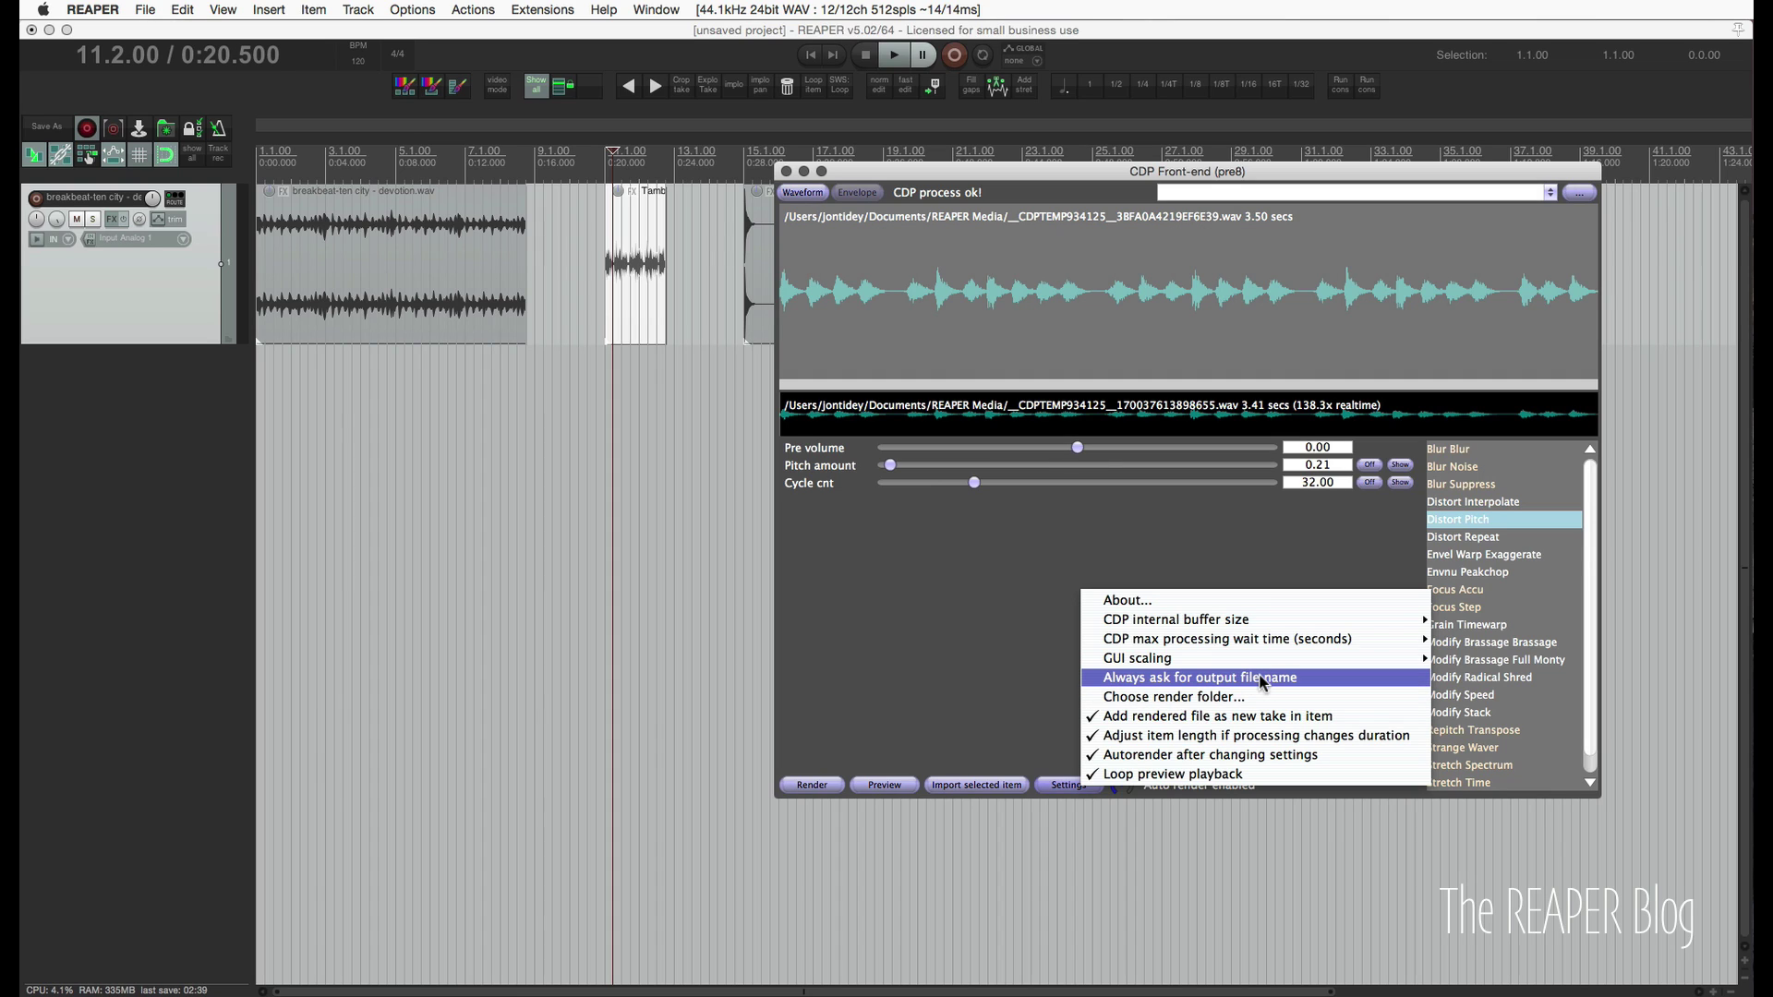
click(1228, 698)
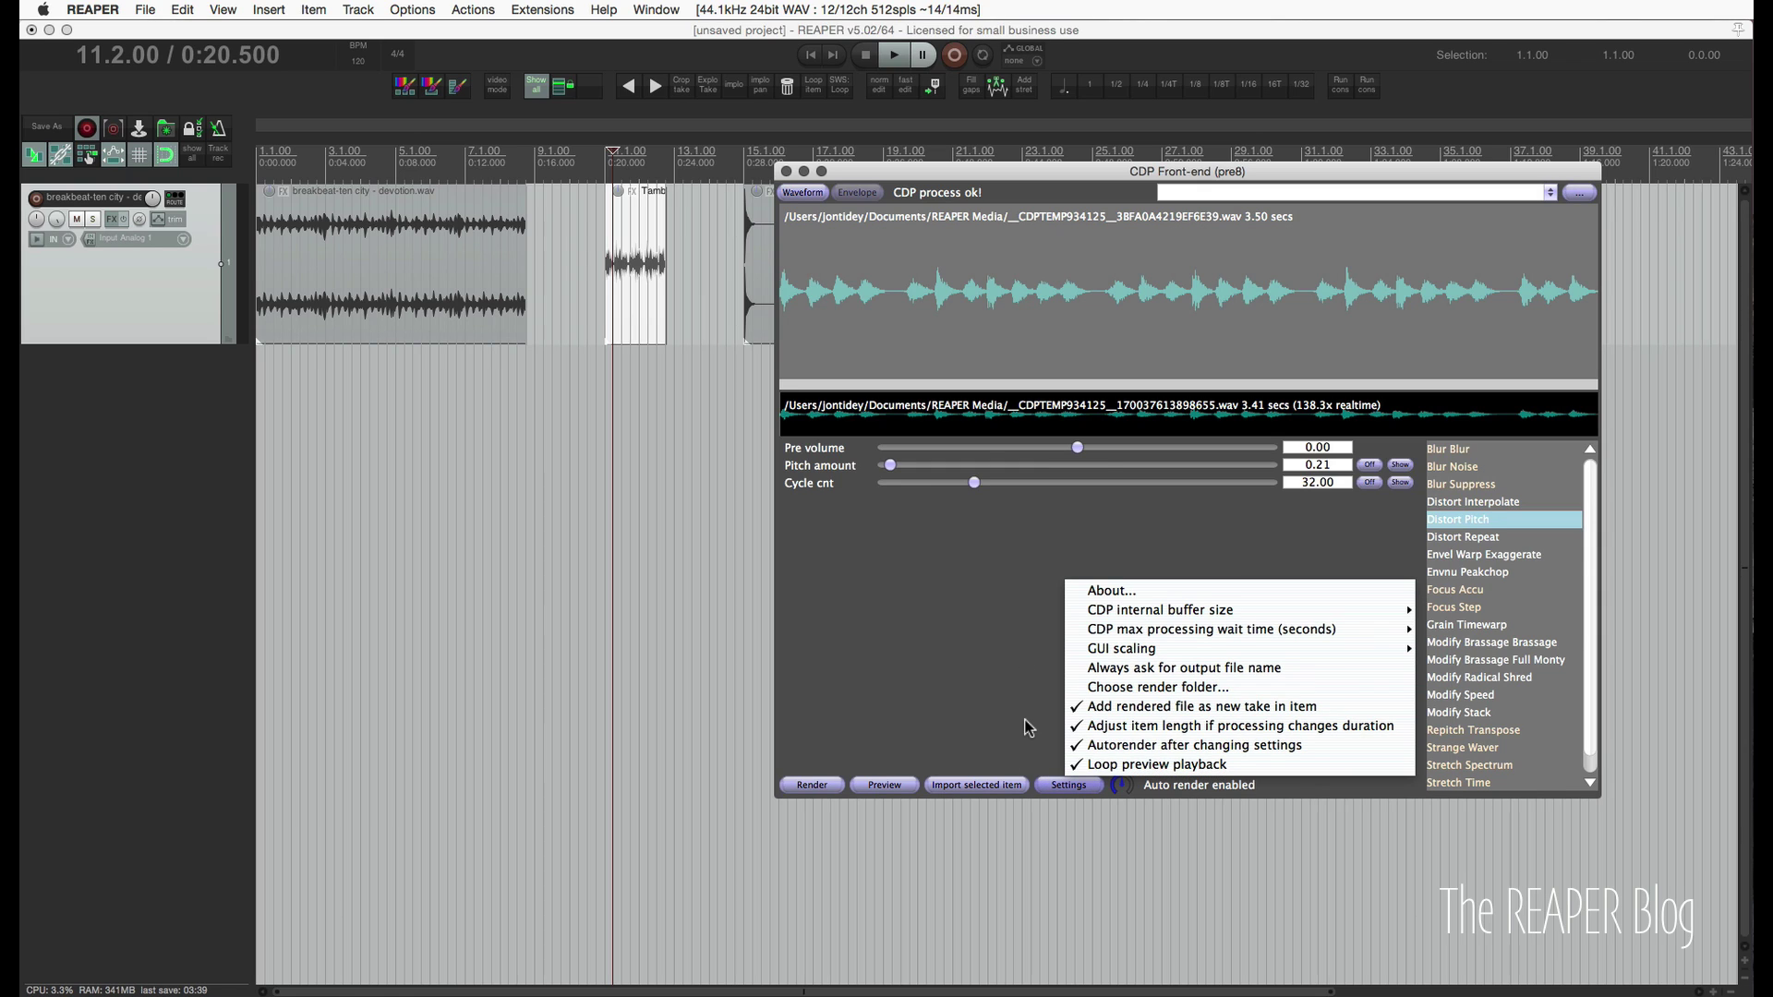
Preview the tambourine with Modify Radical Shred, chunk length 0.30 and 14.00 iterations.
click(953, 716)
click(872, 785)
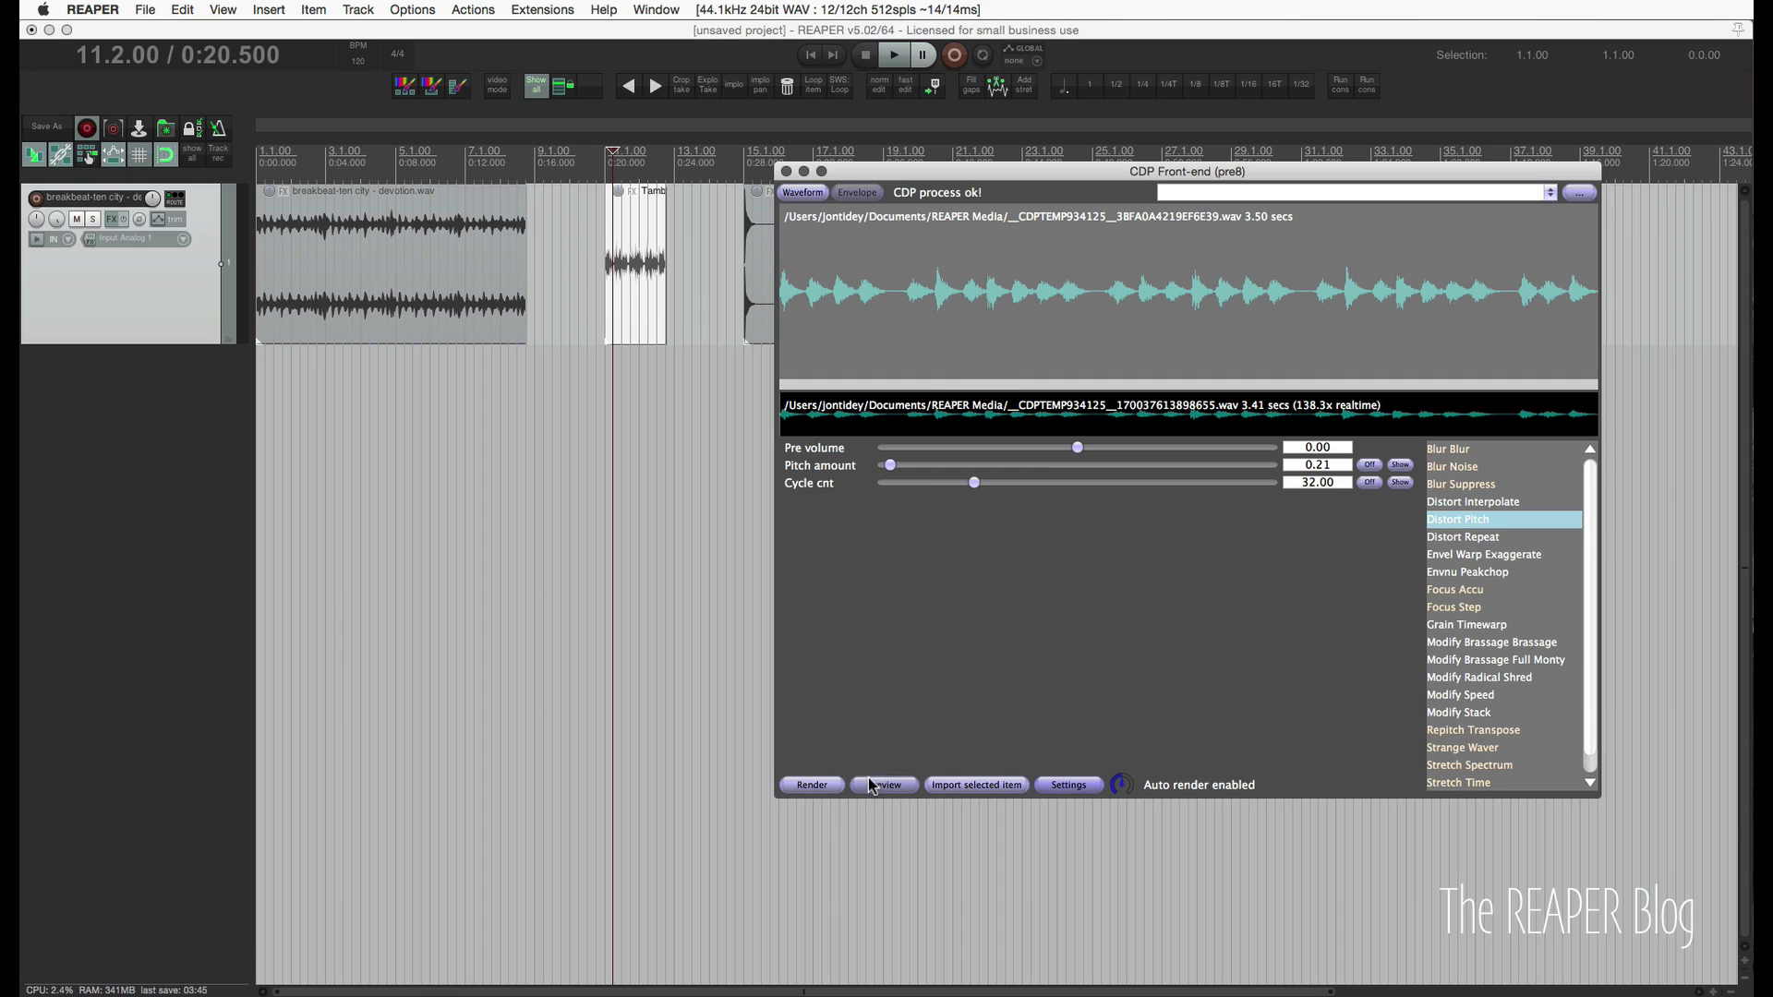
click(887, 786)
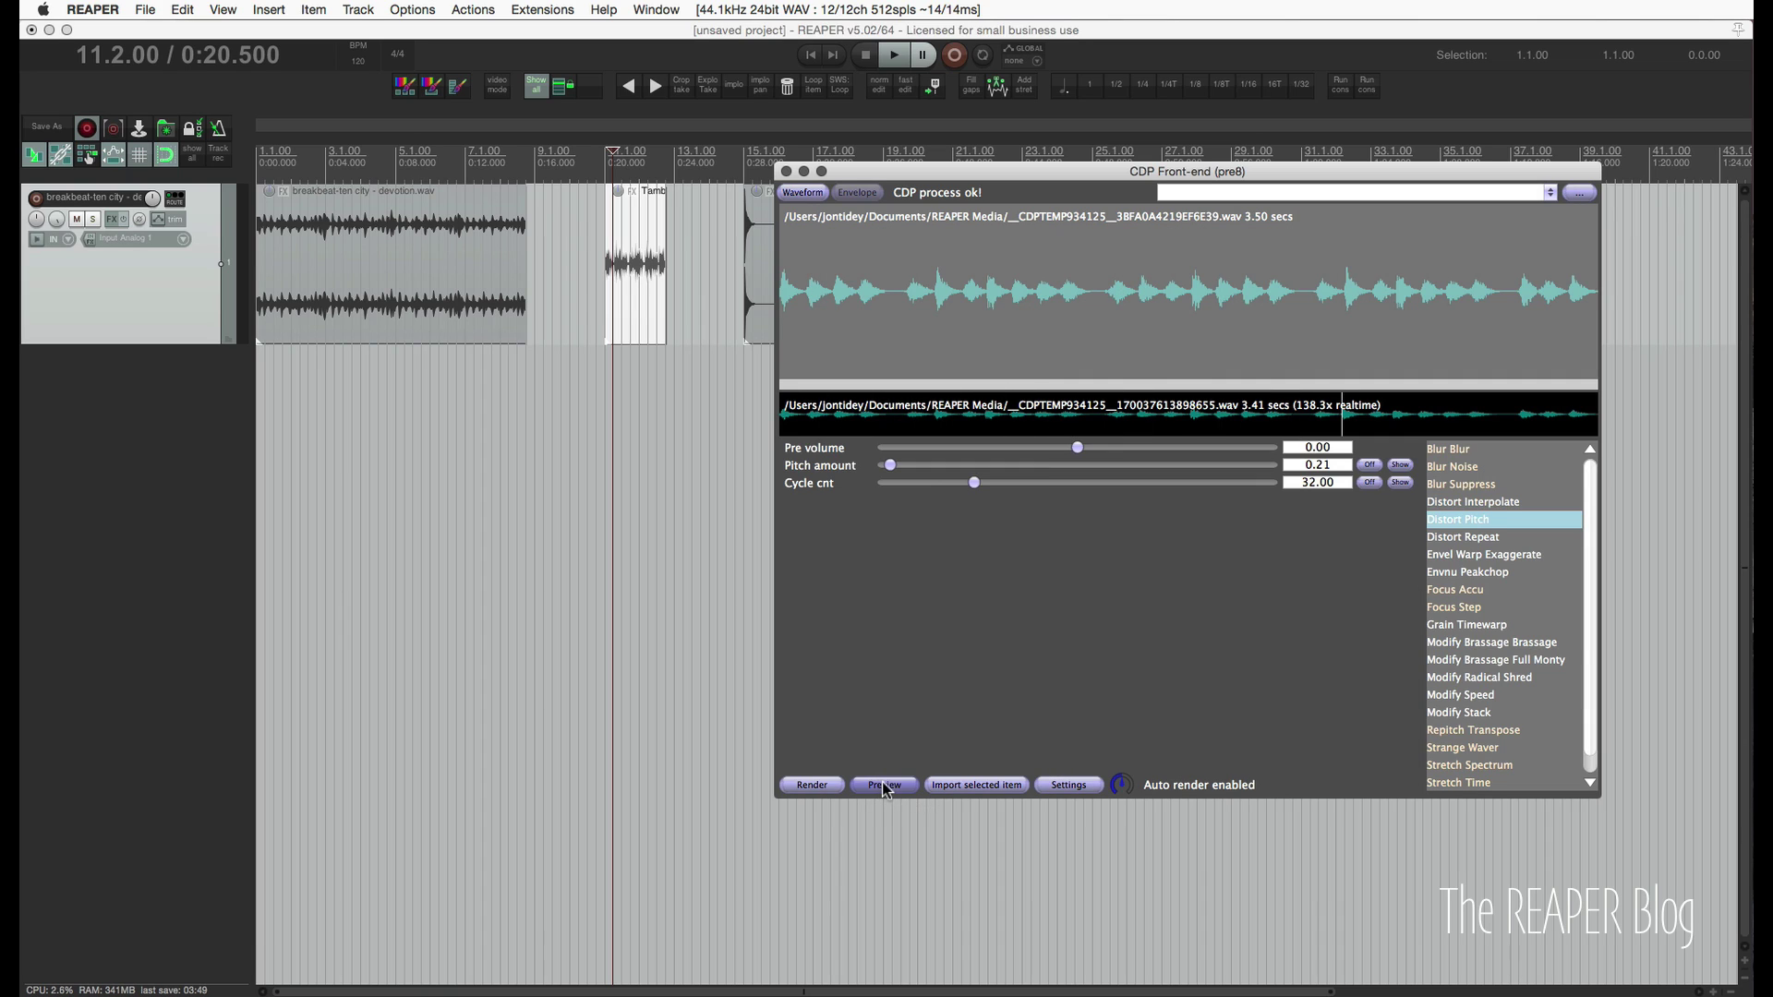
click(1513, 678)
click(877, 786)
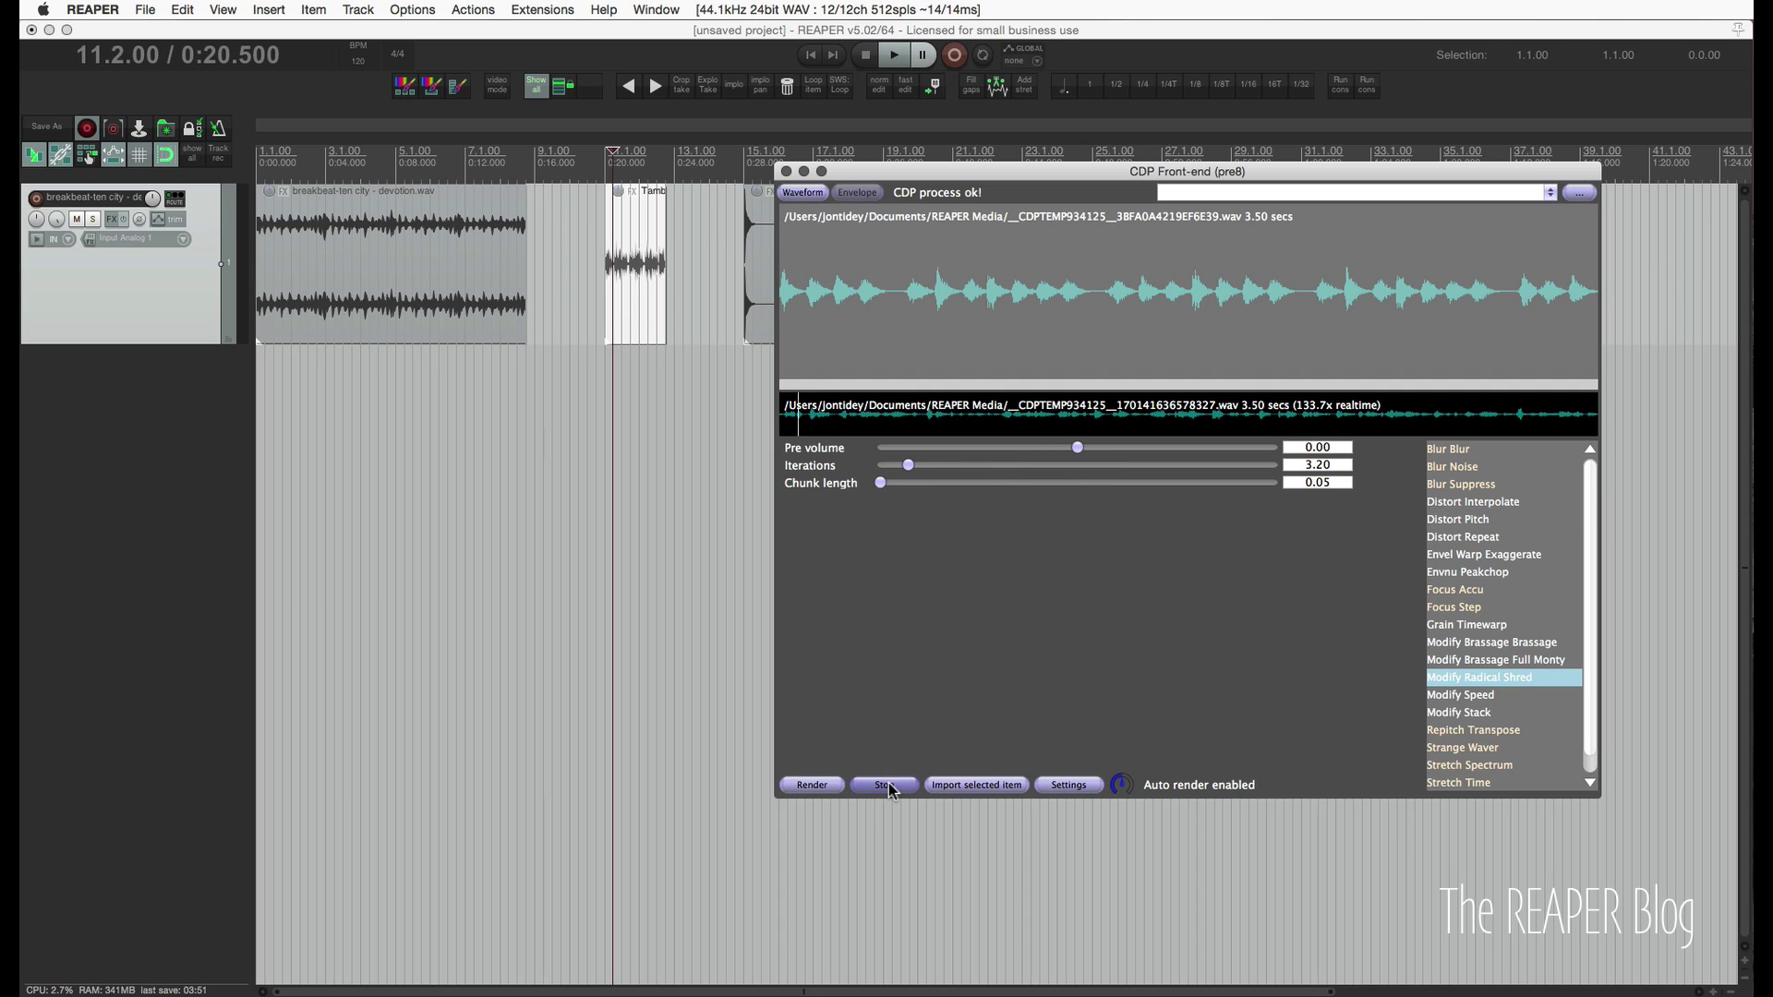
drag(880, 483, 929, 482)
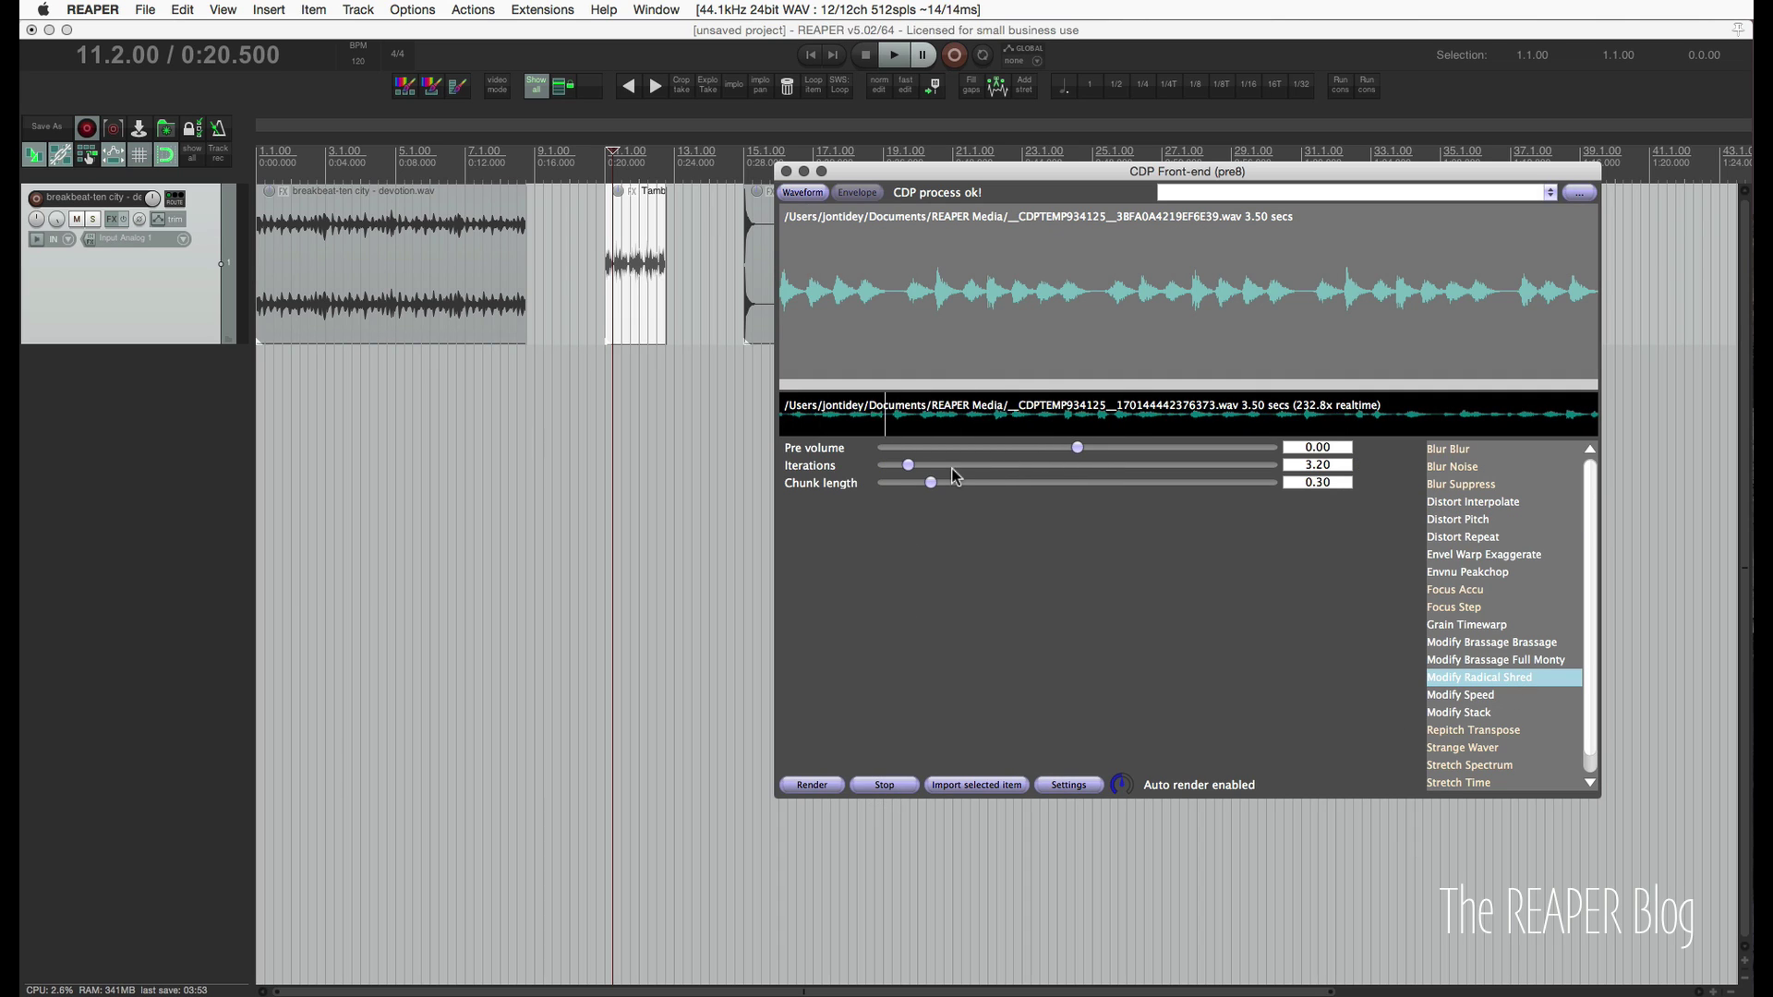
click(1034, 466)
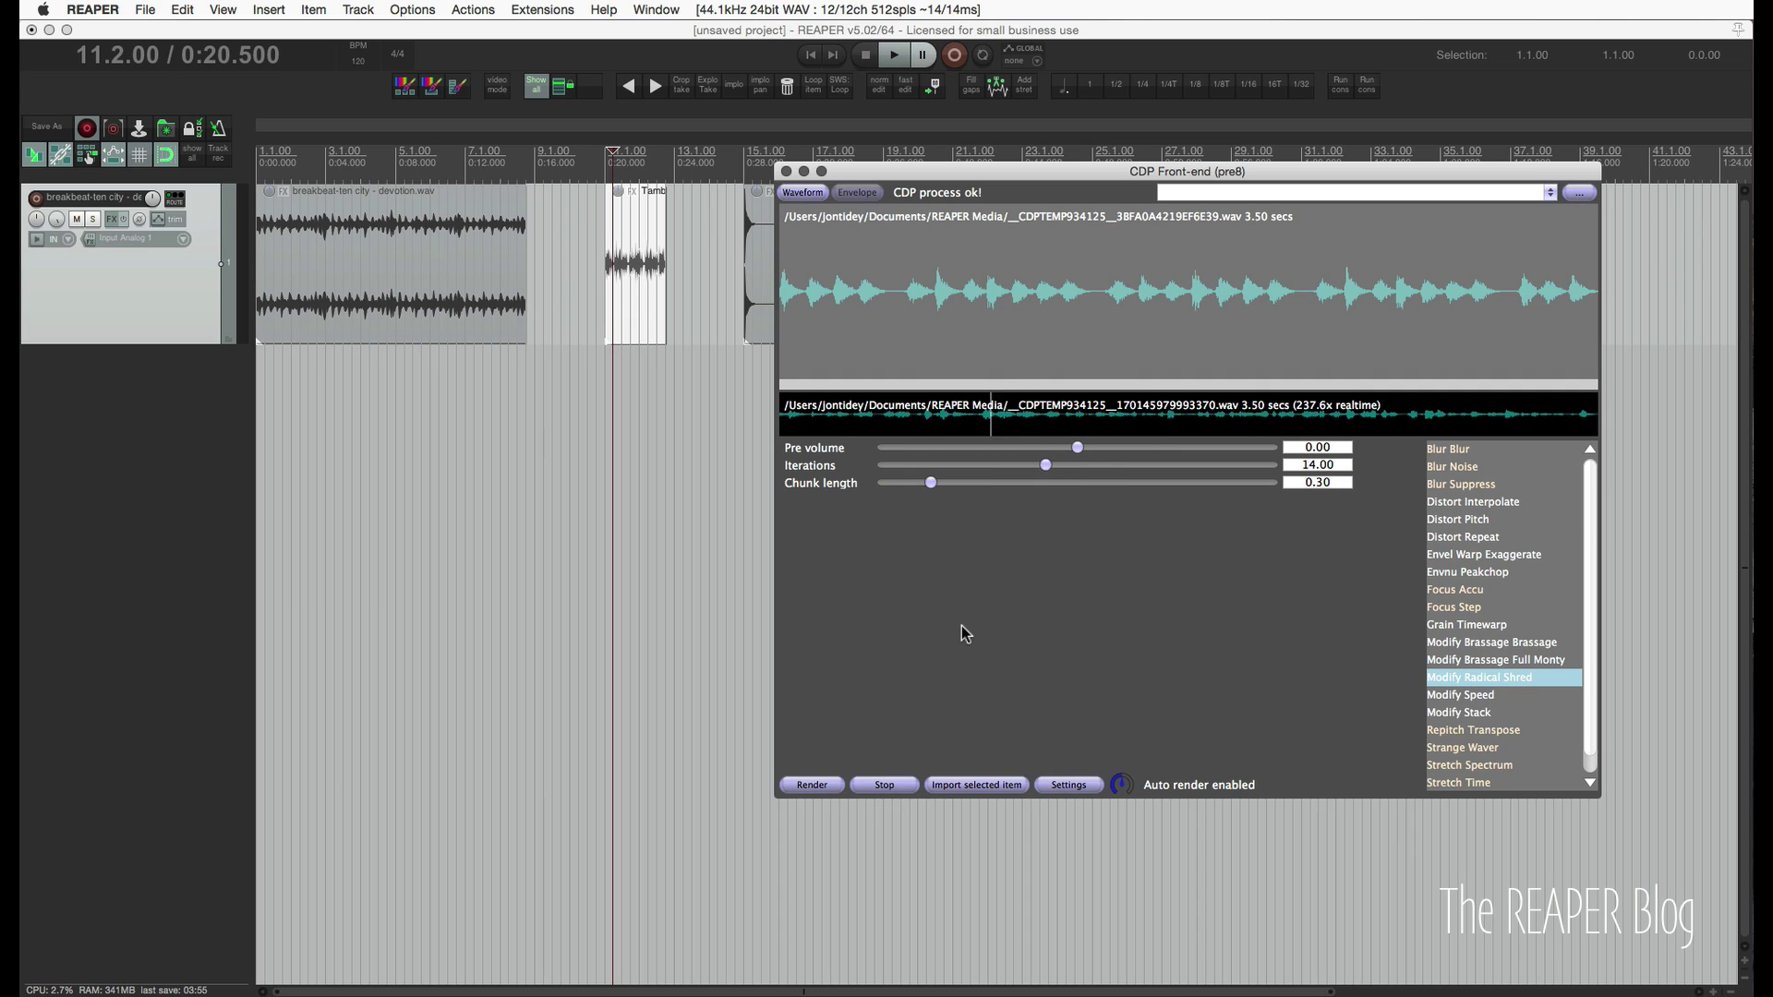
click(907, 785)
Switch to Blur Blur and raise the blur amount to 827.40 while previewing.
click(1488, 448)
click(886, 786)
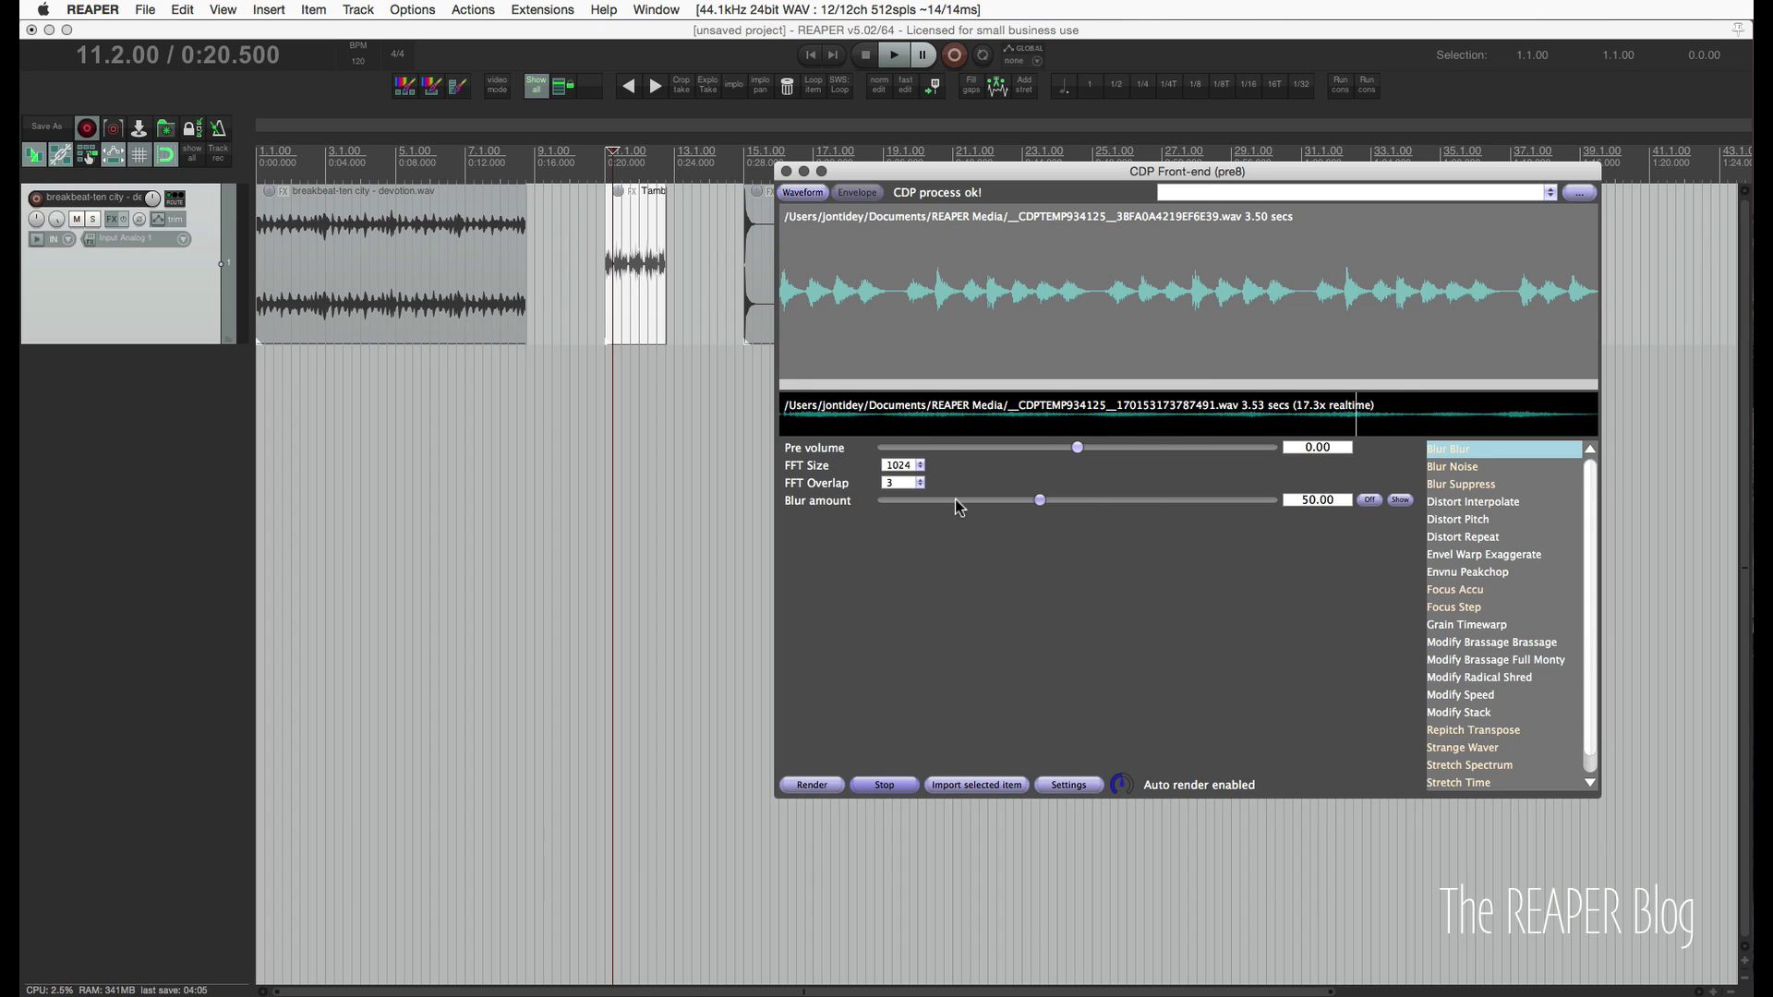
drag(1039, 500, 1252, 501)
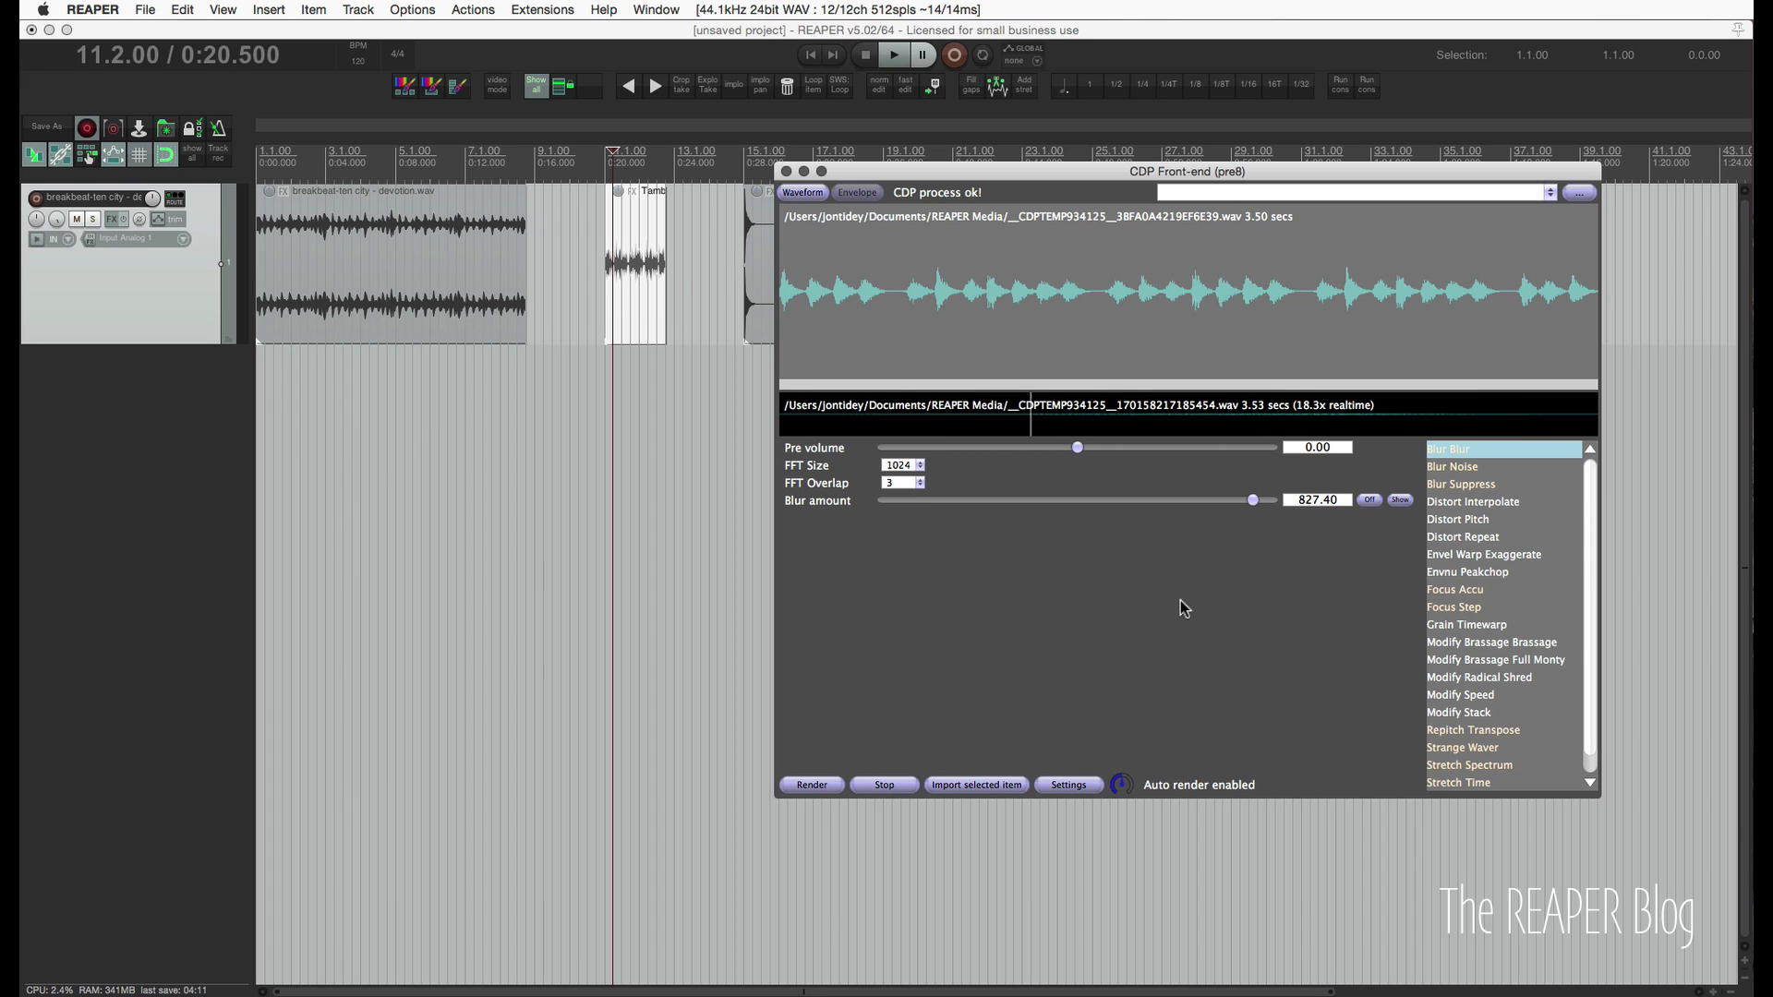
click(884, 785)
scroll(1466, 783, down, 1)
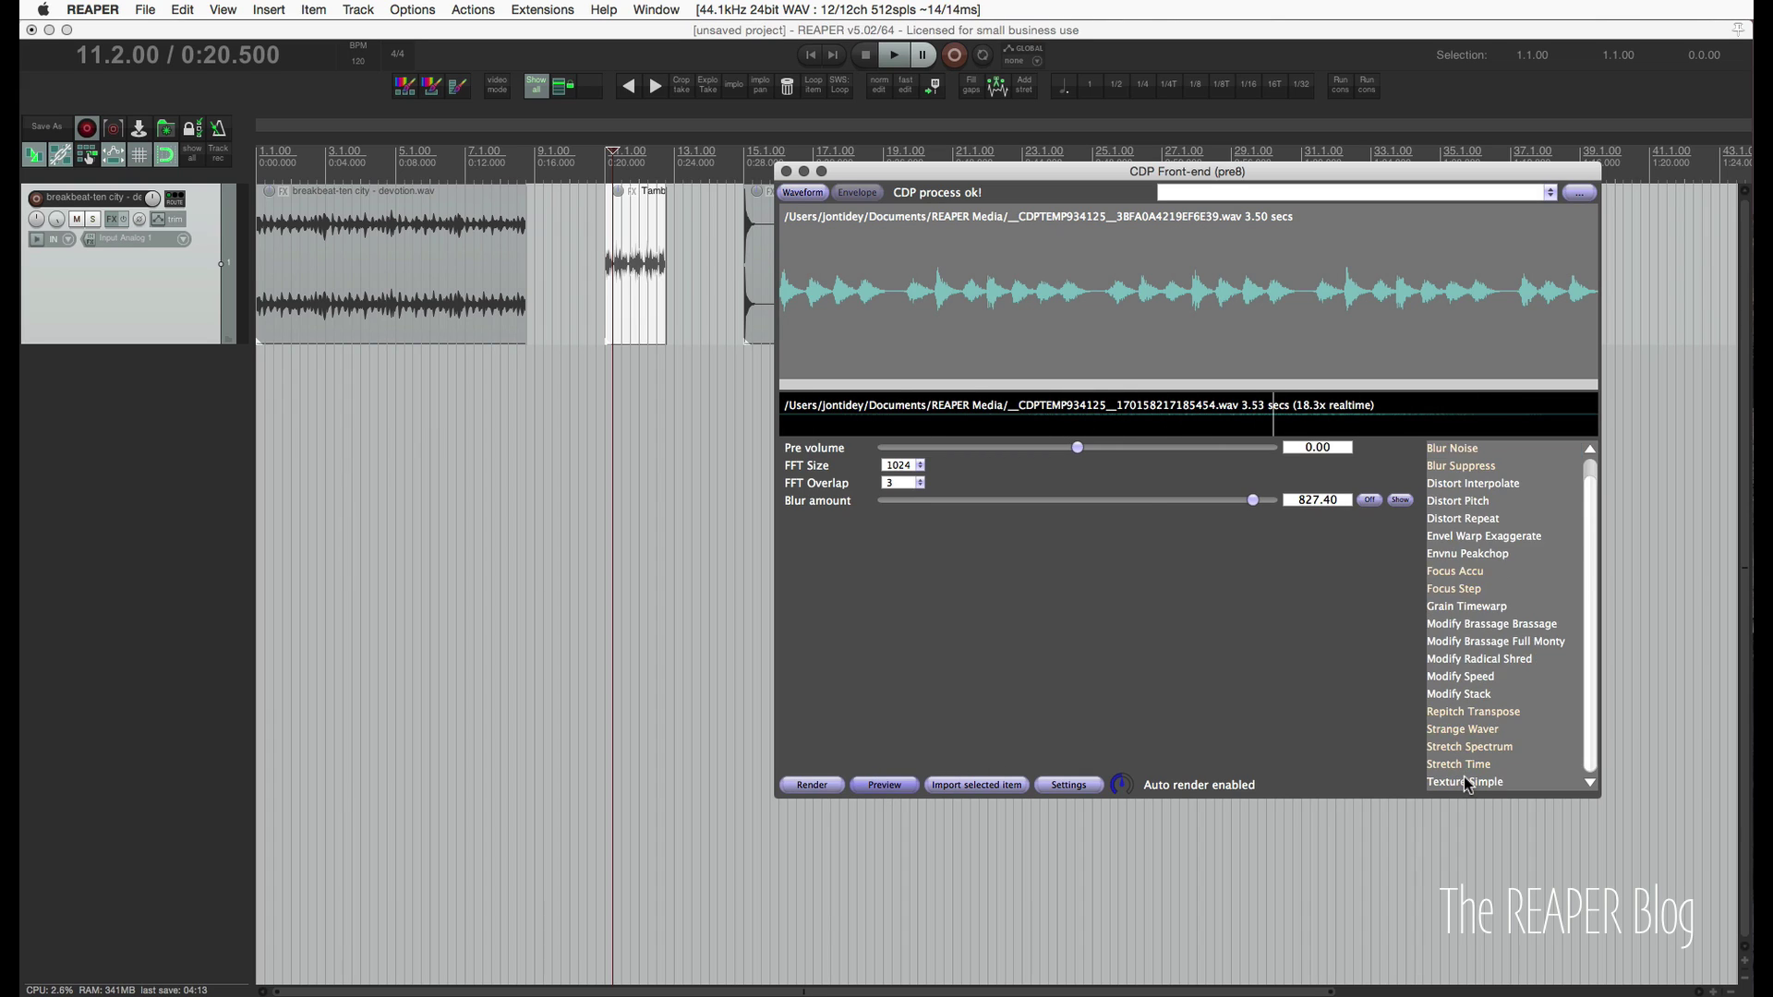
Load the breakbeat item into the CDP front-end and preview it with the blur.
click(439, 319)
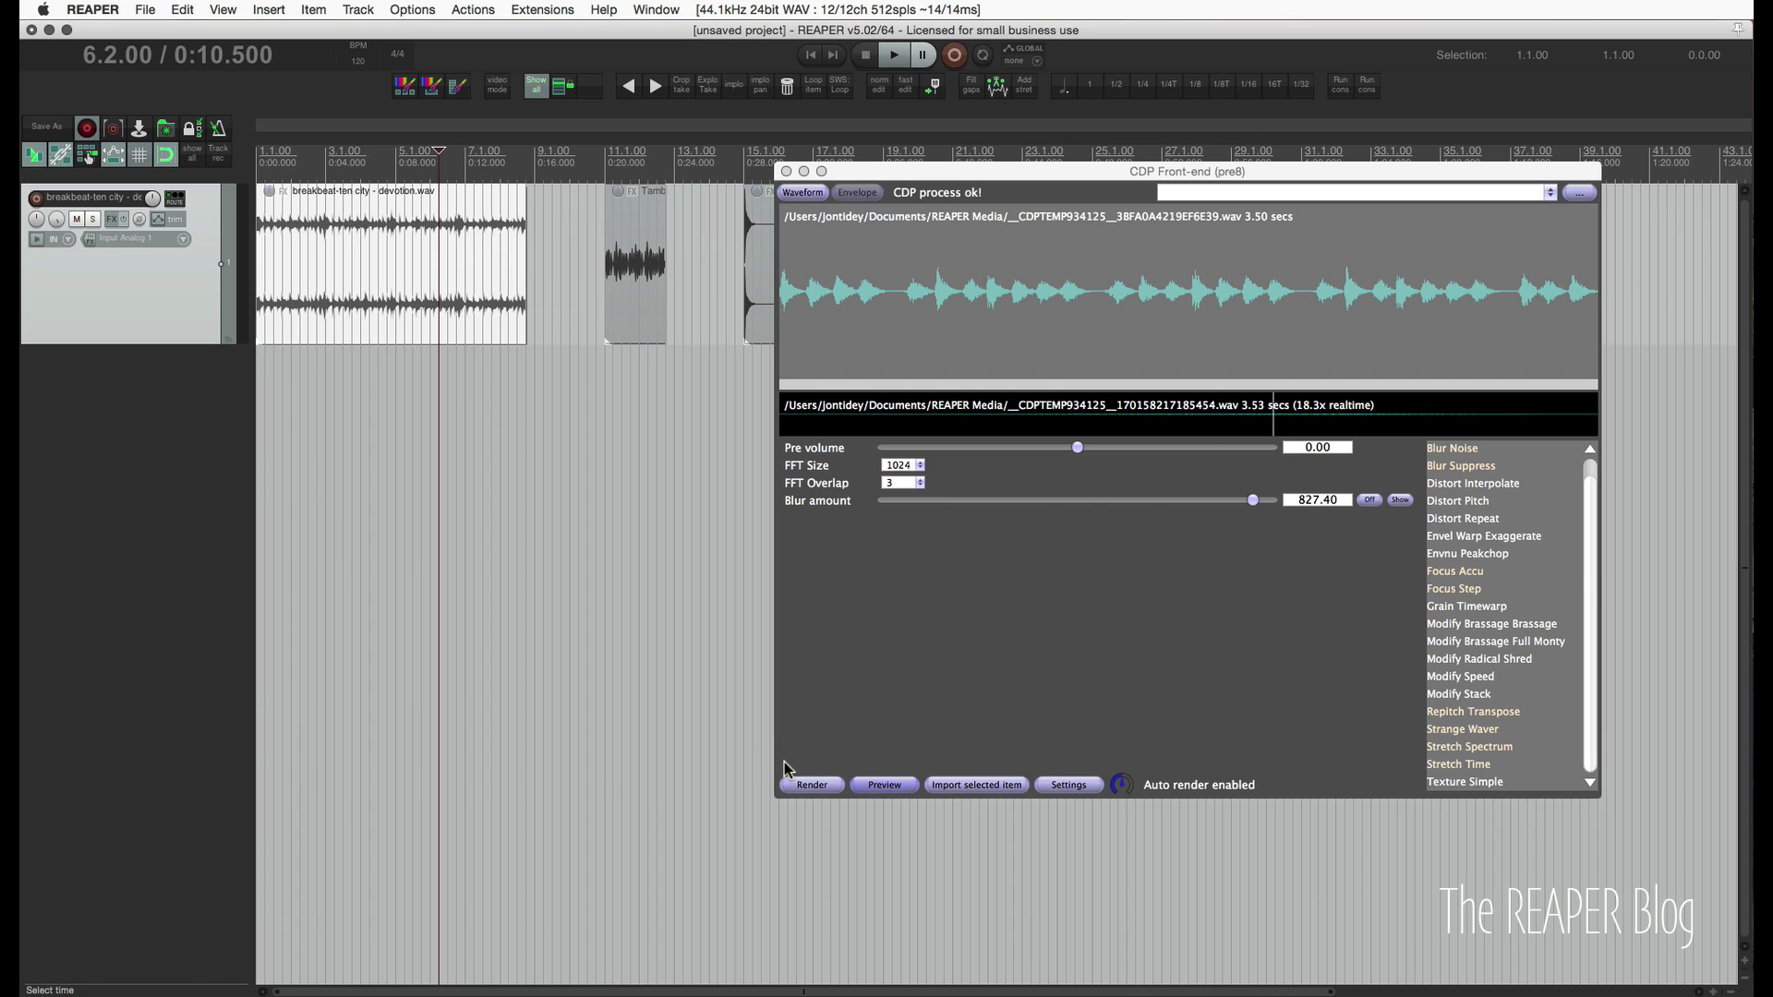
click(885, 789)
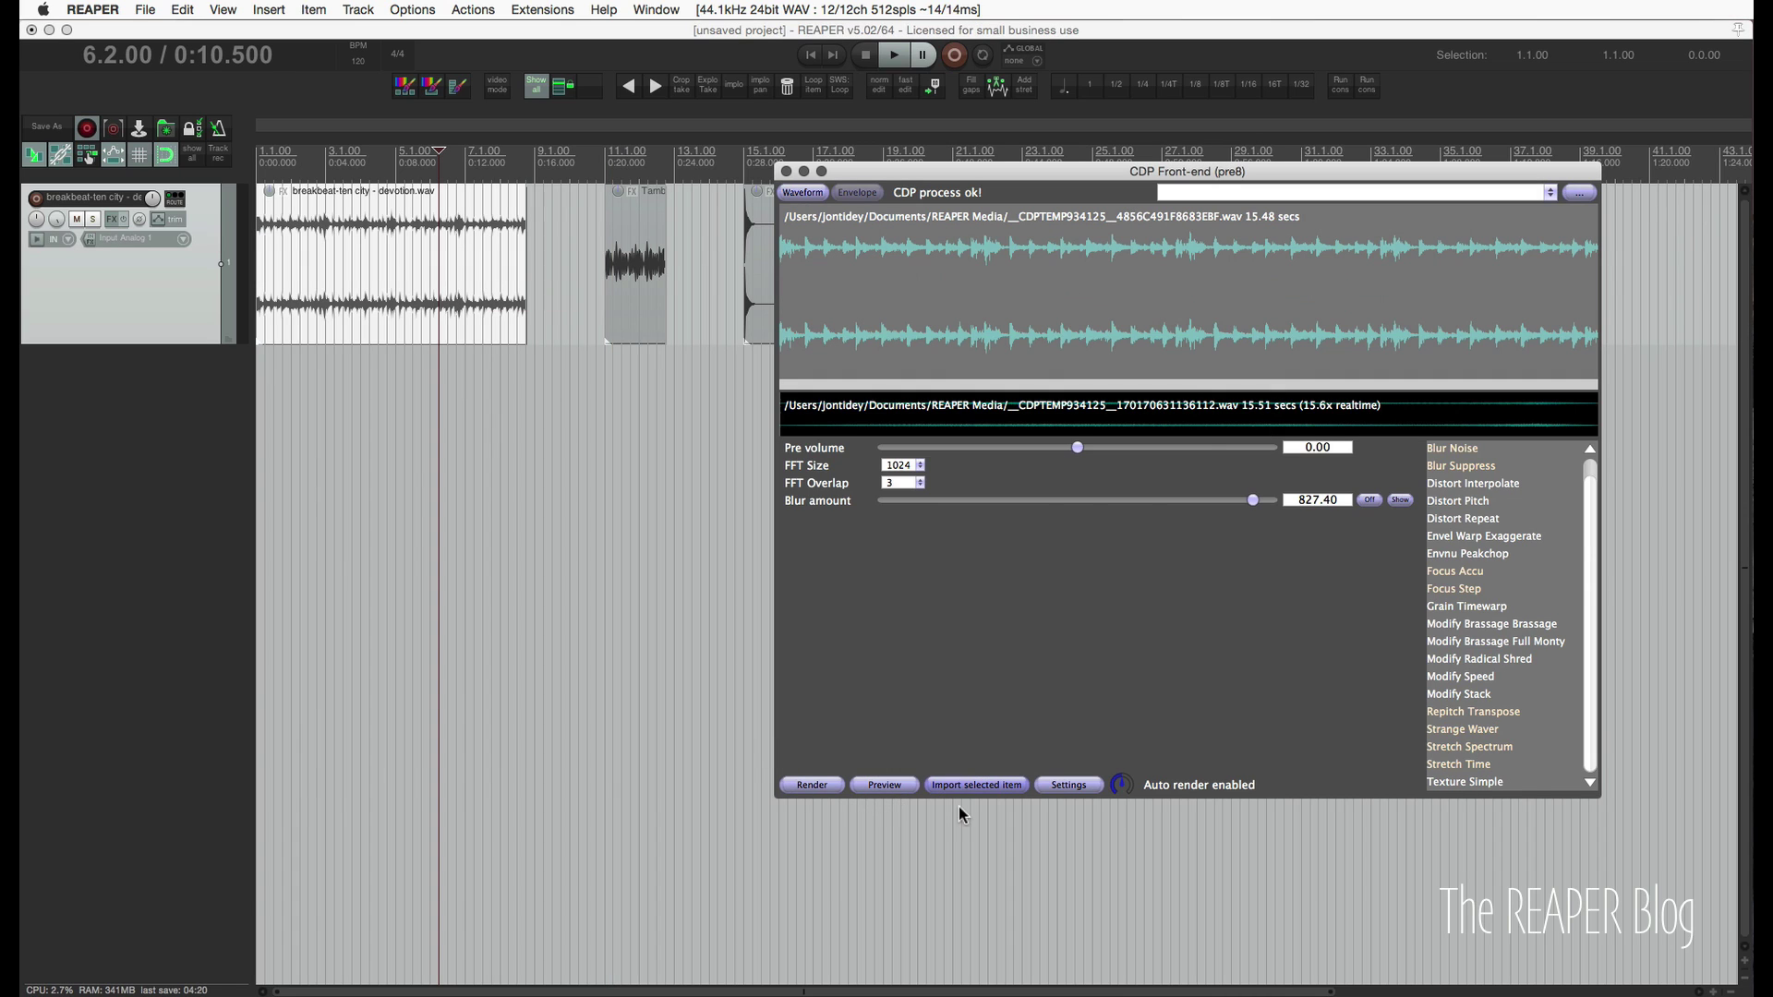
click(988, 277)
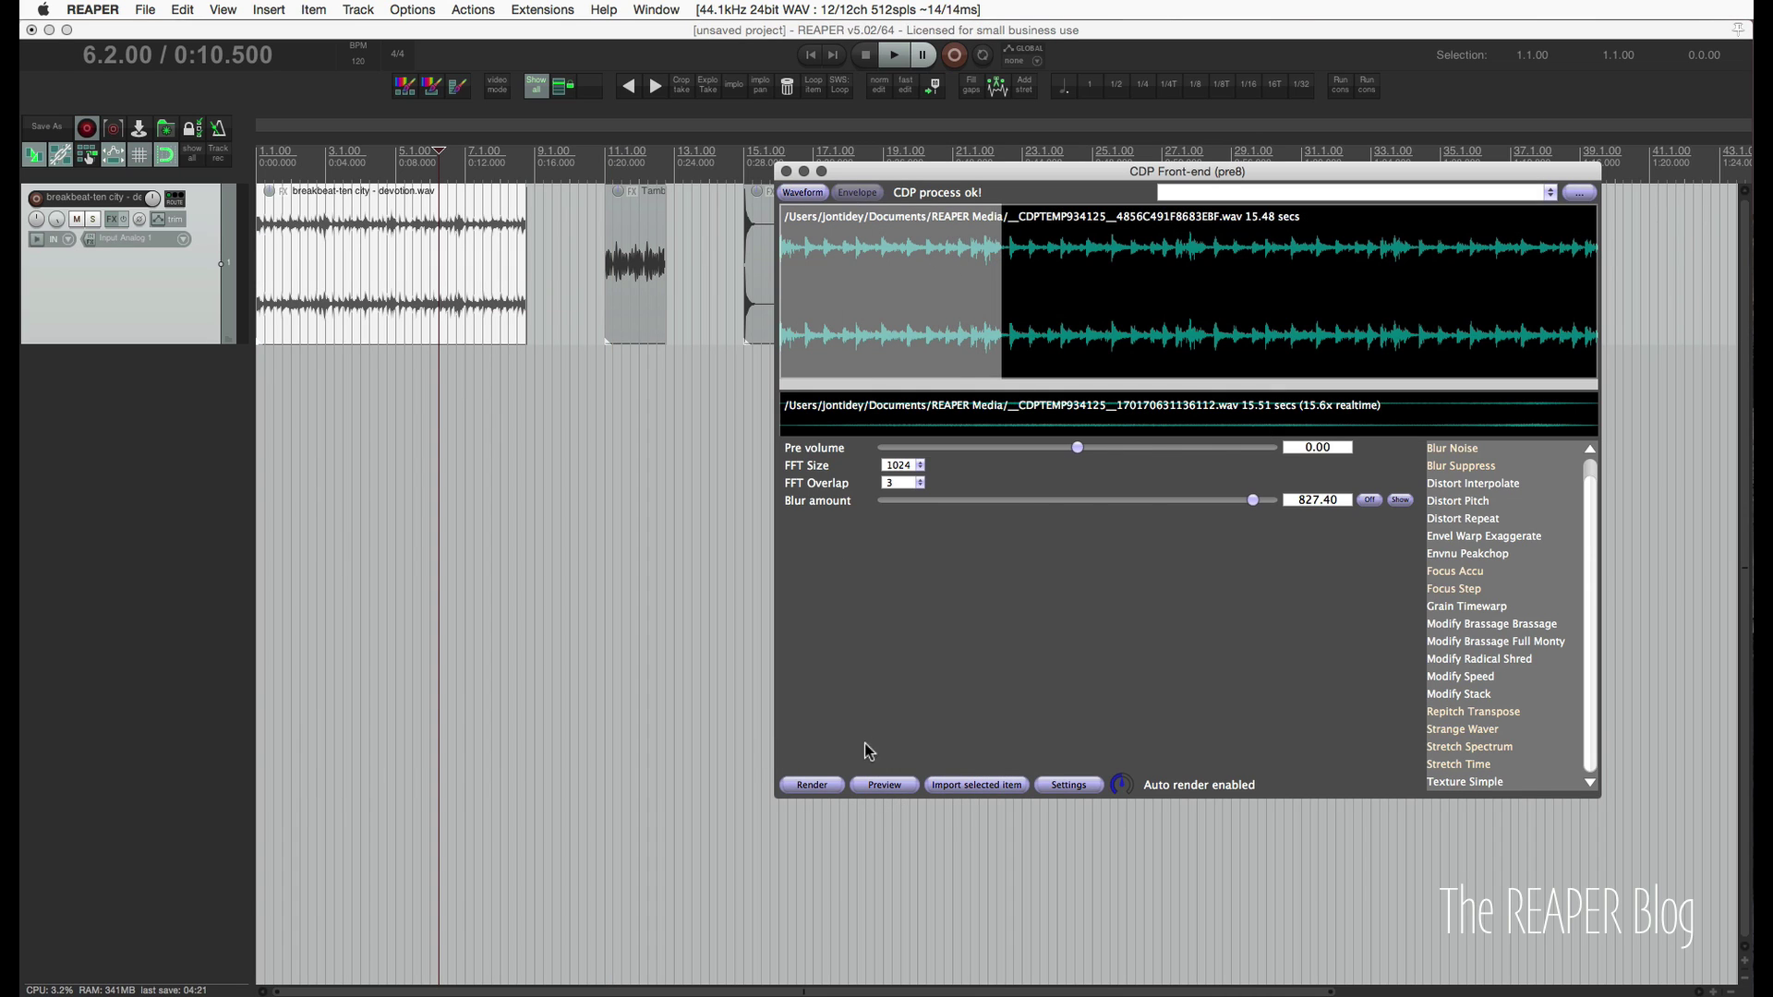
click(884, 785)
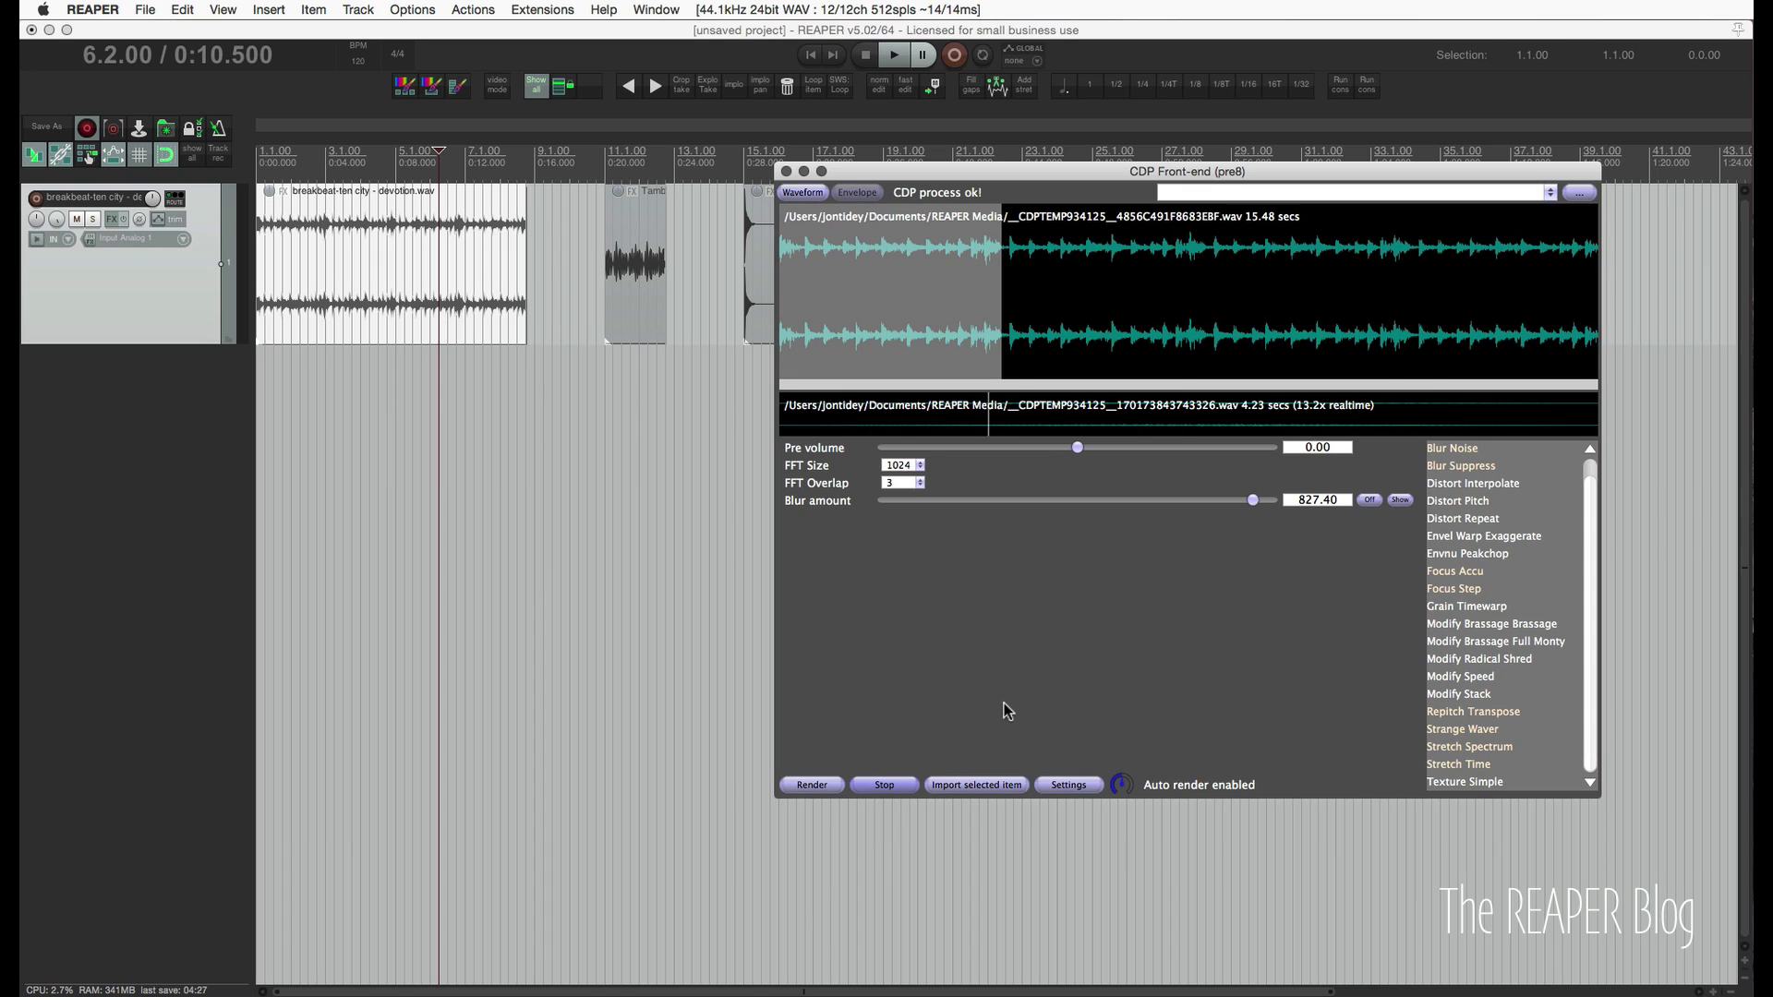
Choose Distort Pitch with pitch amount 2.96 and cycle count 125.45.
click(1479, 502)
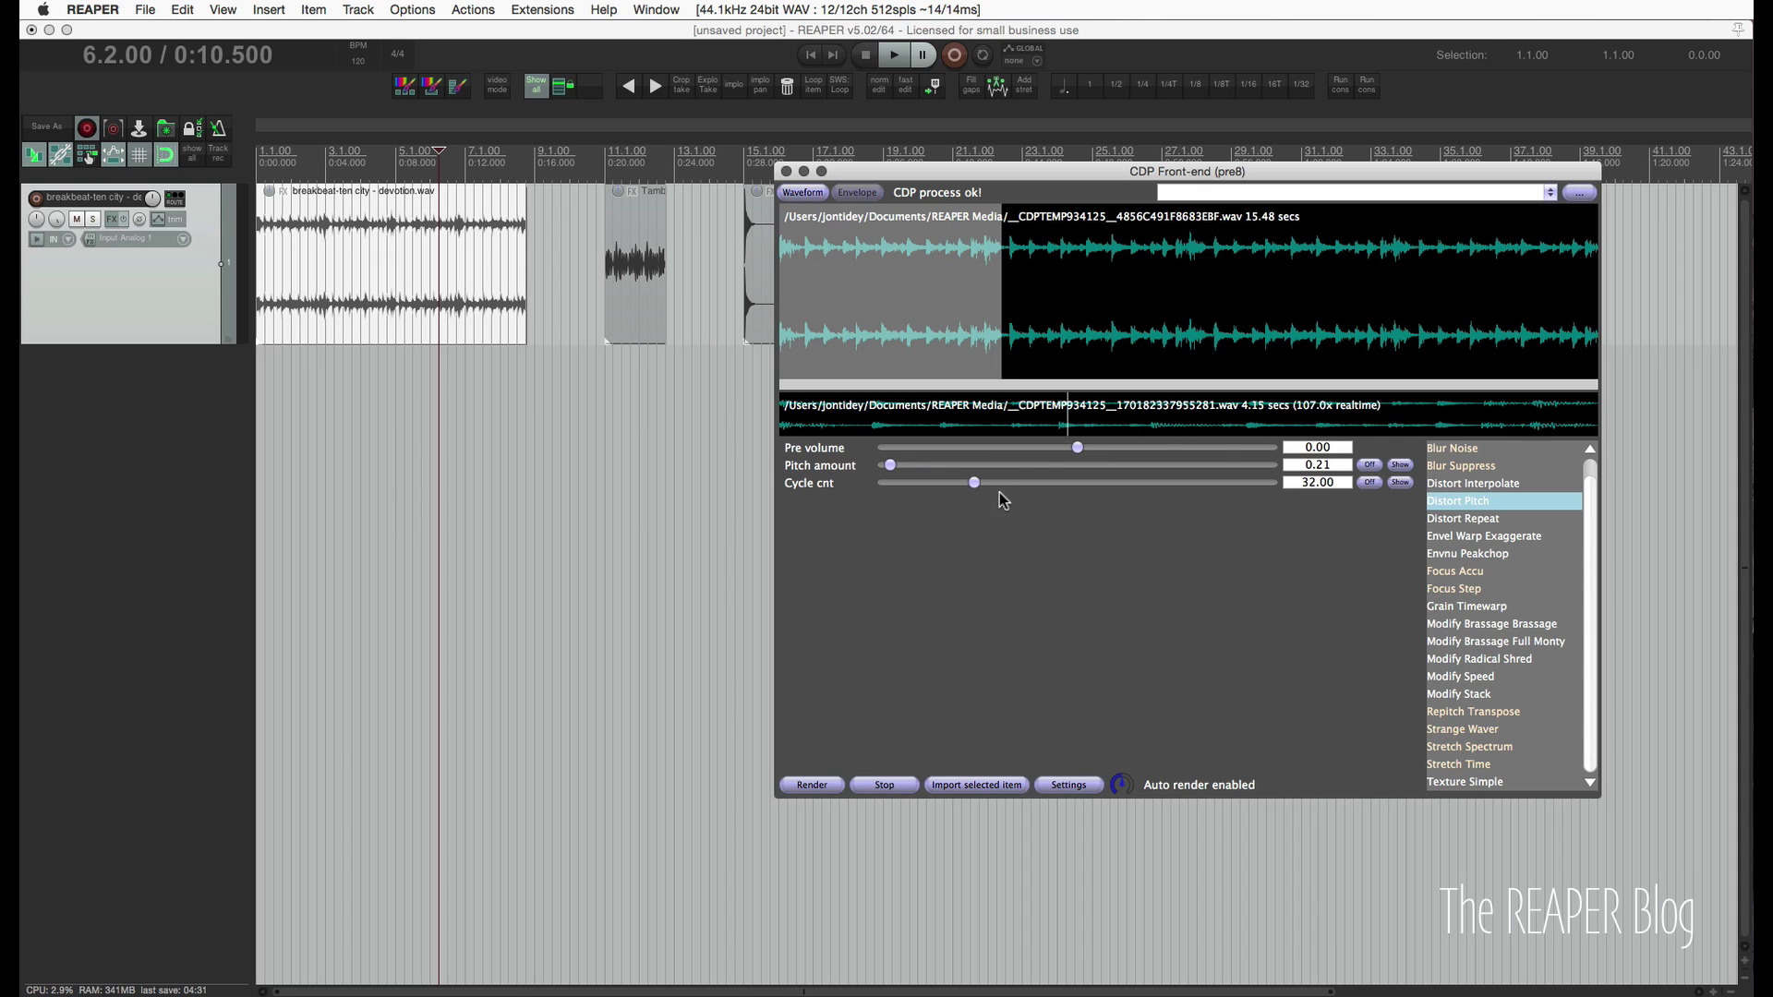
drag(984, 467, 1025, 465)
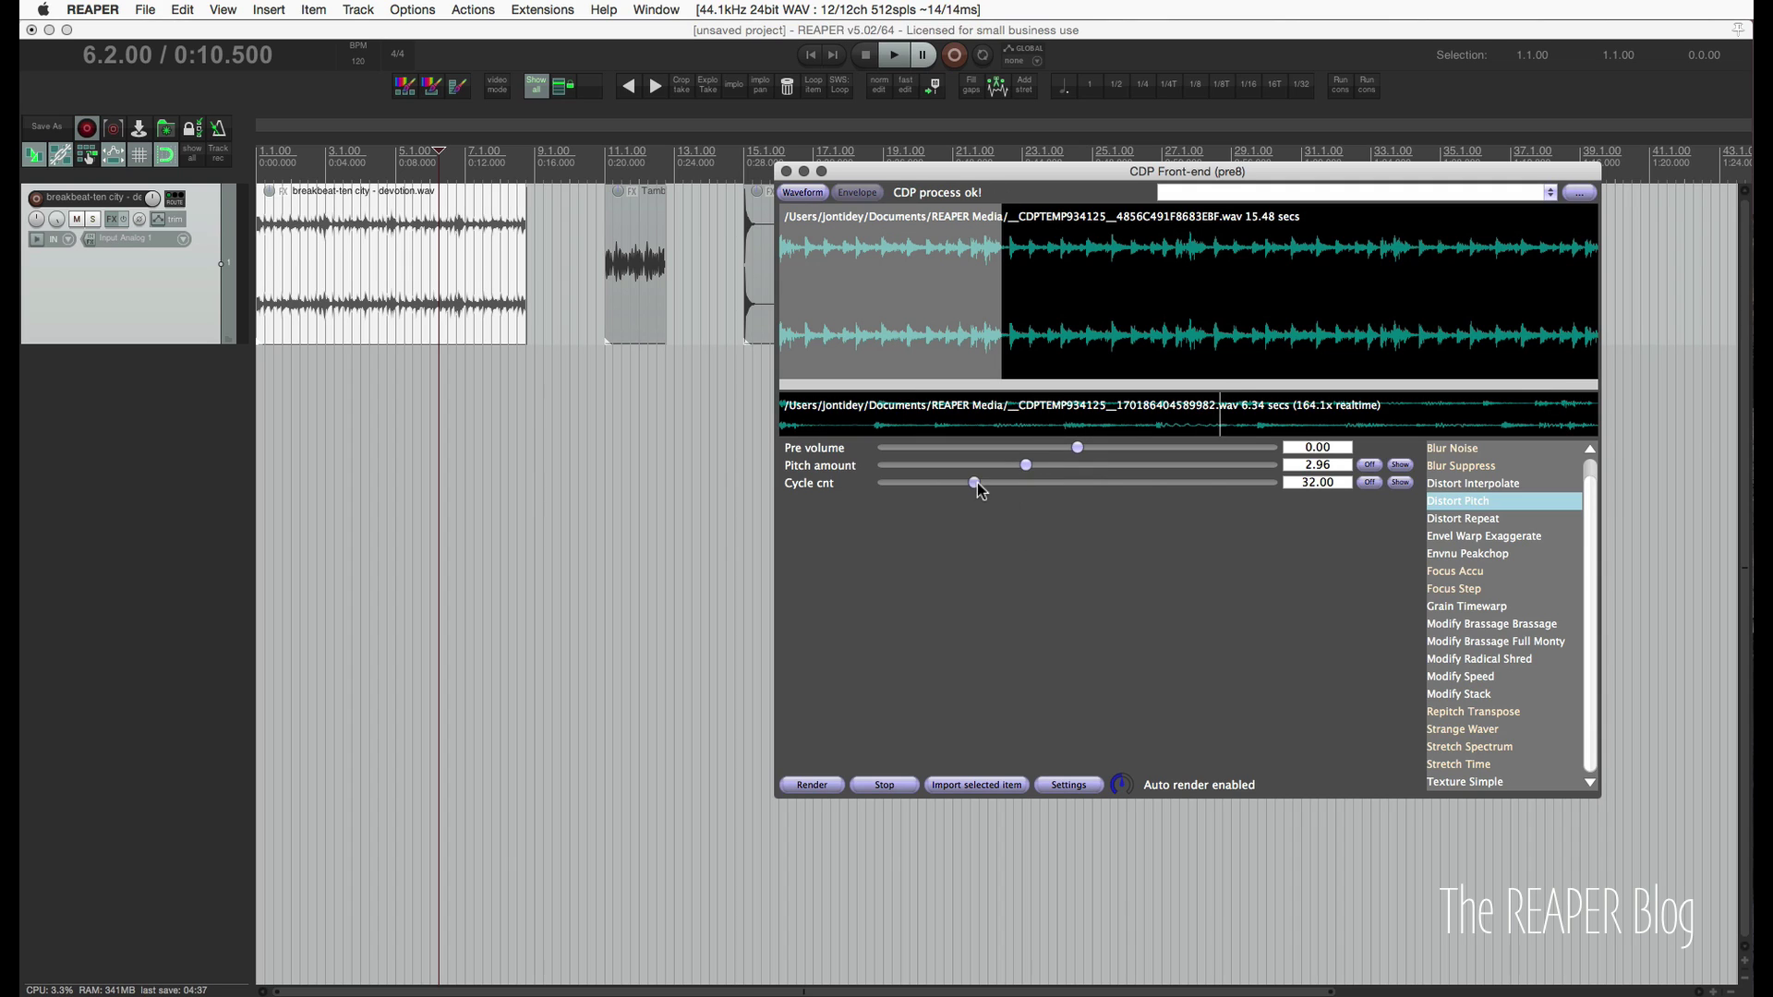
drag(977, 482, 870, 497)
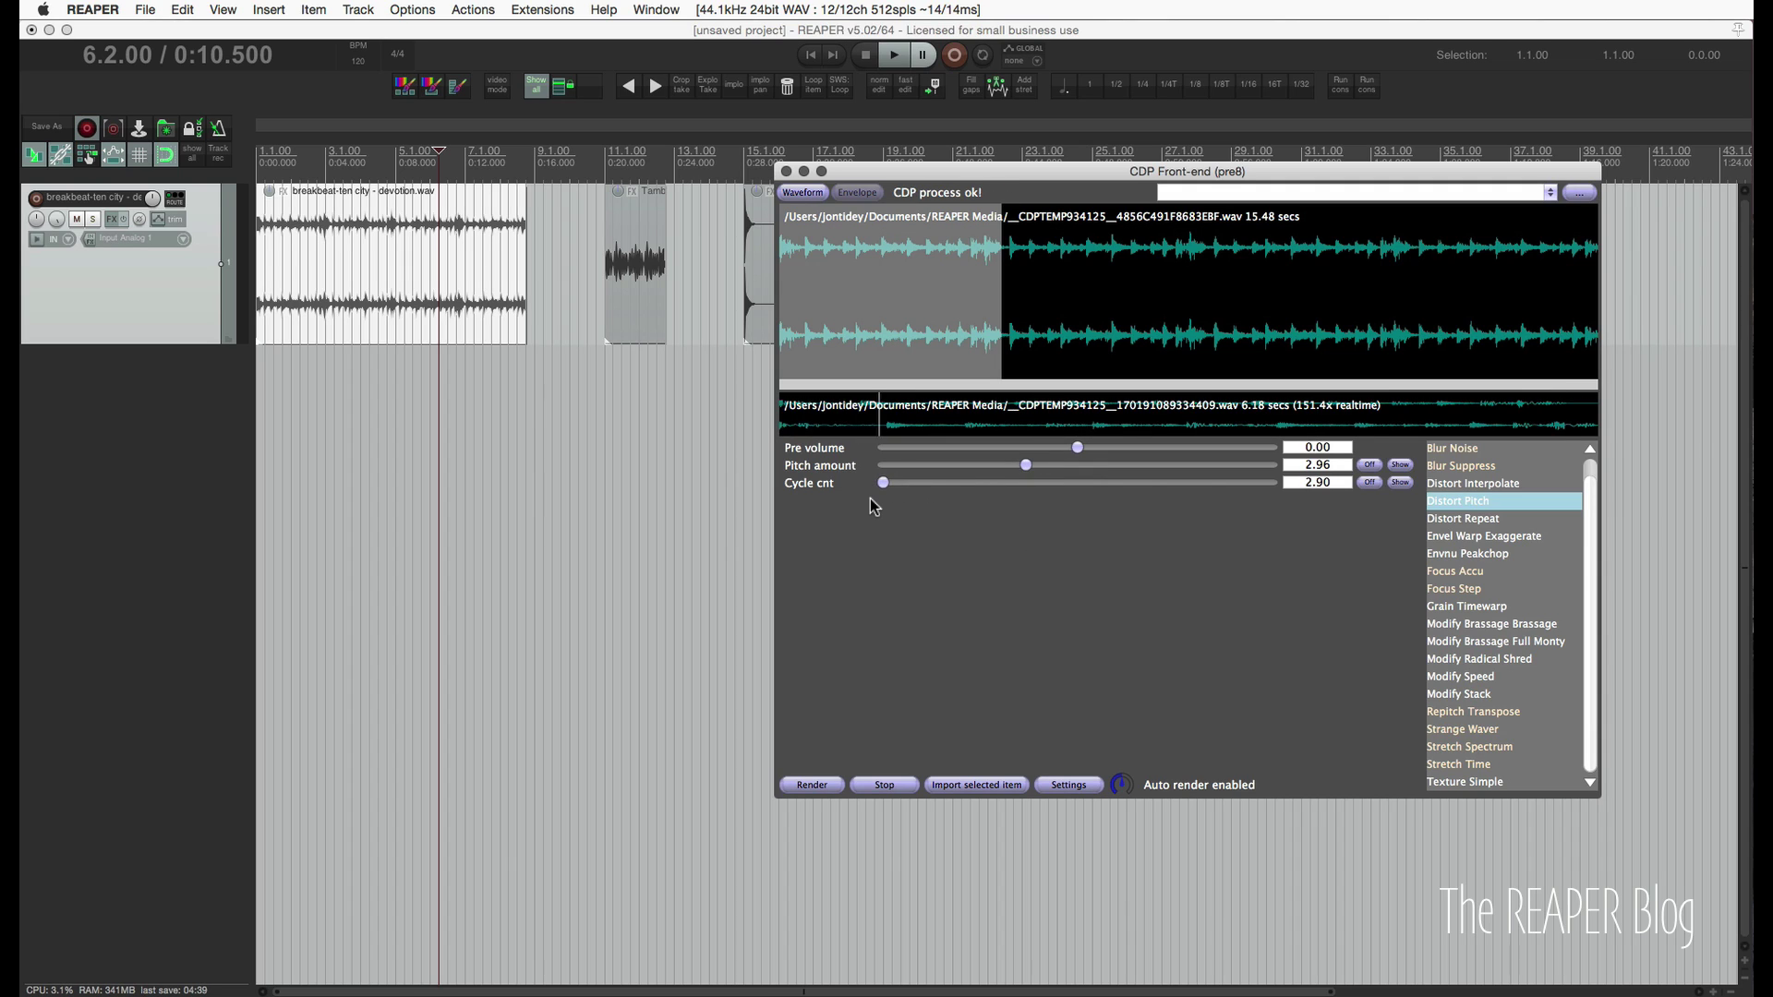
drag(1159, 484, 1230, 479)
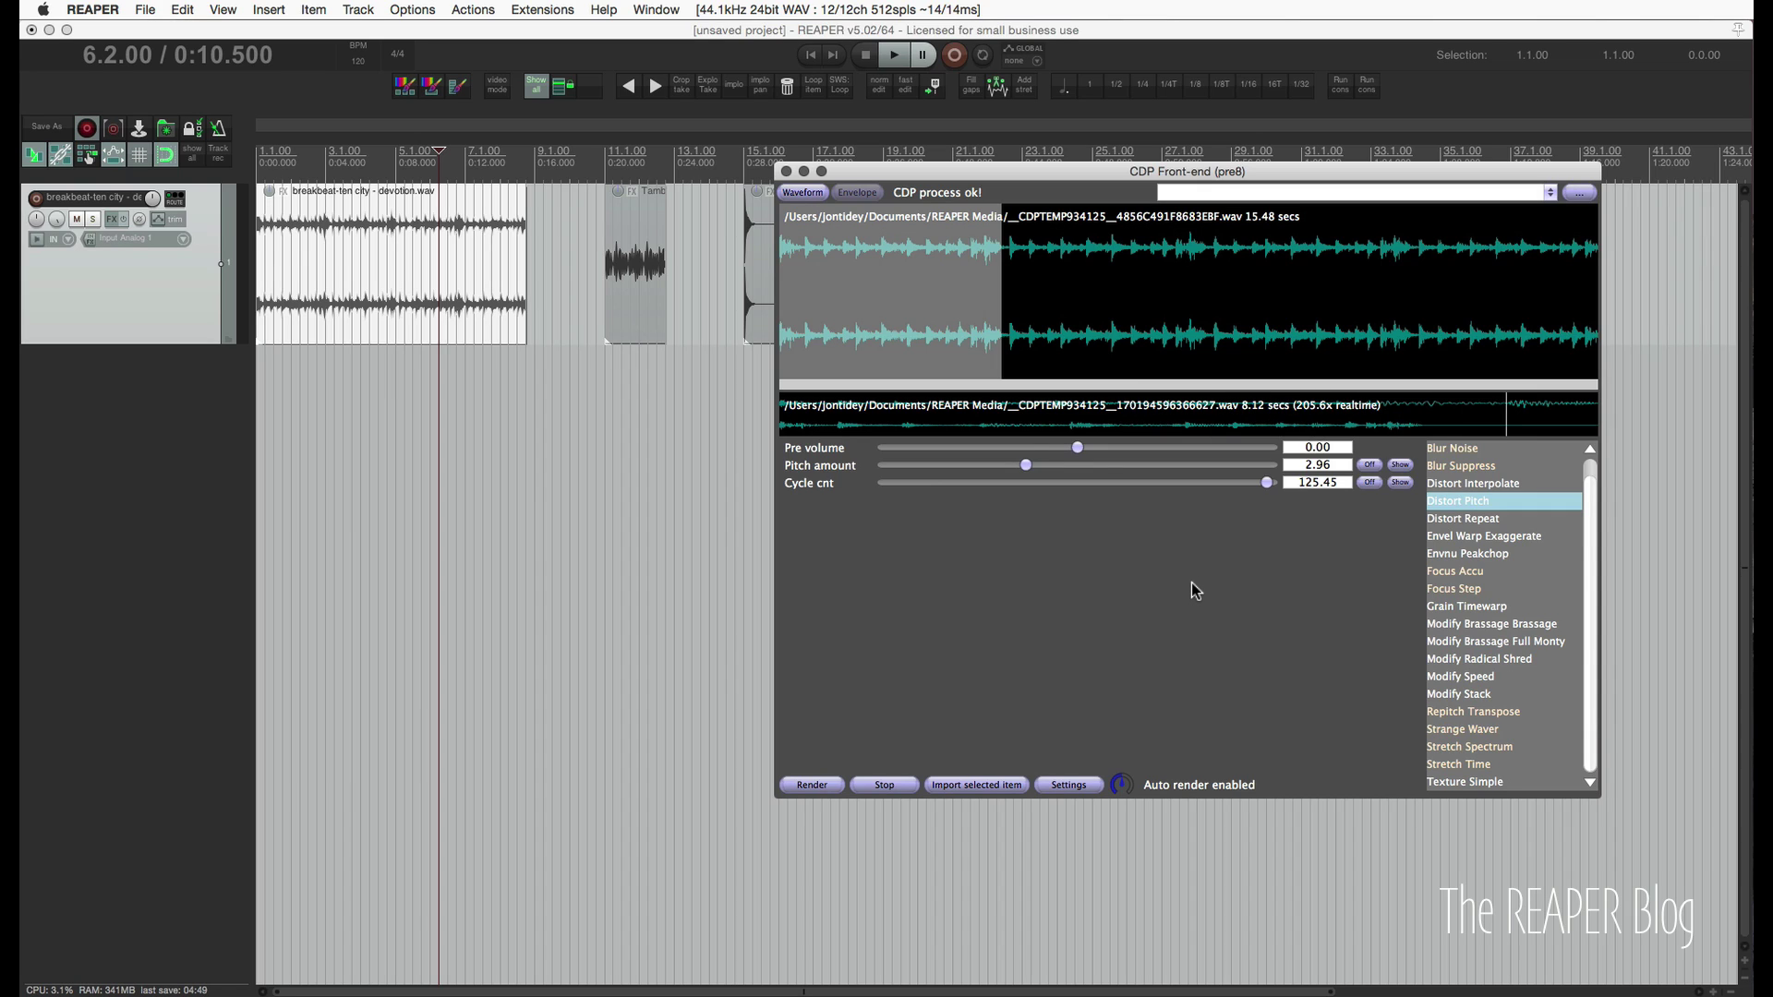
Stop the preview and render the distorted breakbeat as a new take.
click(896, 785)
click(823, 785)
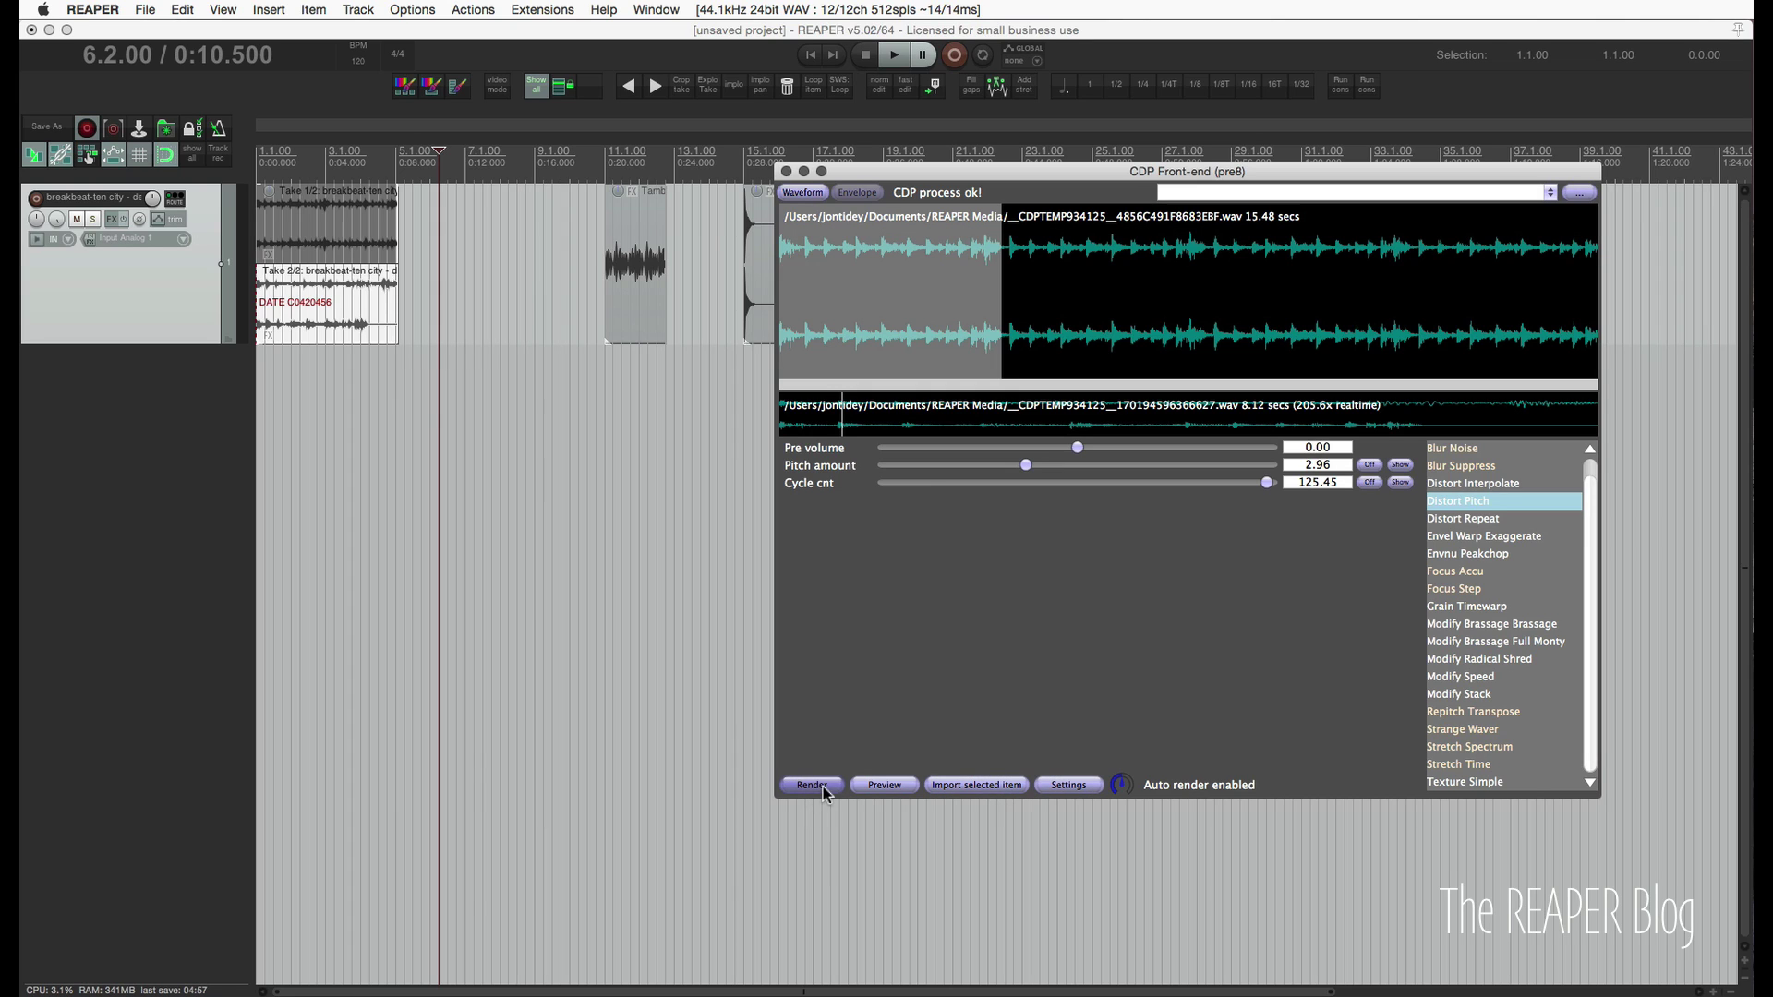
click(377, 401)
Extend the two-take breakbeat item to its full rendered length and play the new take.
click(300, 318)
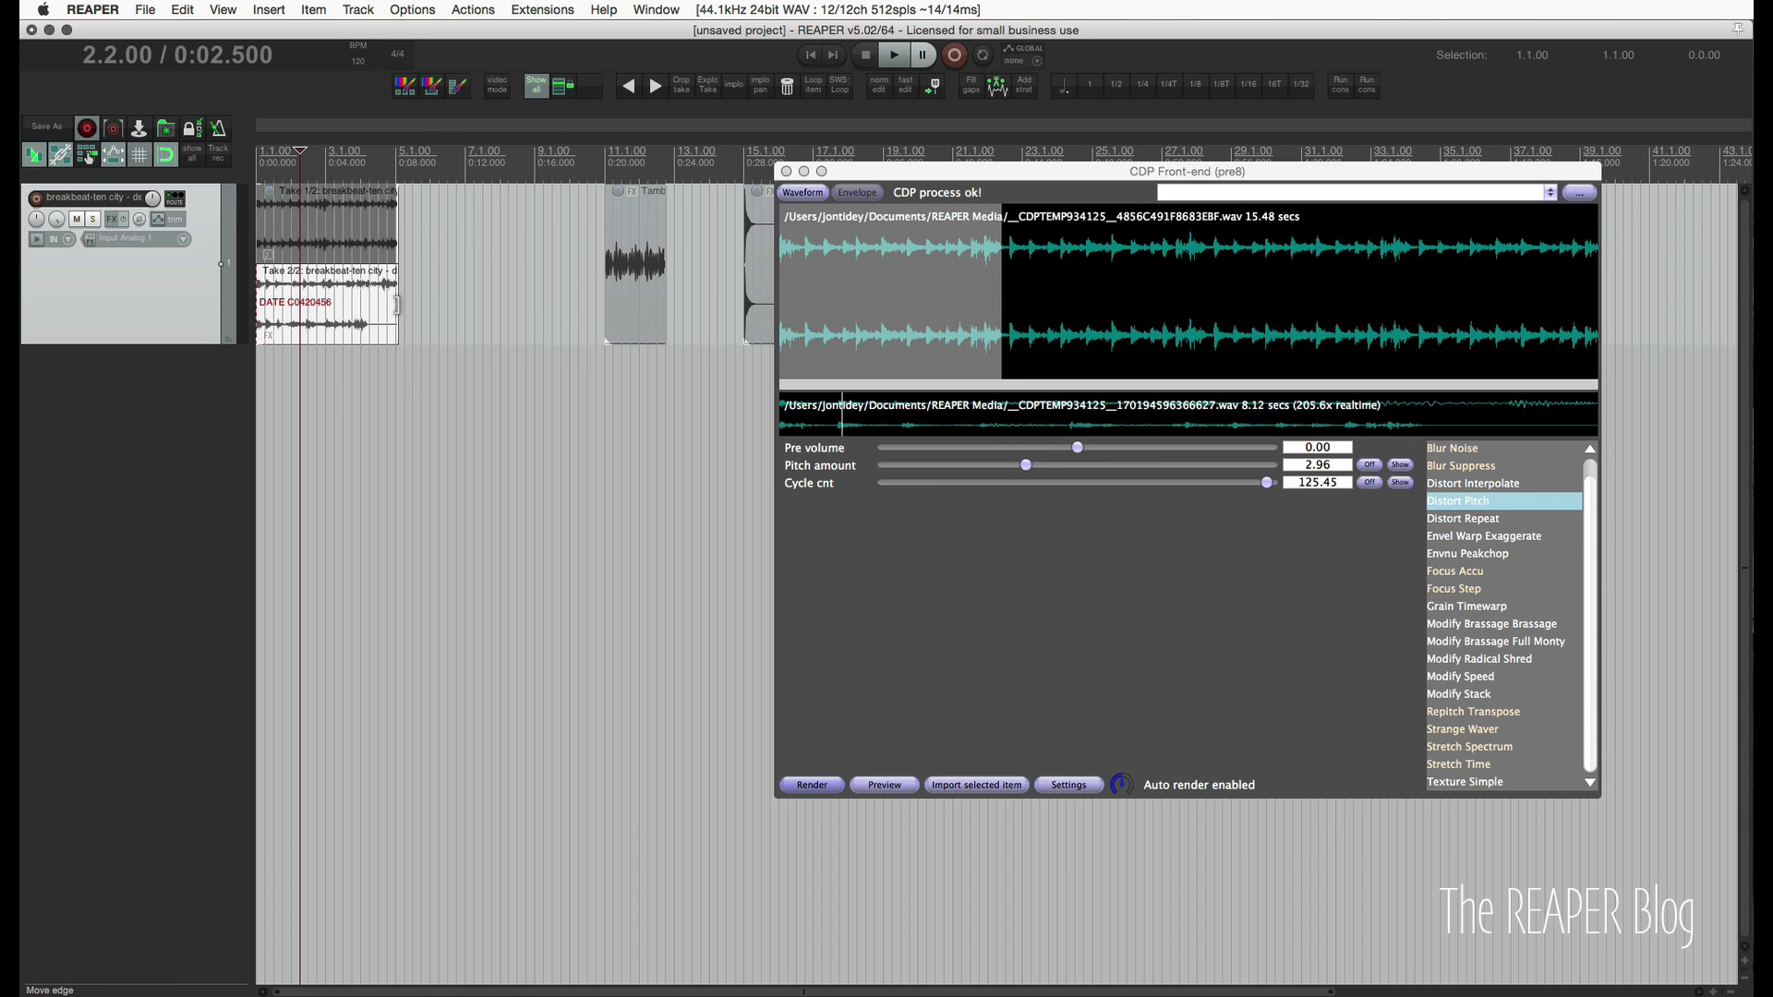
drag(397, 304, 539, 305)
key(space)
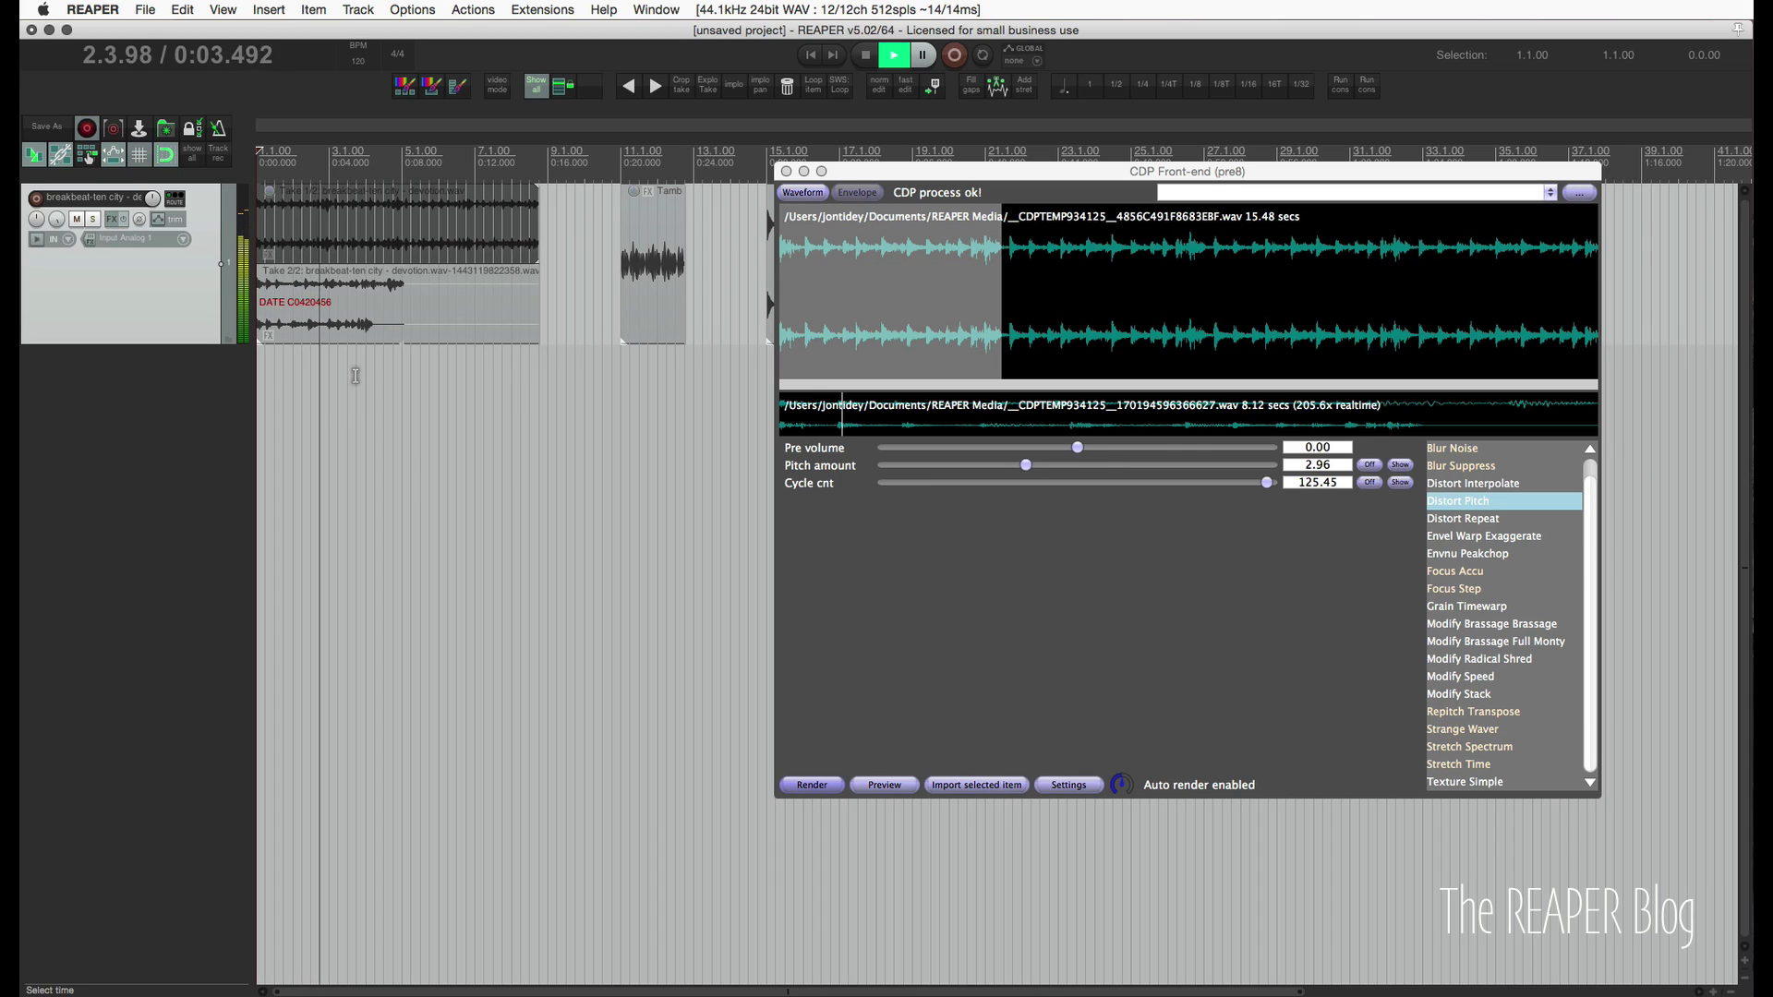
click(323, 286)
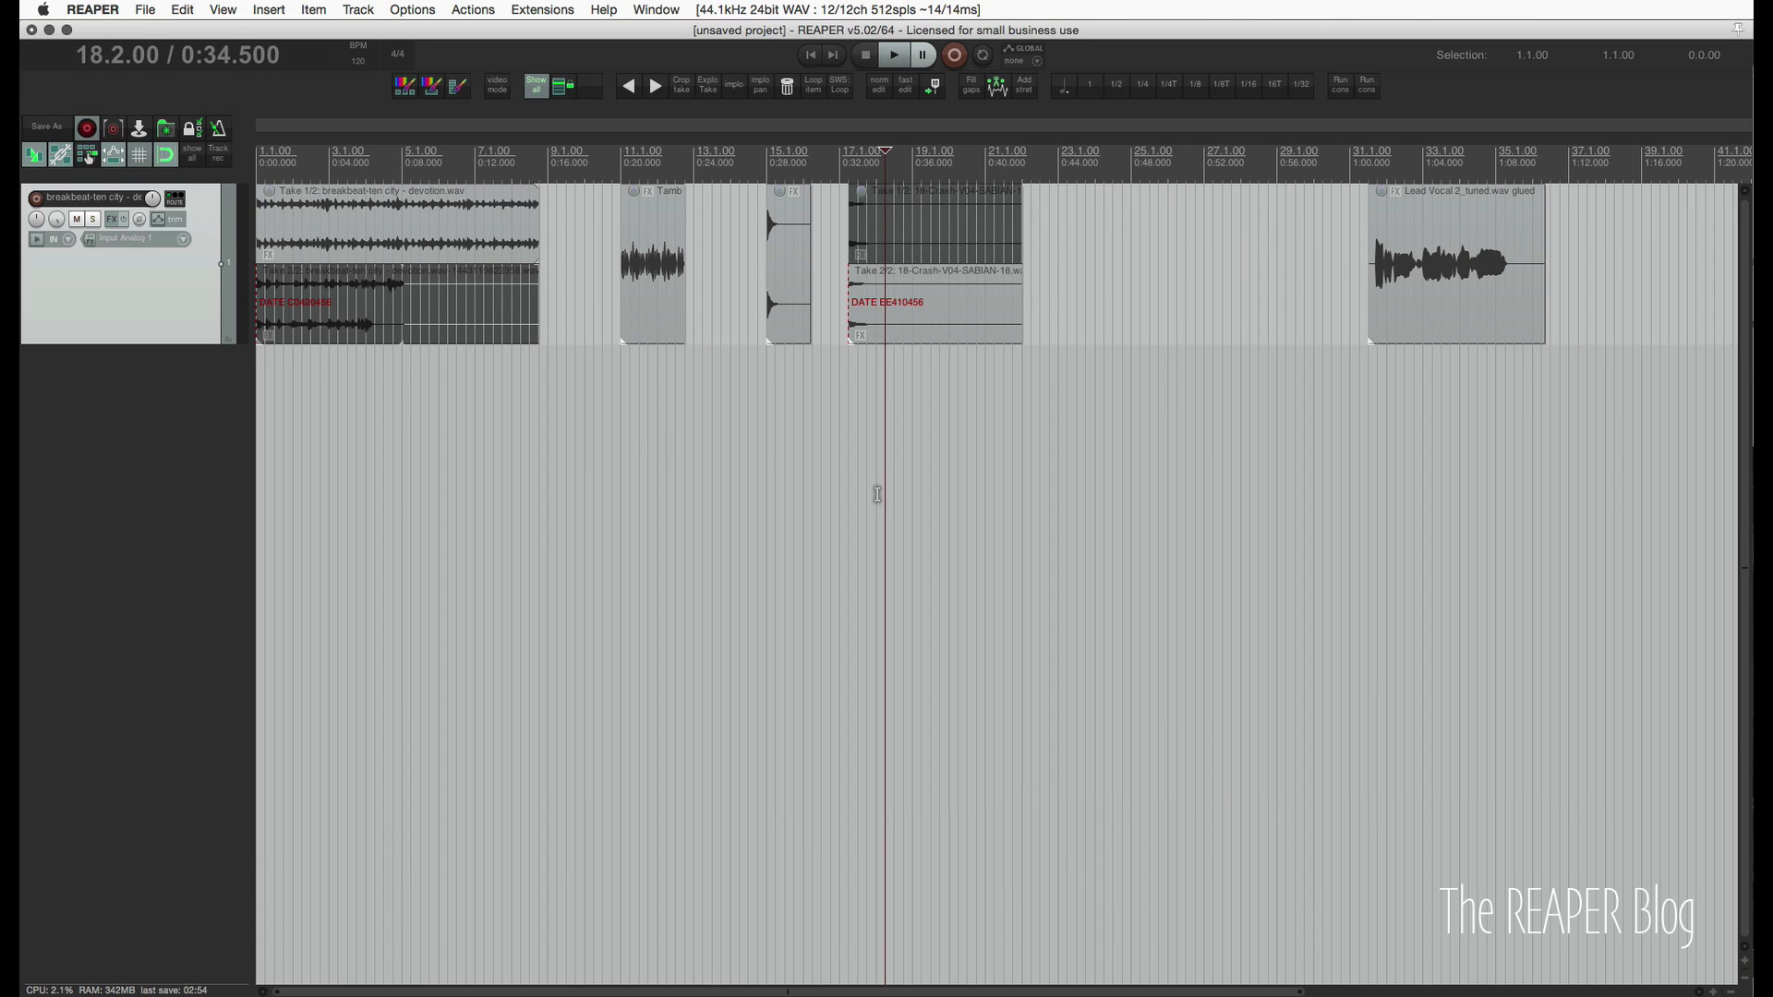
Check the Extensions menu's CDP entries, then open the menu editor from the Actions list.
click(519, 10)
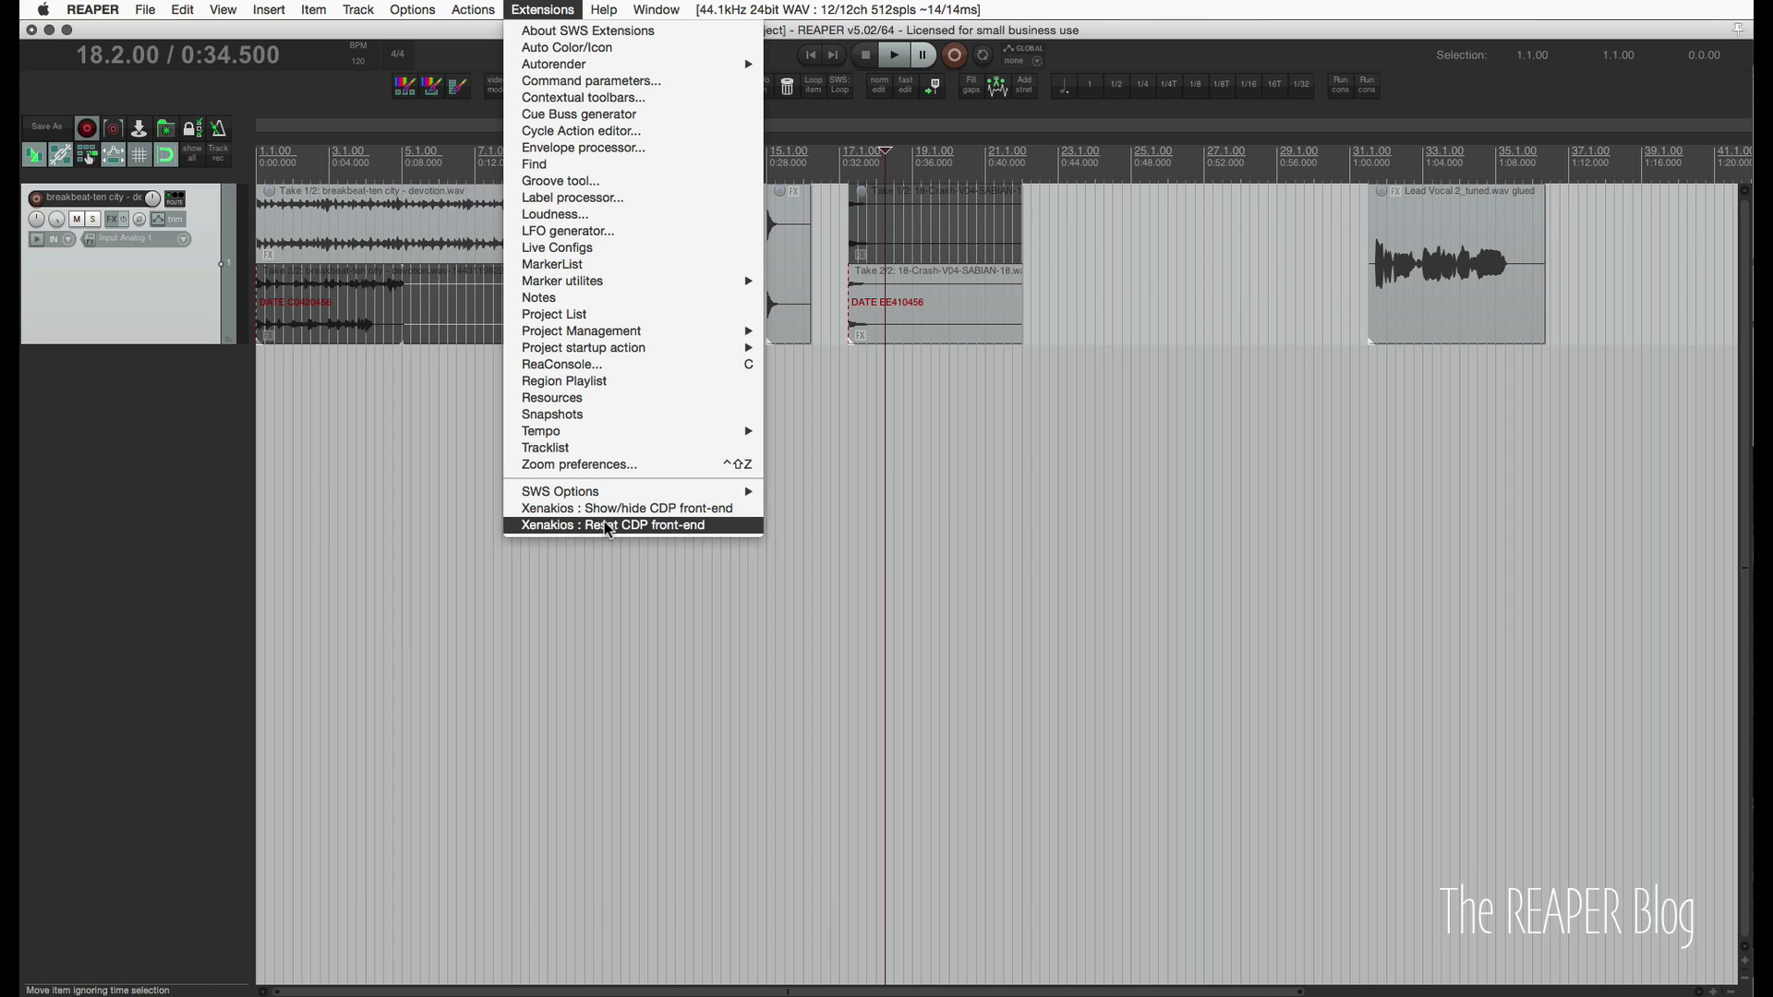
click(981, 481)
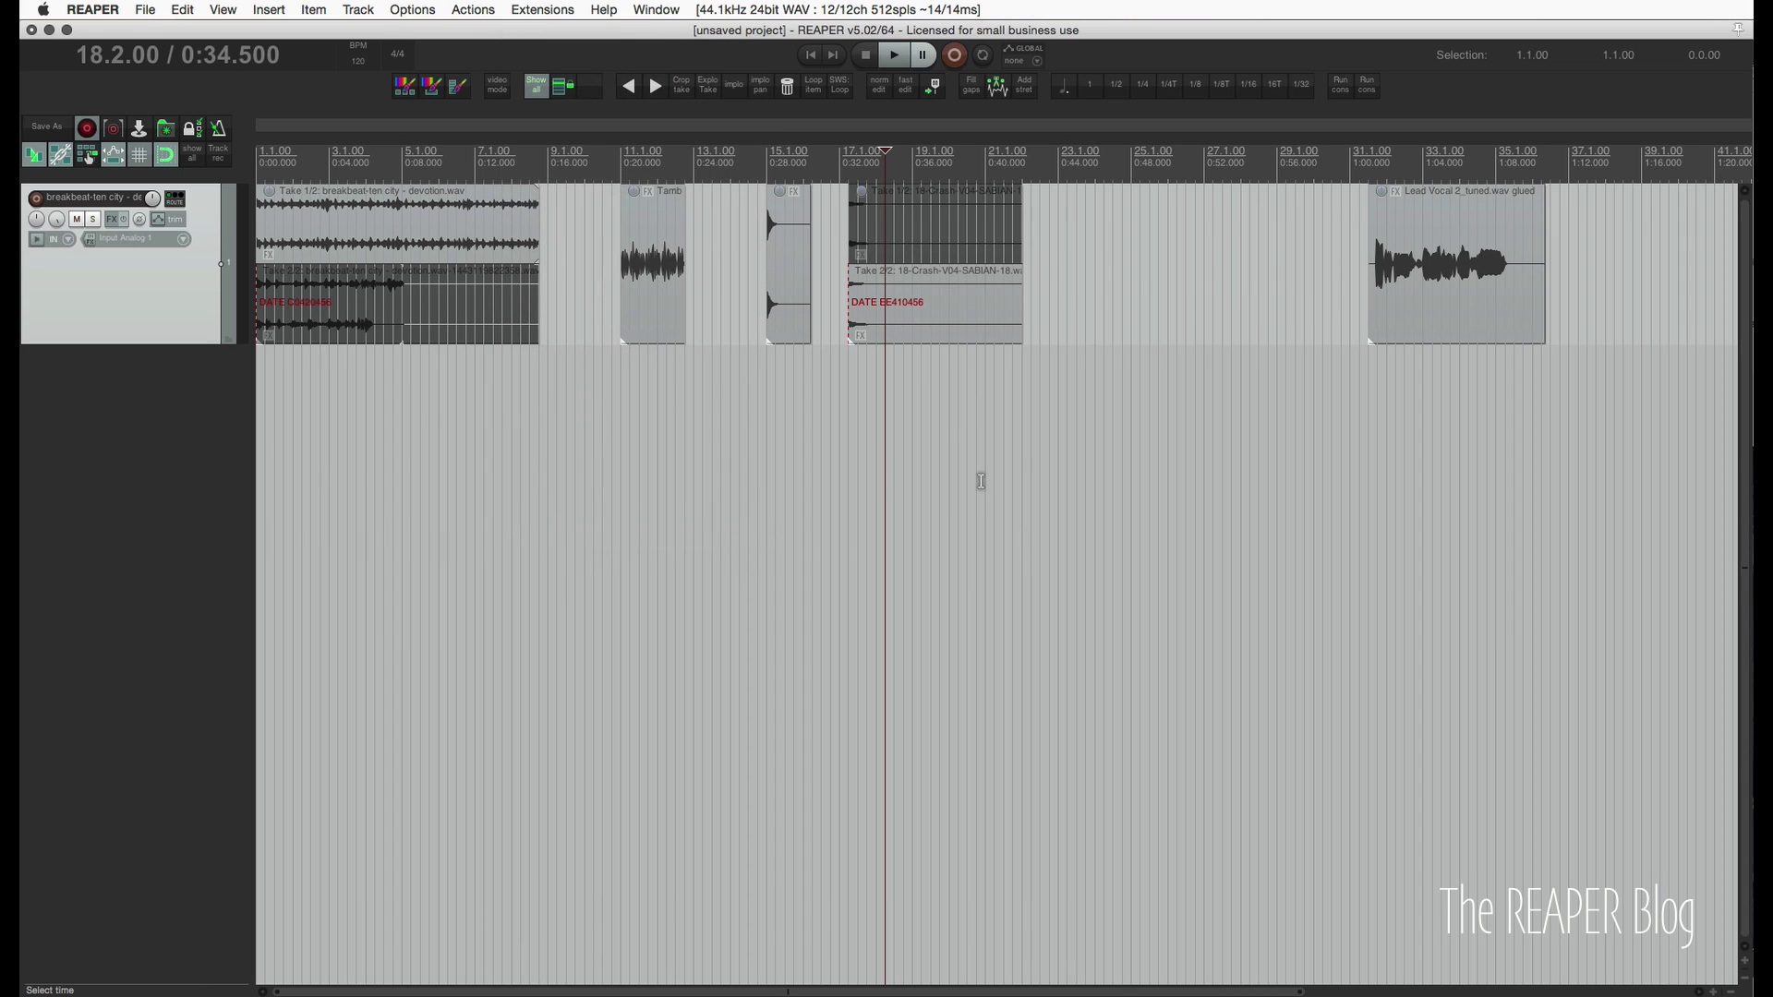
key(question)
click(205, 465)
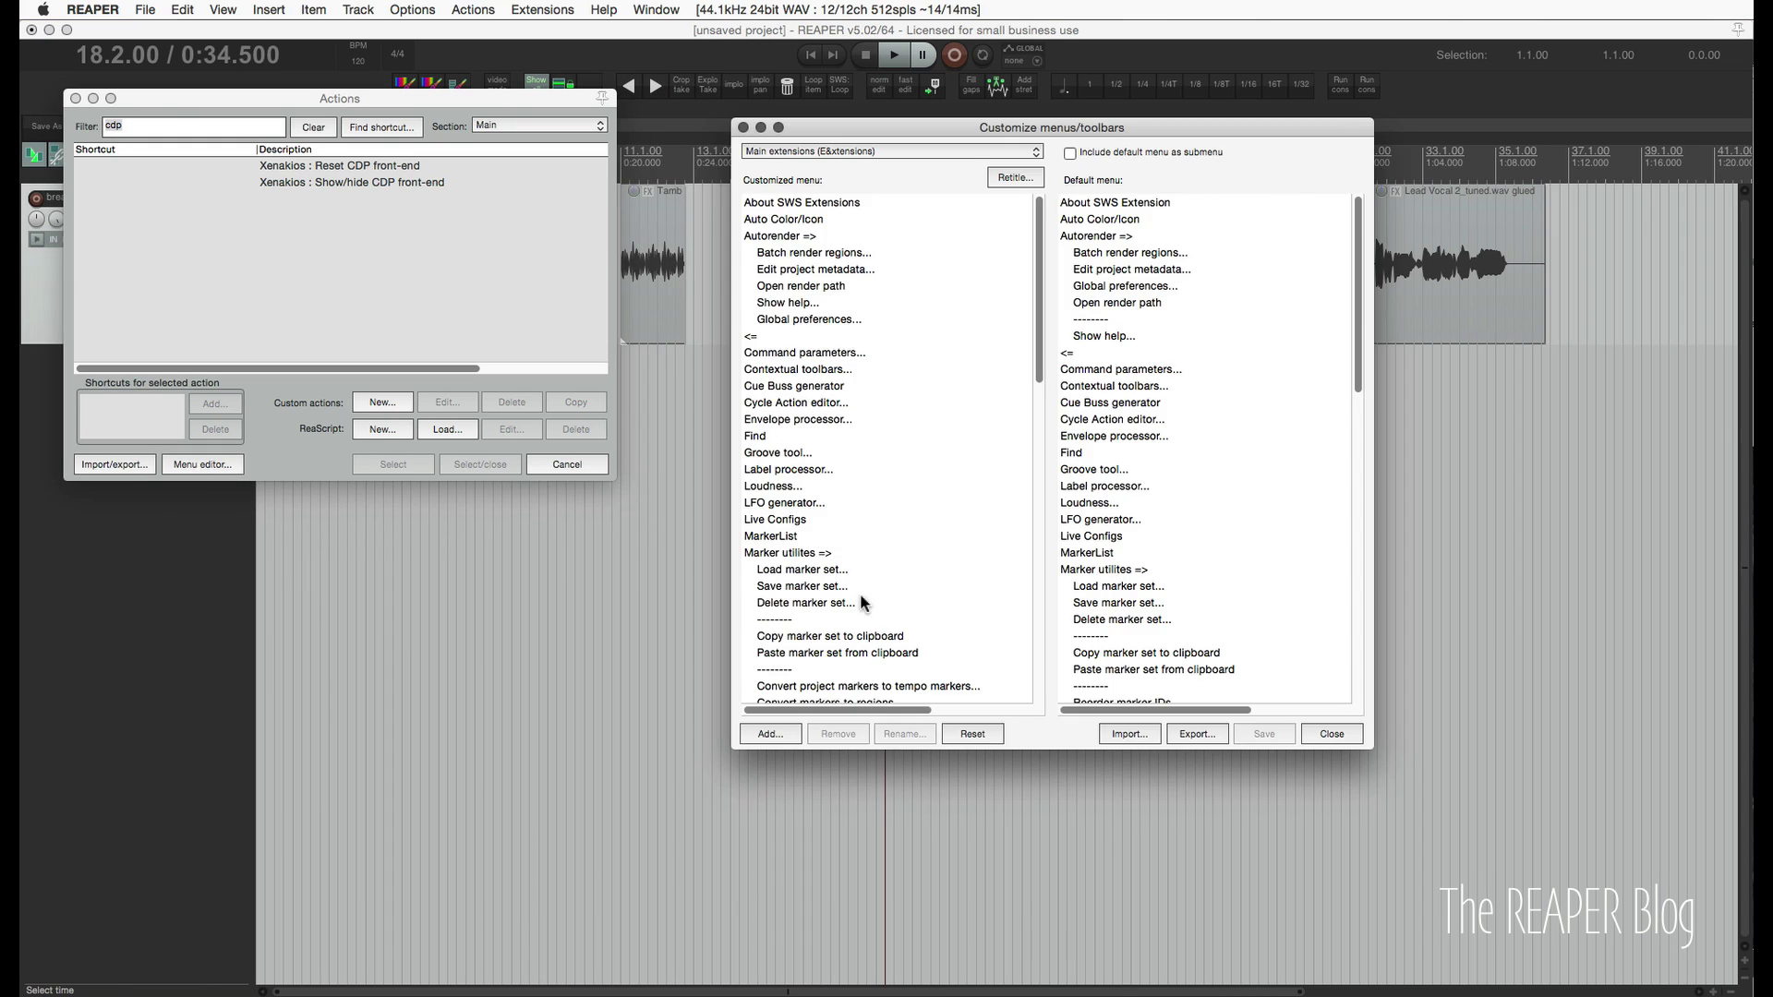
Choose the Main extensions menu, select the Show/hide CDP front-end entry and bring up the Add choices.
click(788, 155)
click(839, 150)
scroll(923, 635, down, 20)
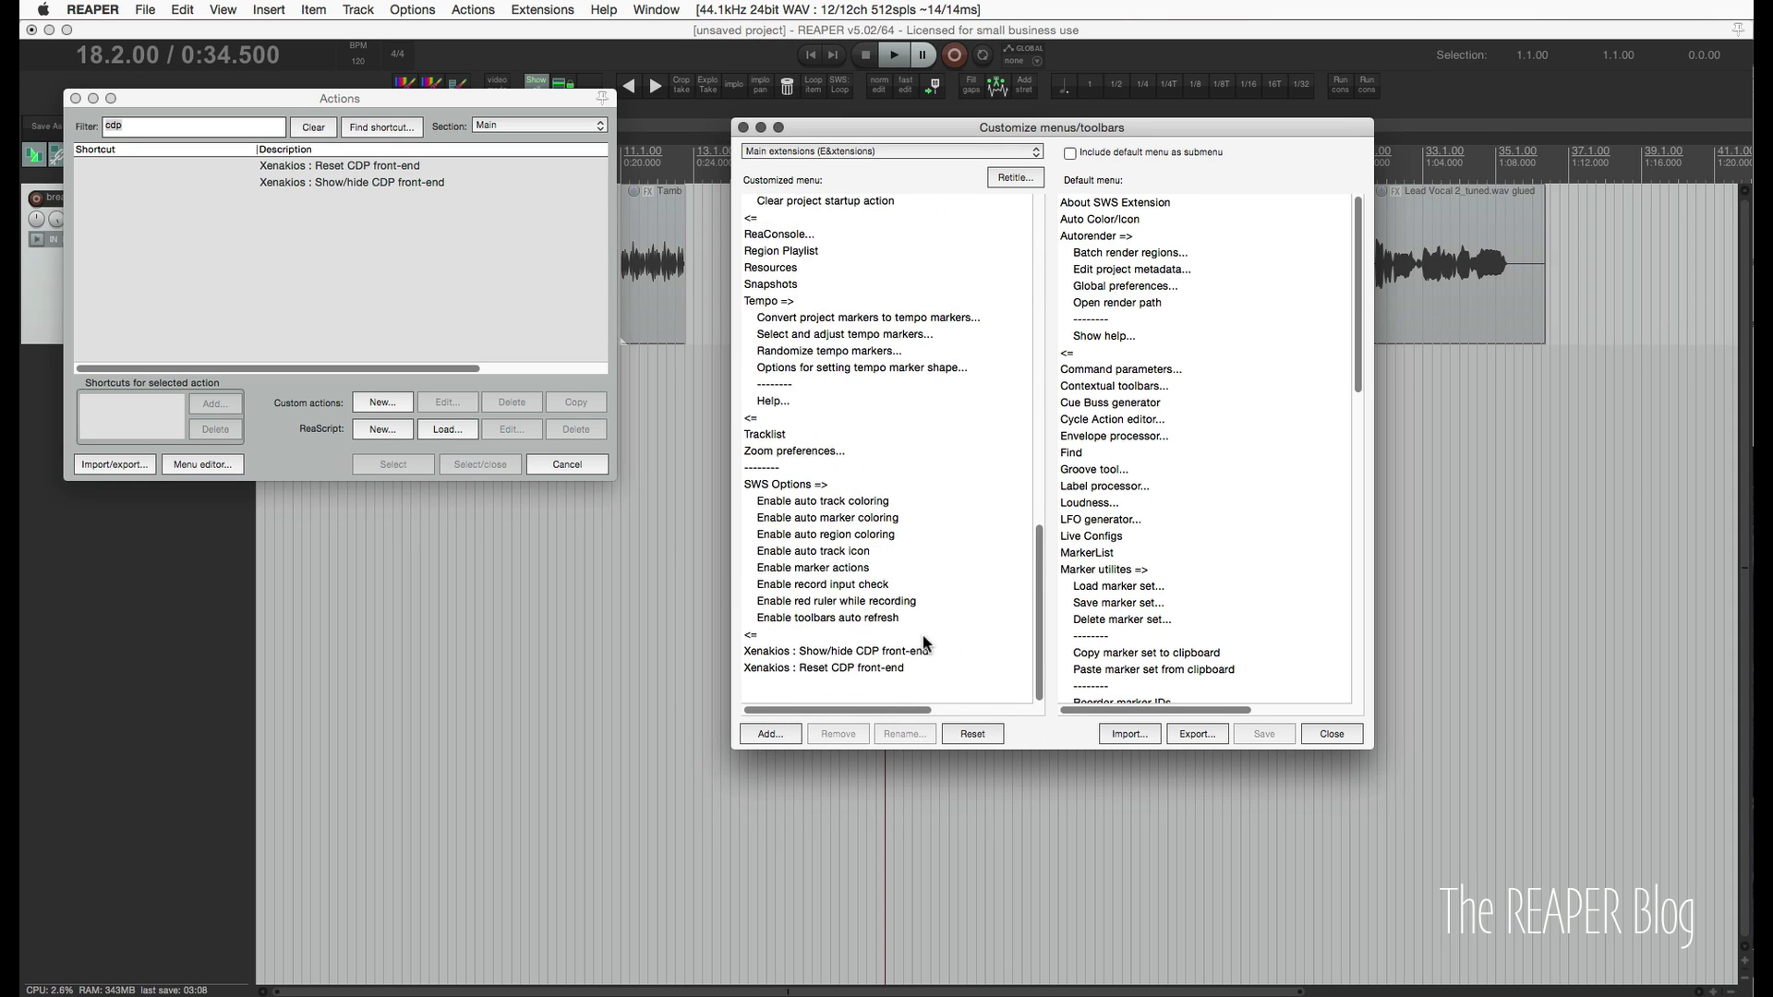
click(845, 678)
click(774, 733)
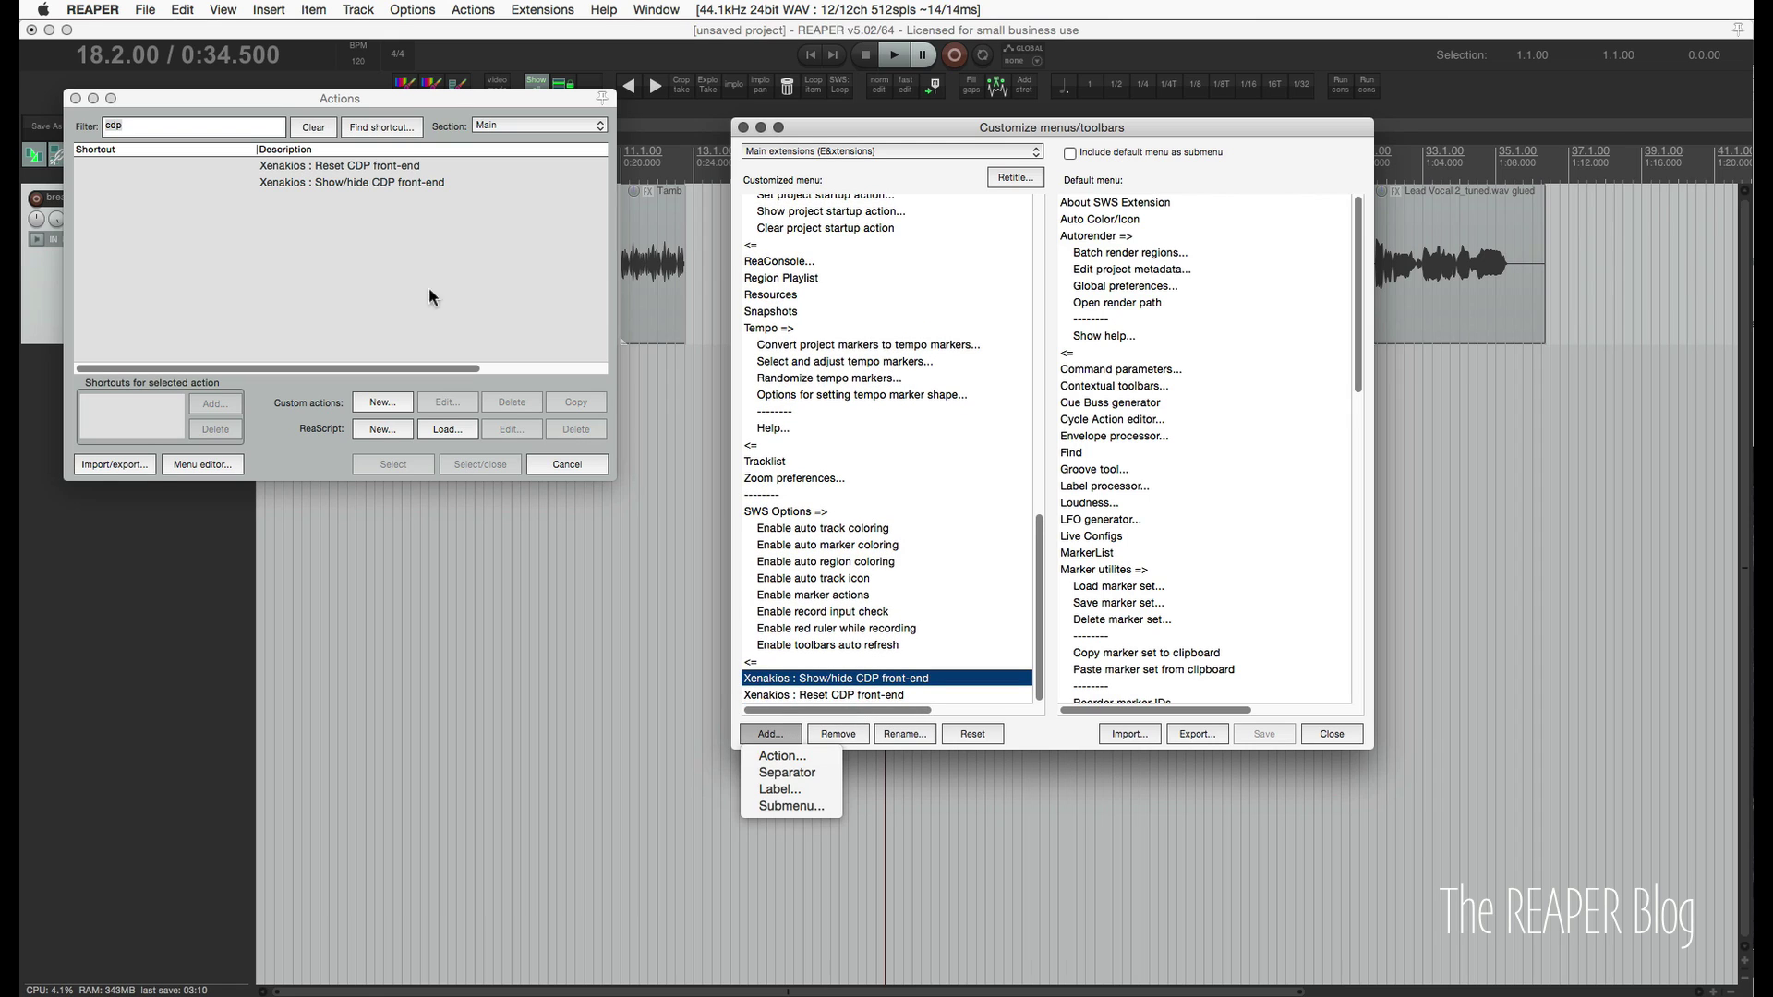
Dismiss the Add-entry dropdown in the menu customisation dialog.
click(1039, 726)
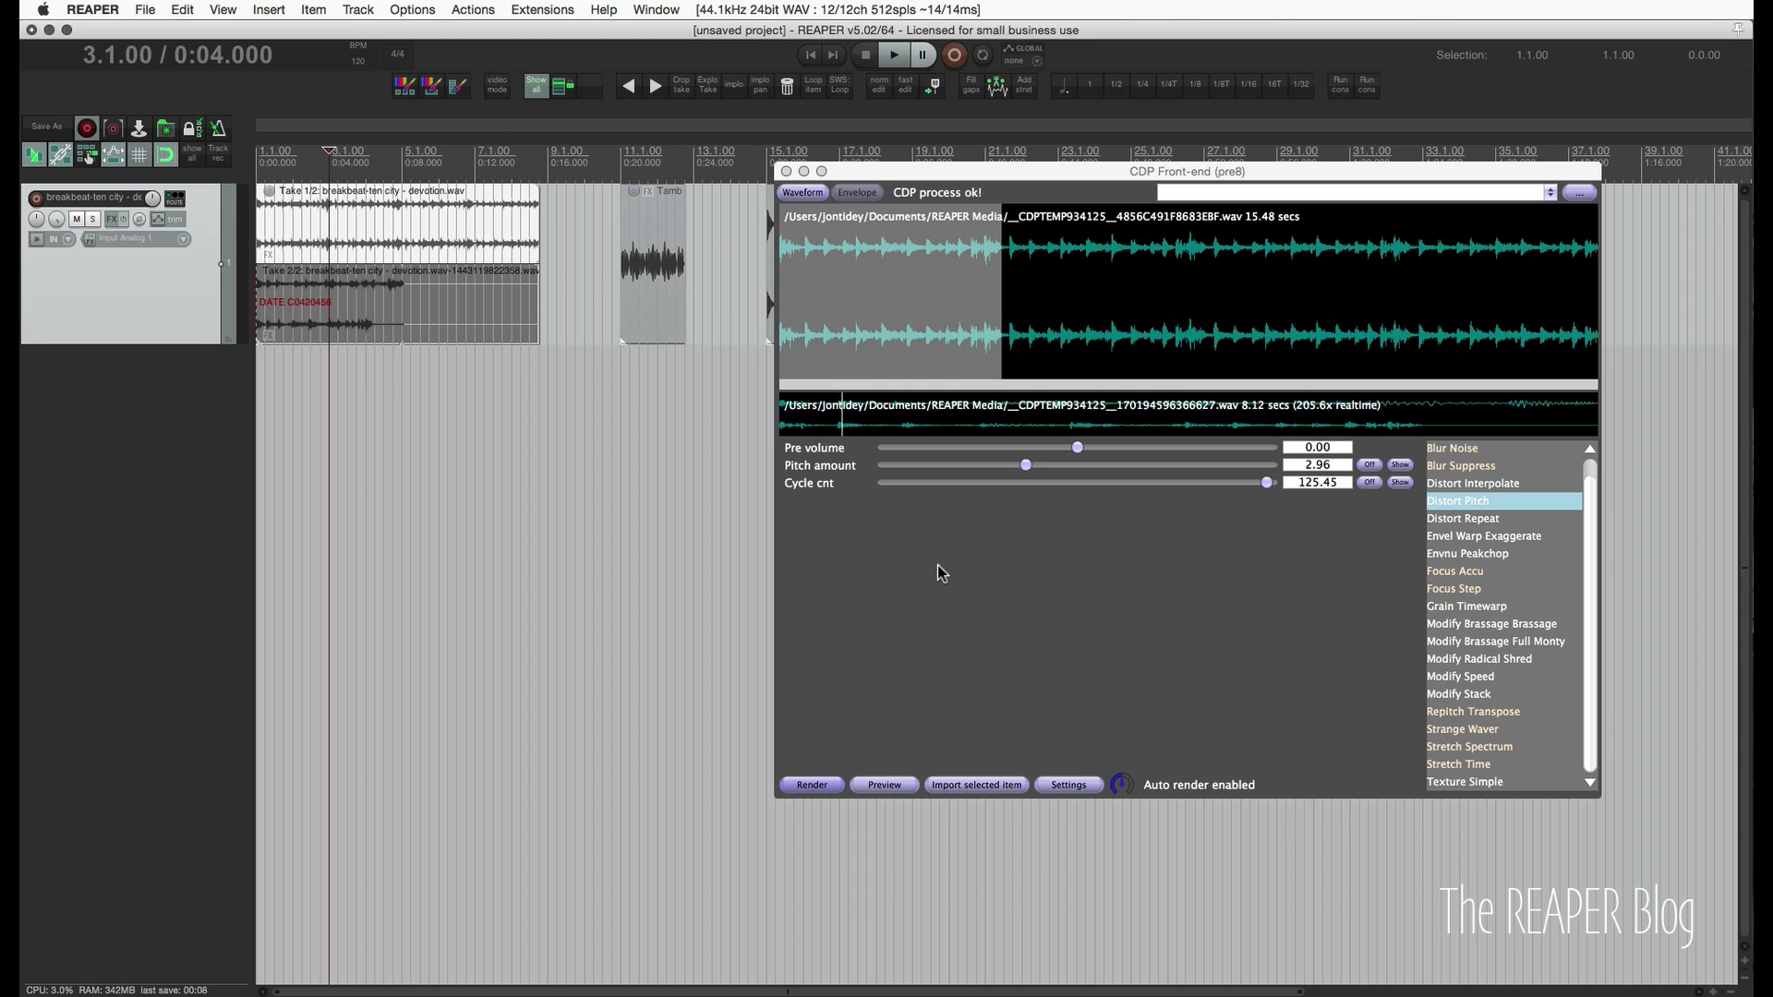